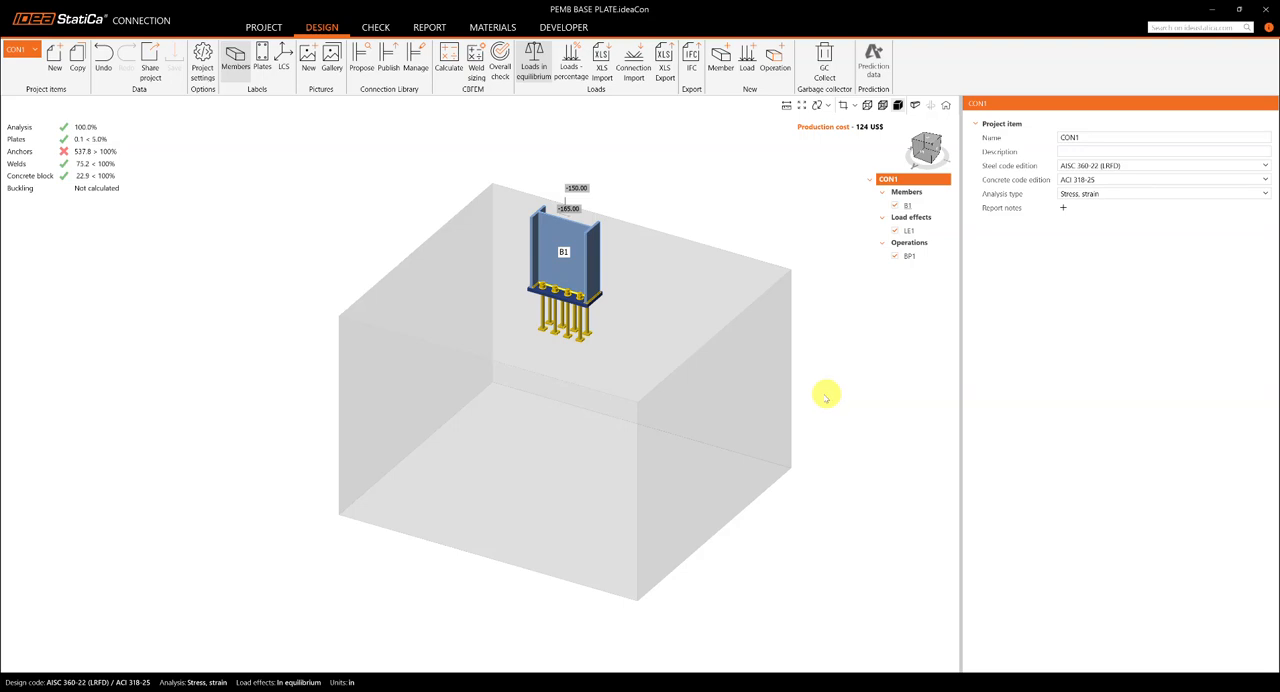
Step: Examine the column base plate connection model with its anchors and concrete block, and display its overall check results
drag(829, 391, 797, 400)
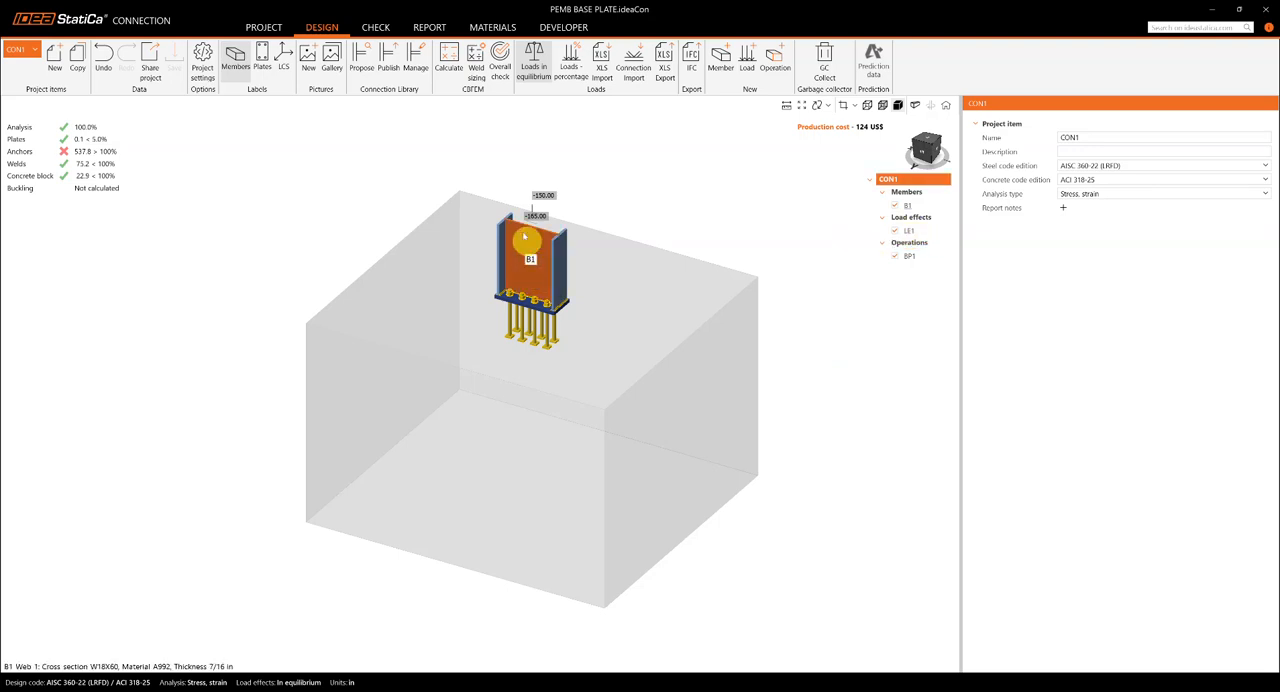
scroll(531, 225, up, 5)
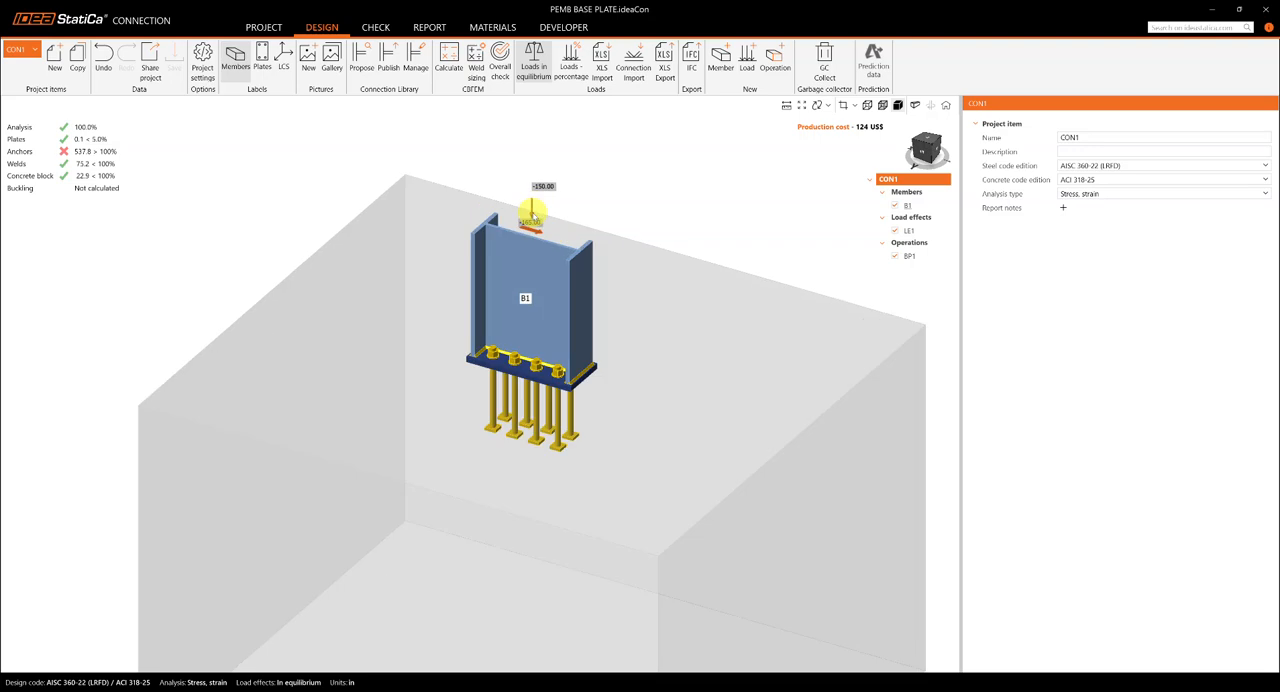
scroll(533, 210, down, 3)
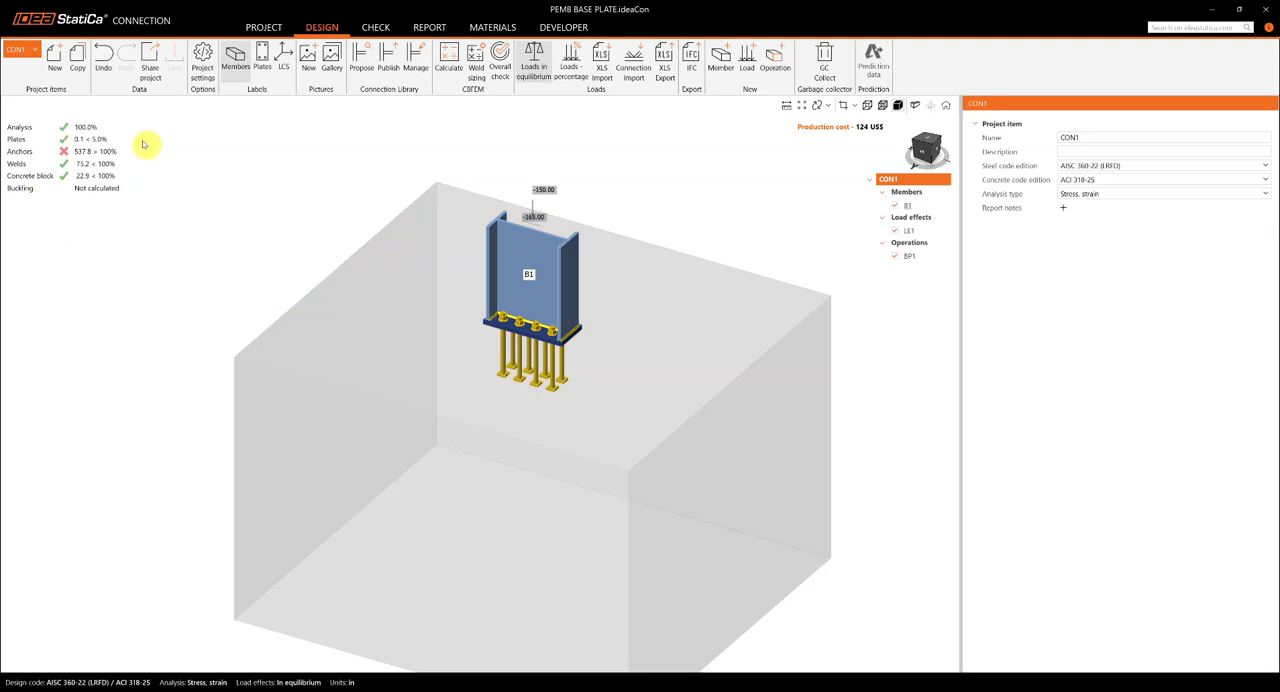
scroll(420, 342, down, 2)
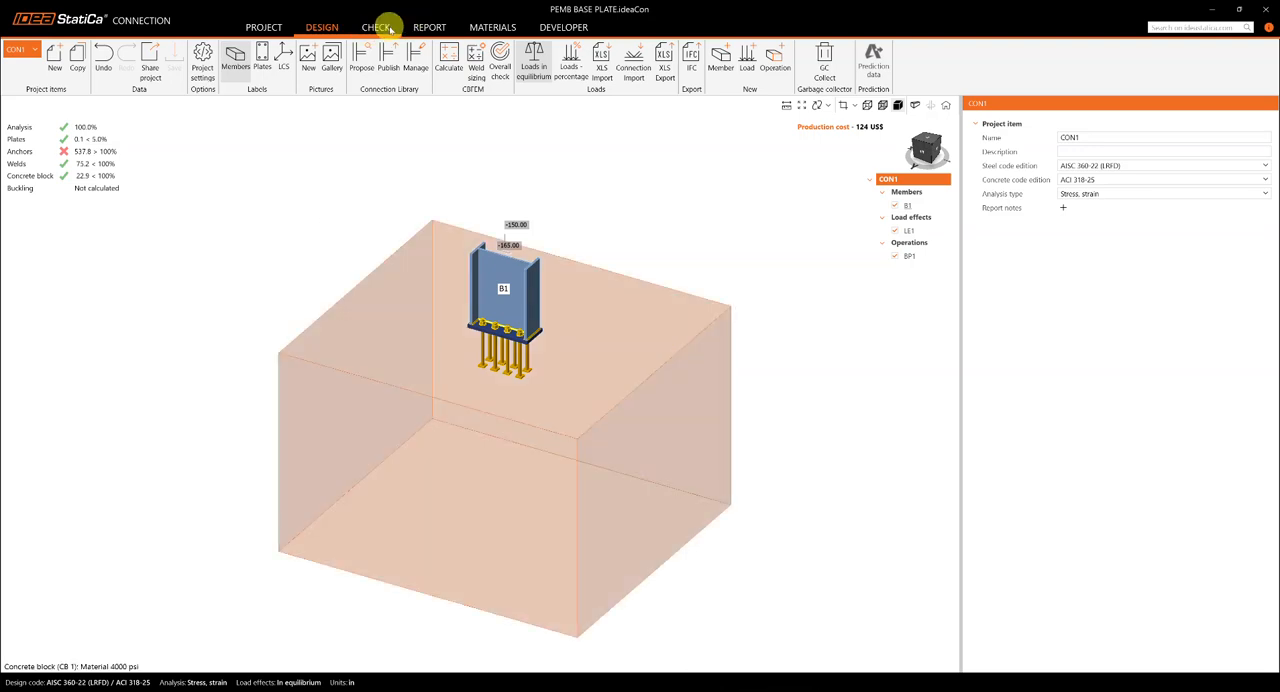
click(378, 28)
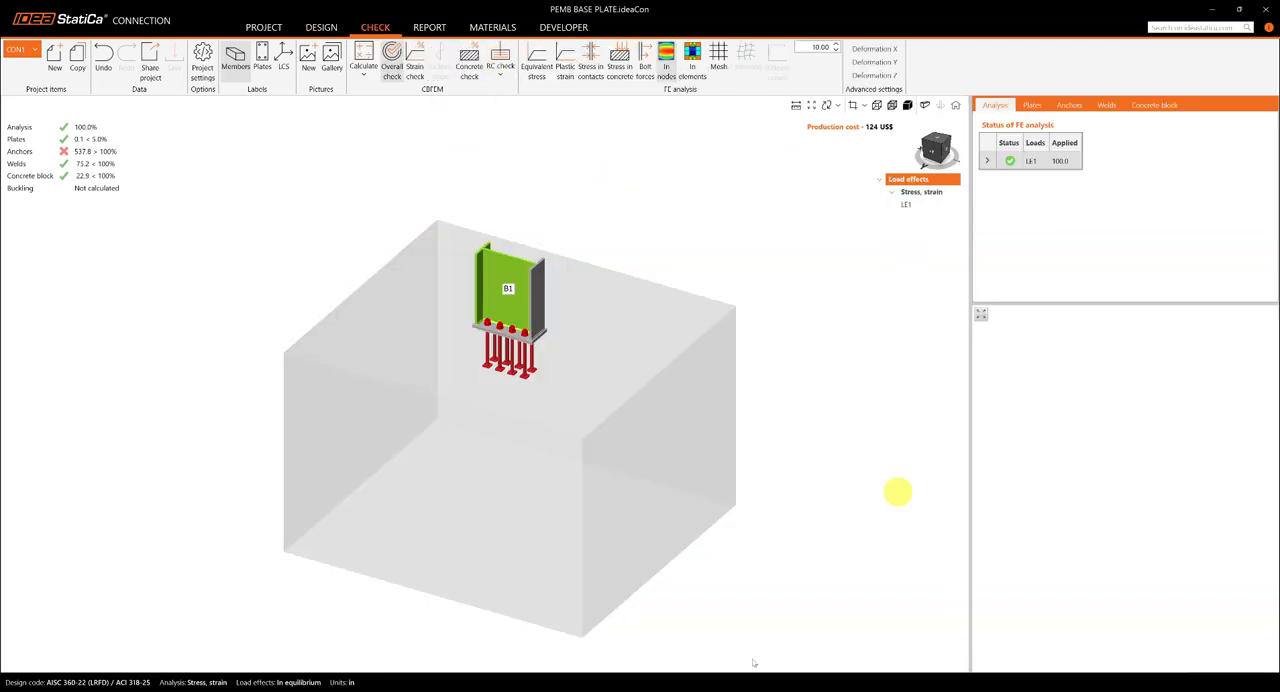
Step: Switch to IDEA StatiCa Detail with the PEMB Concrete design project and show the whole reinforced foundation model
mouse_move(783, 690)
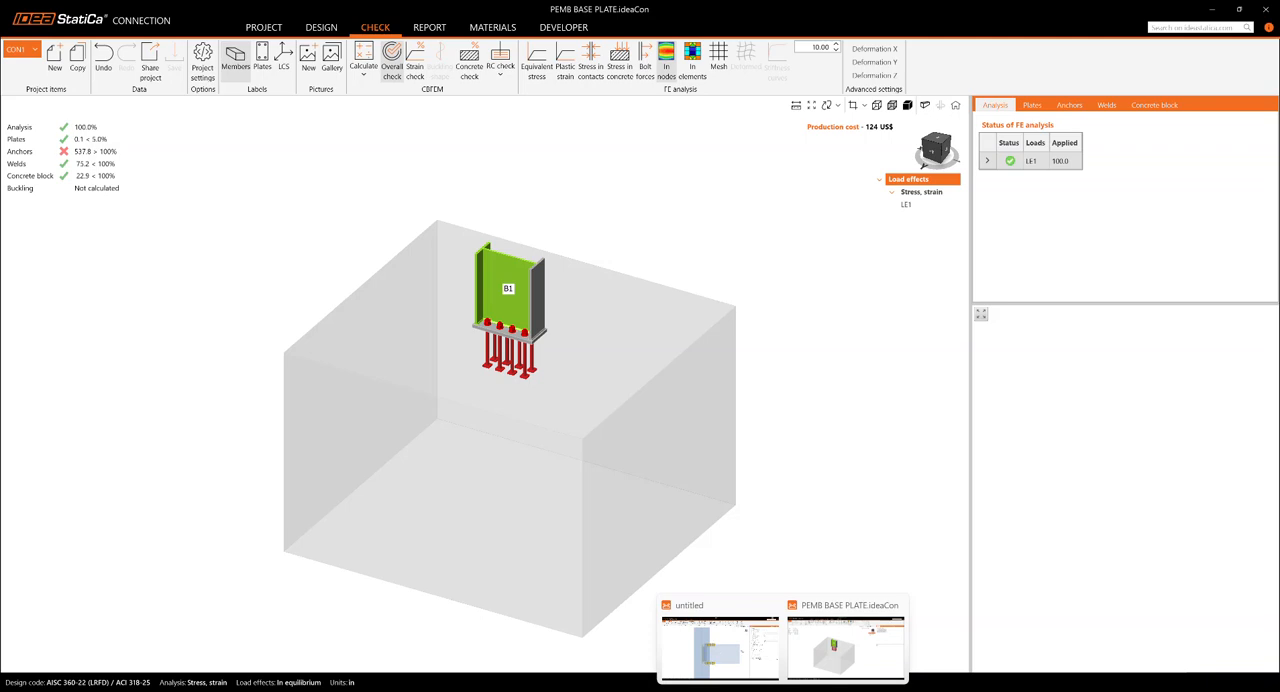
click(754, 690)
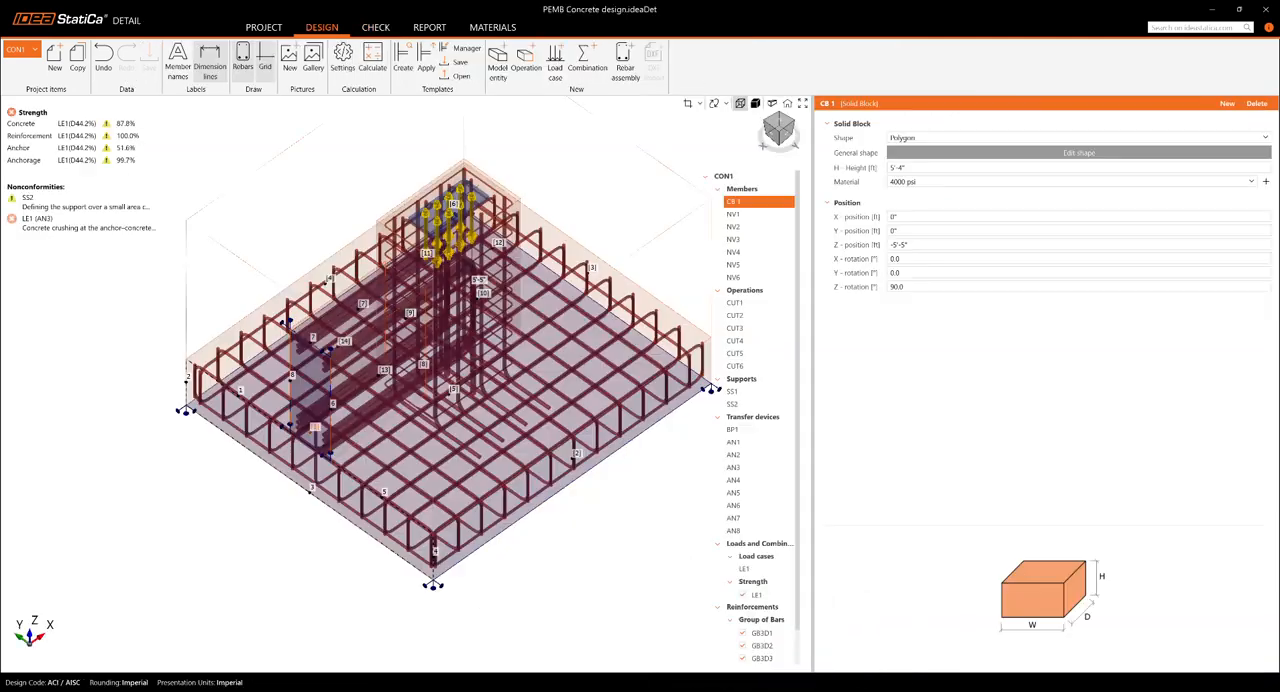
scroll(562, 568, down, 2)
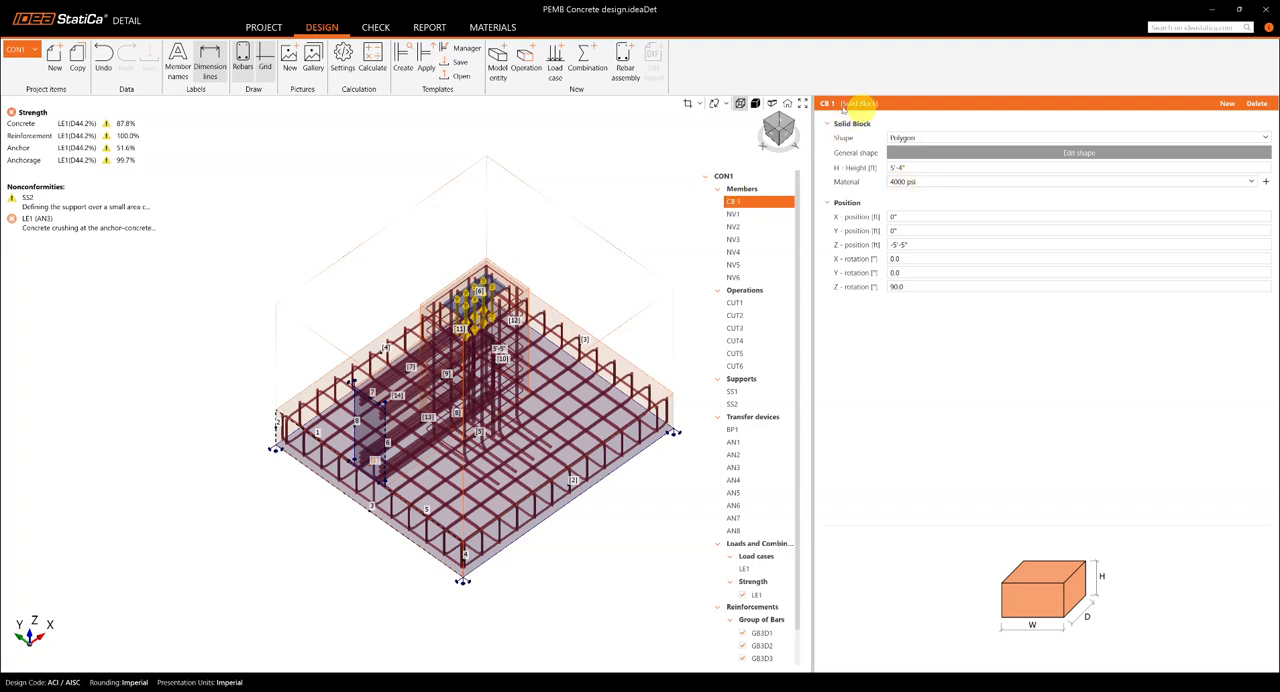
Step: Display the model as solid and review the properties of negative volumes NV1, NV3 and NV4 of the concrete block
click(745, 216)
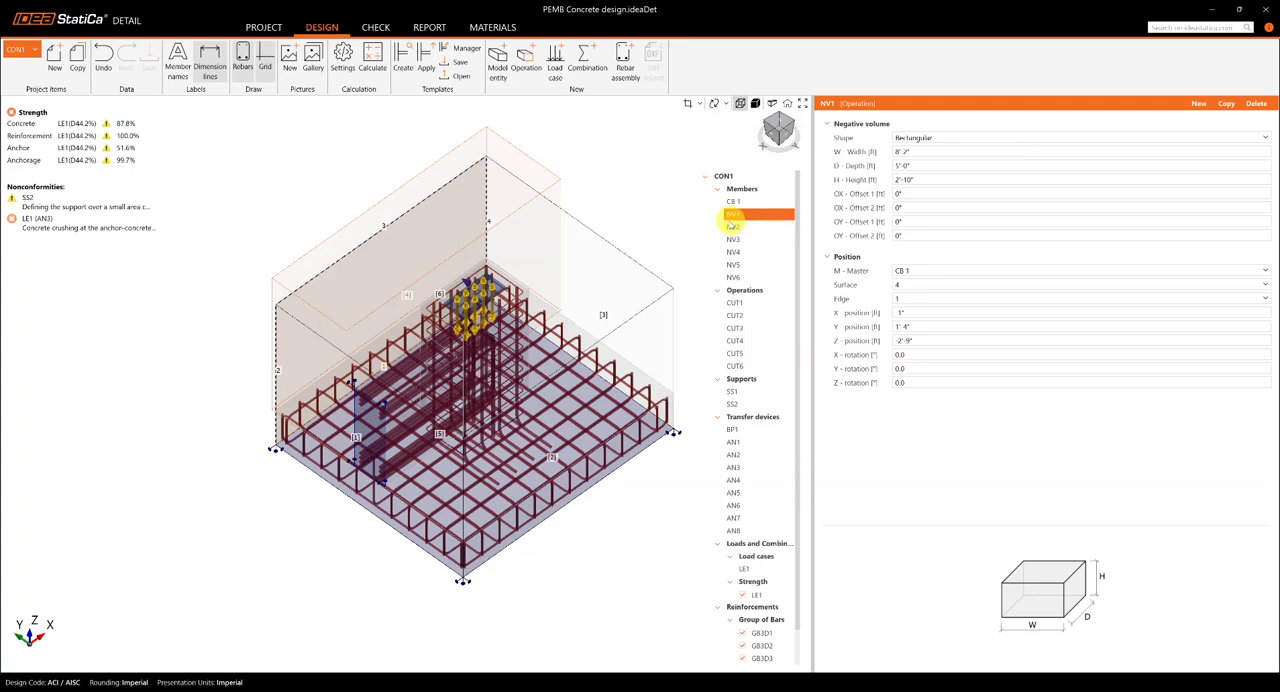
click(755, 104)
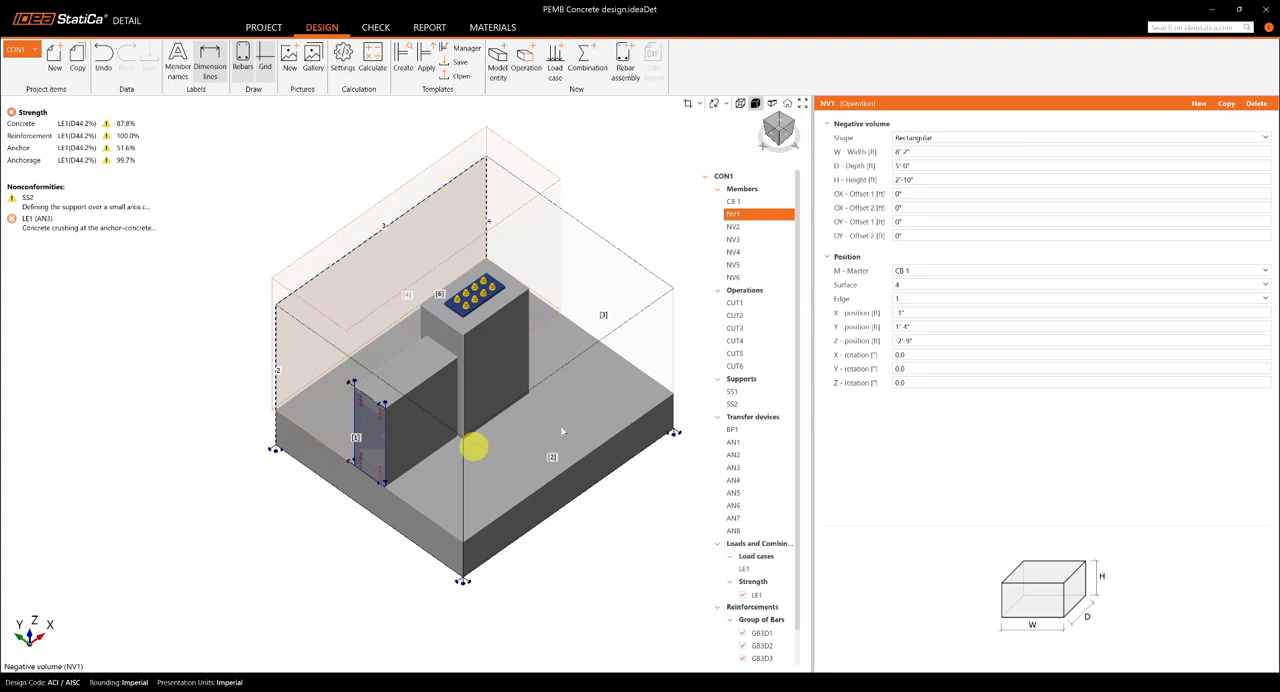
click(744, 236)
click(742, 241)
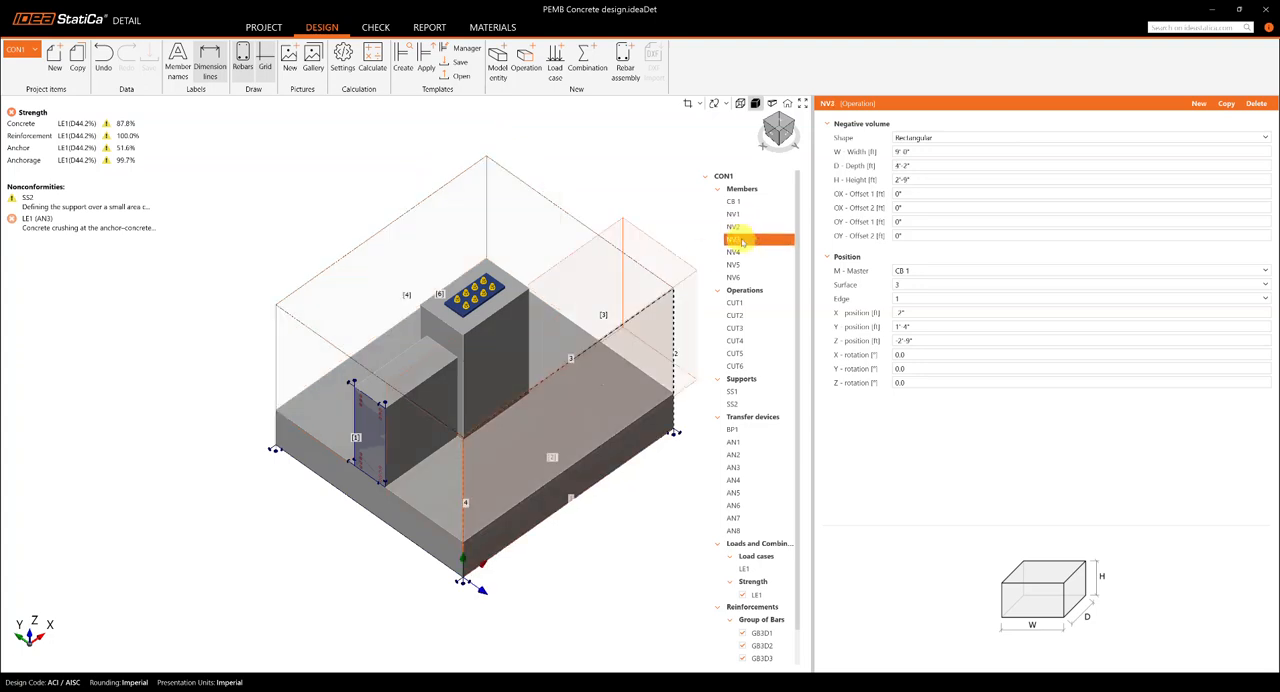
click(741, 252)
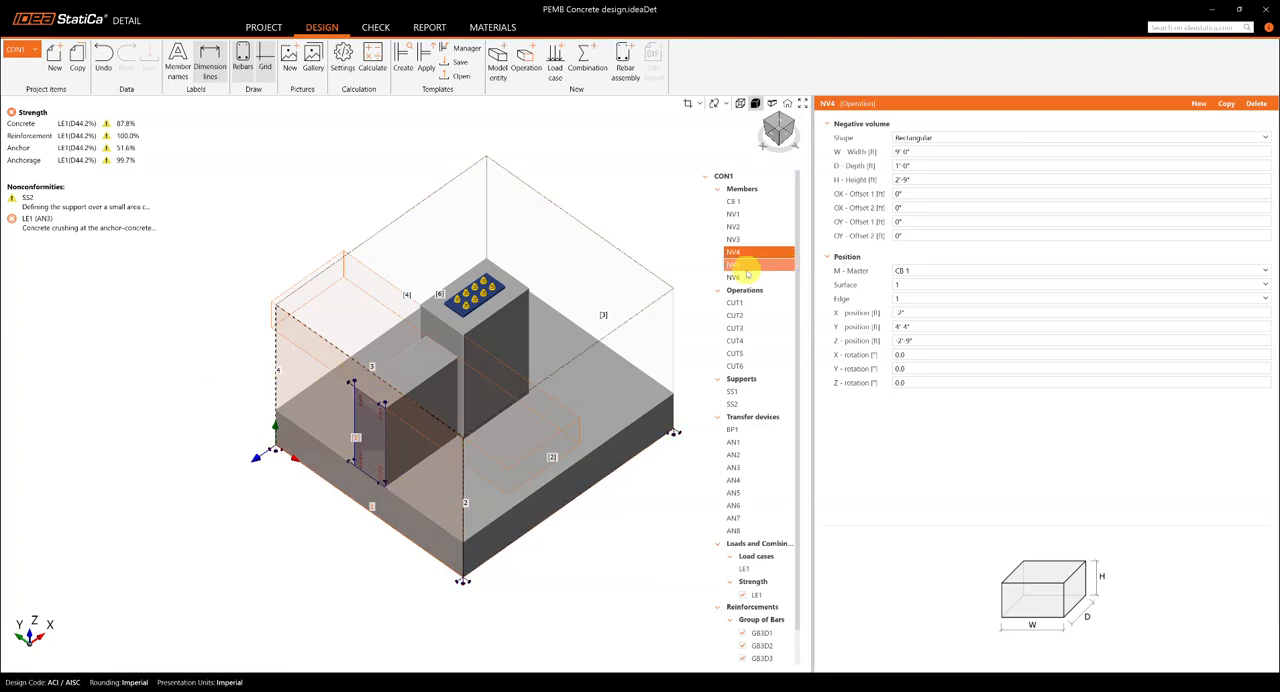
click(749, 215)
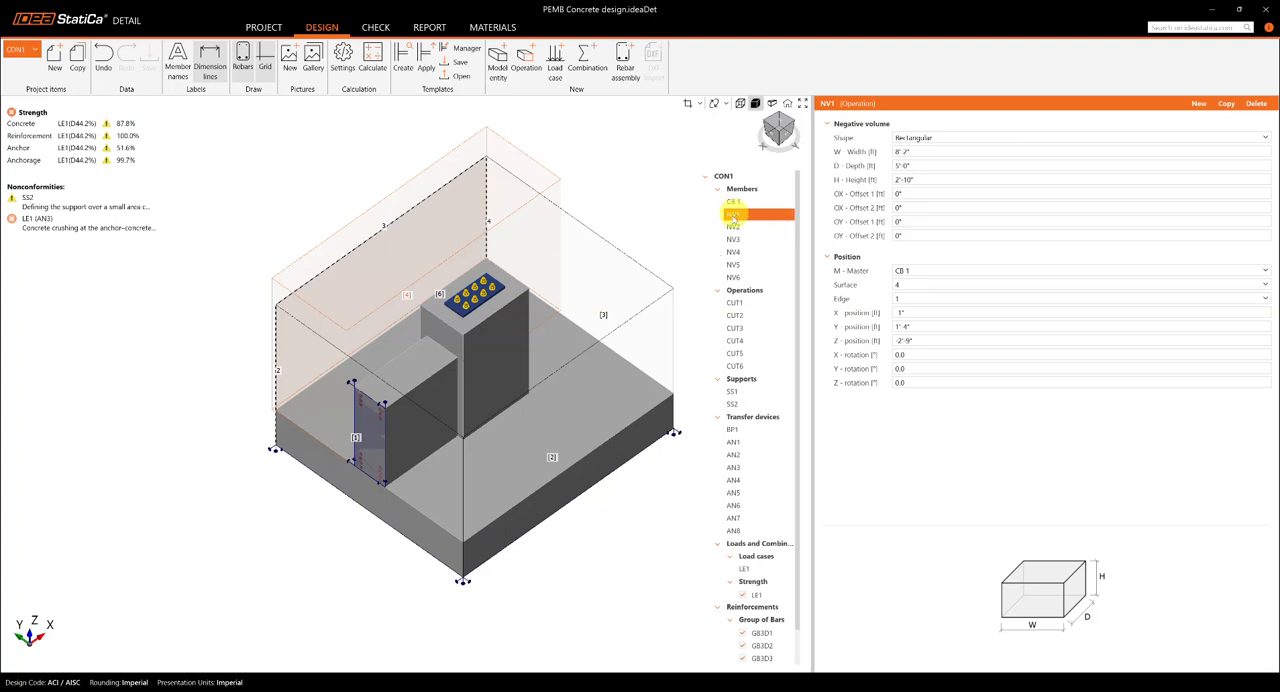
Step: Review the cut operations CUT1, CUT2 and CUT3 on block CB 1 together with the negative volume NV2
click(737, 302)
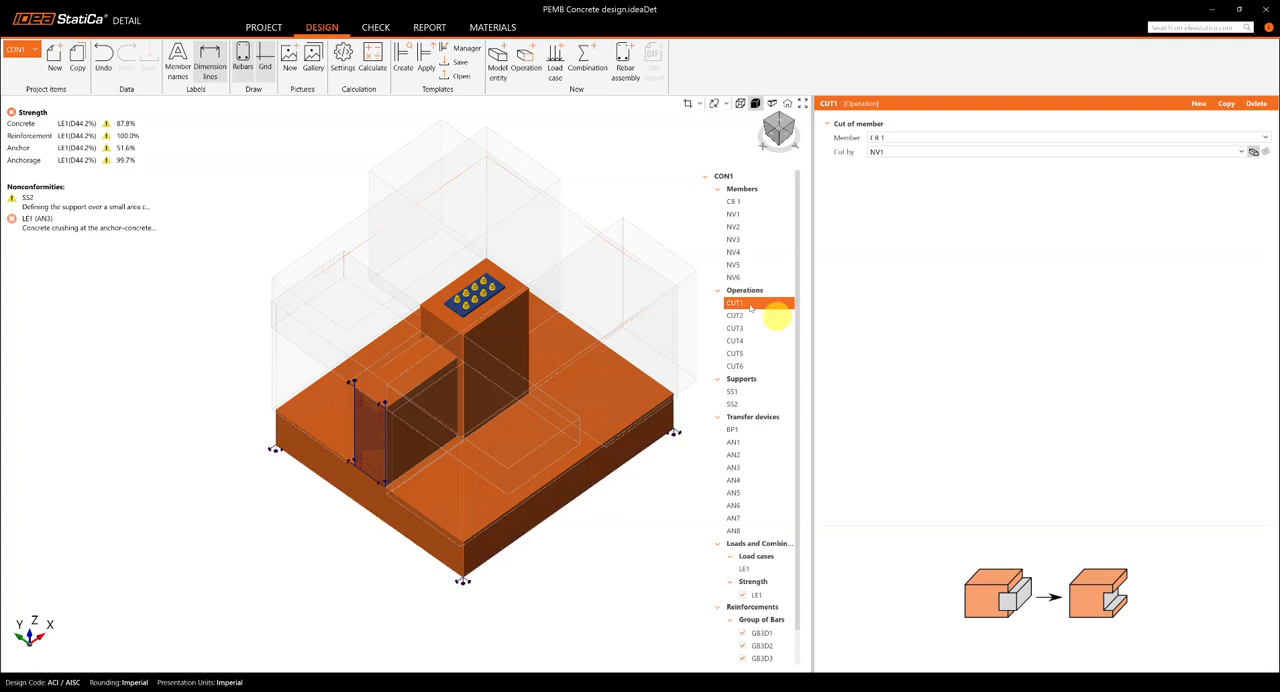
click(877, 140)
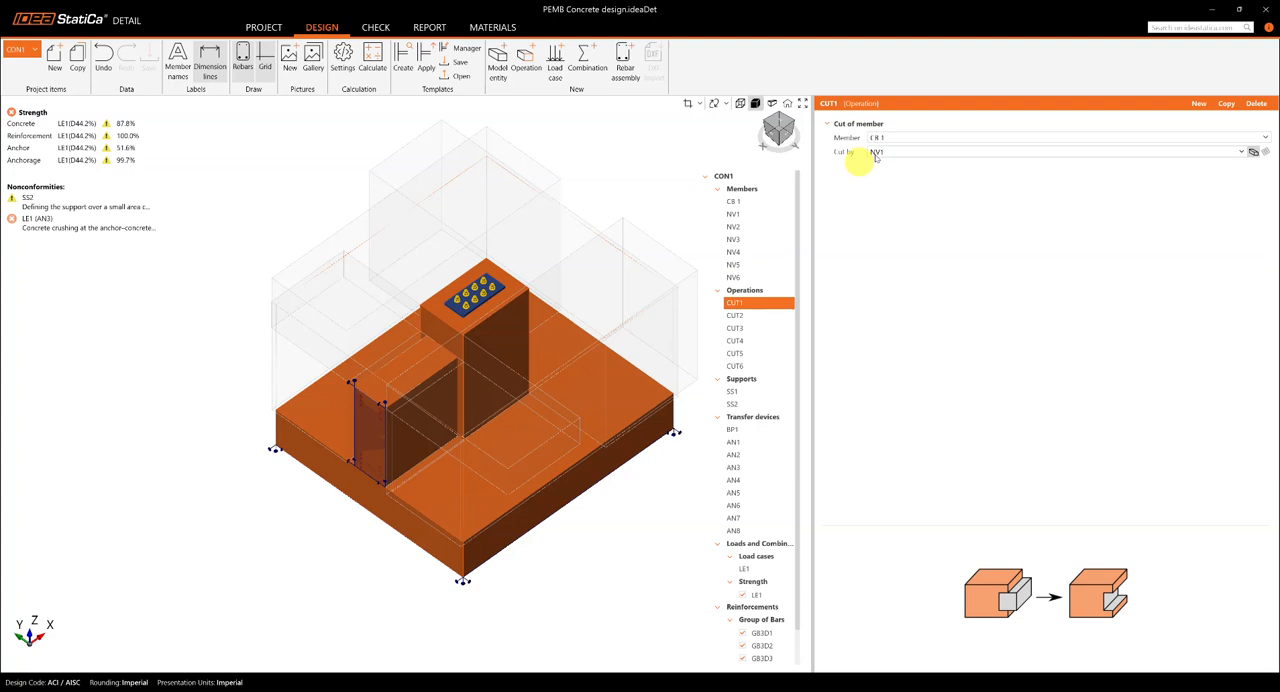
click(737, 229)
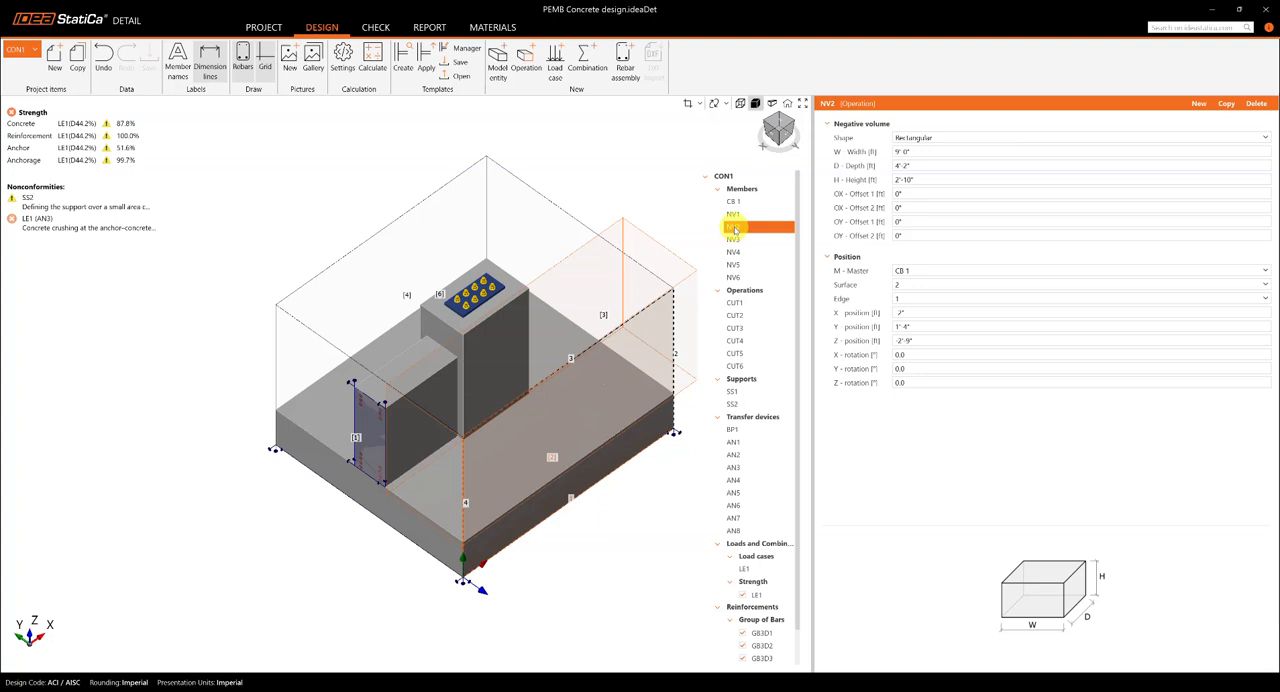
click(735, 229)
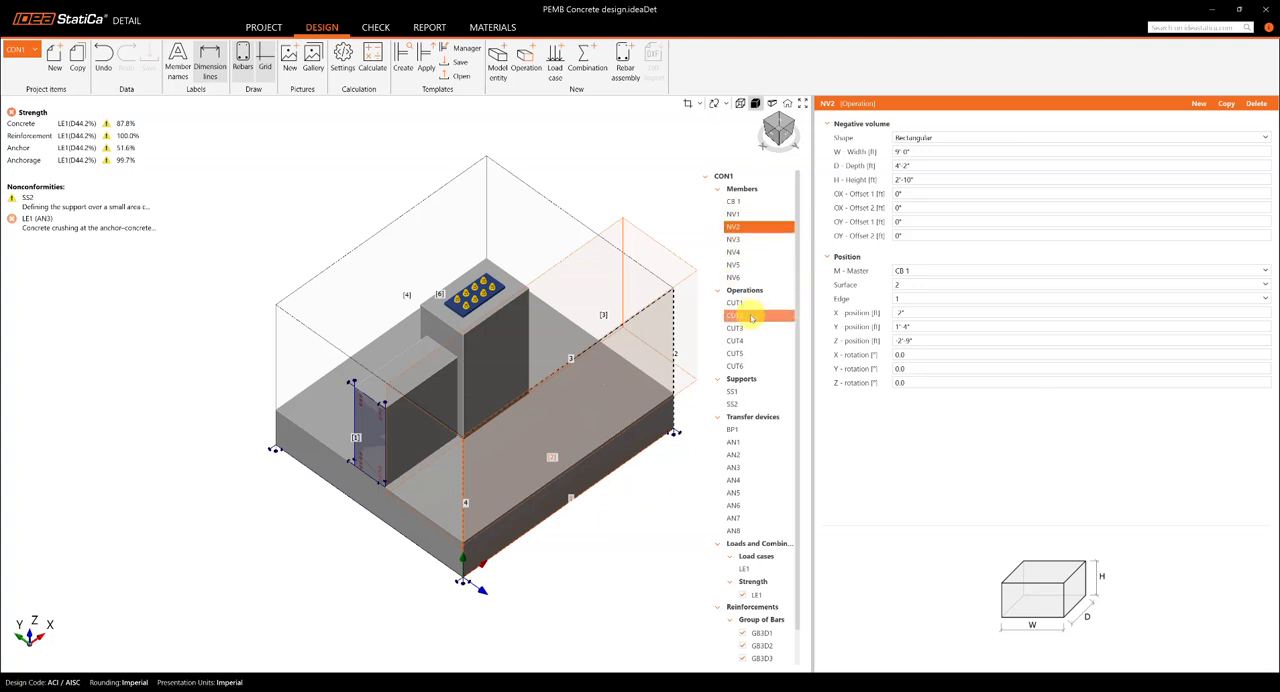
click(745, 318)
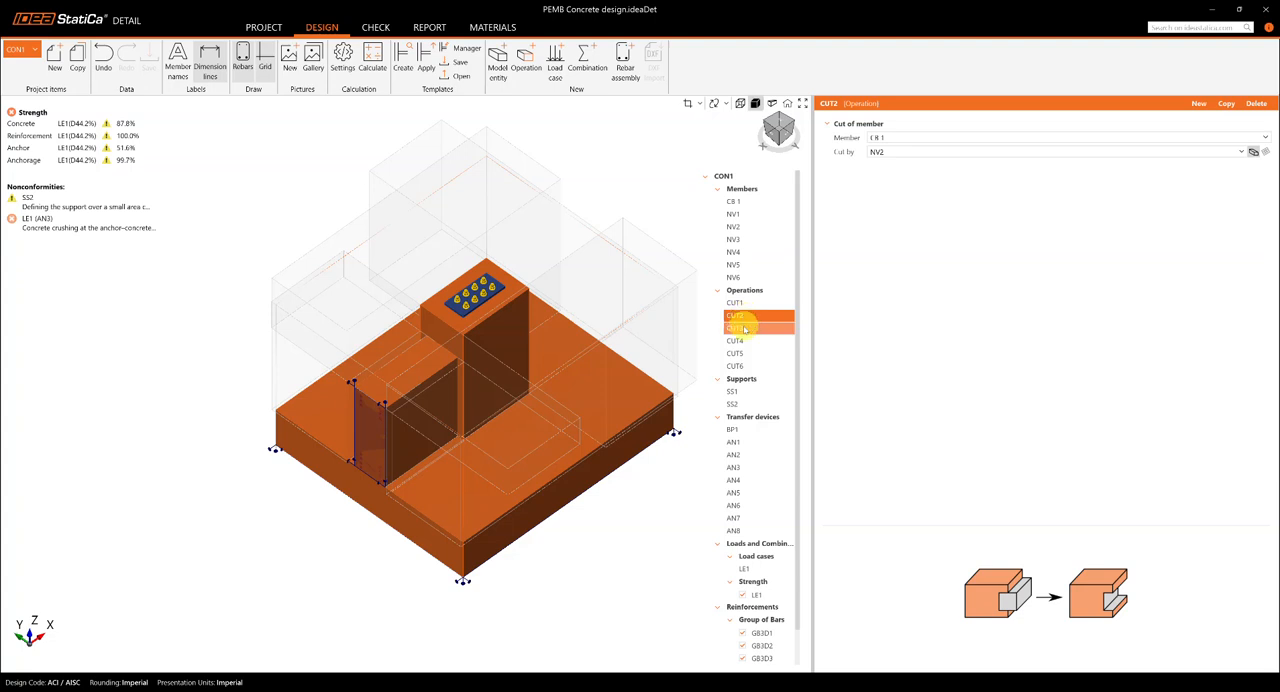
click(745, 330)
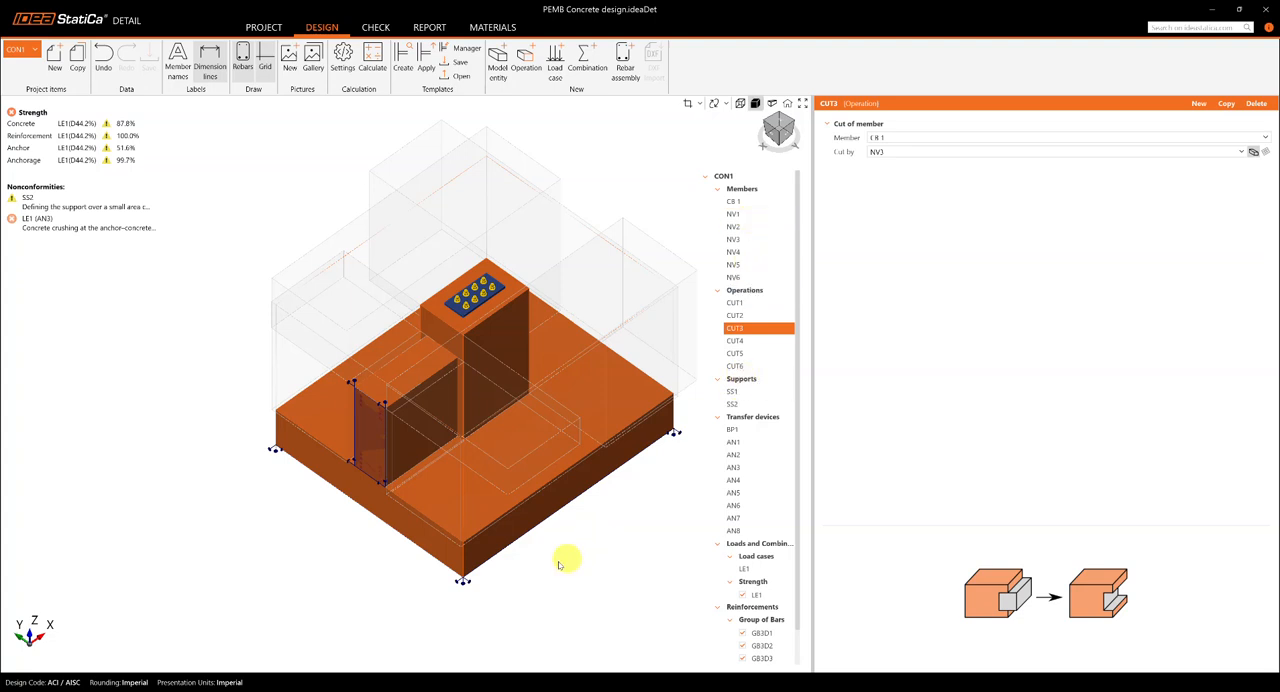
drag(595, 546, 557, 563)
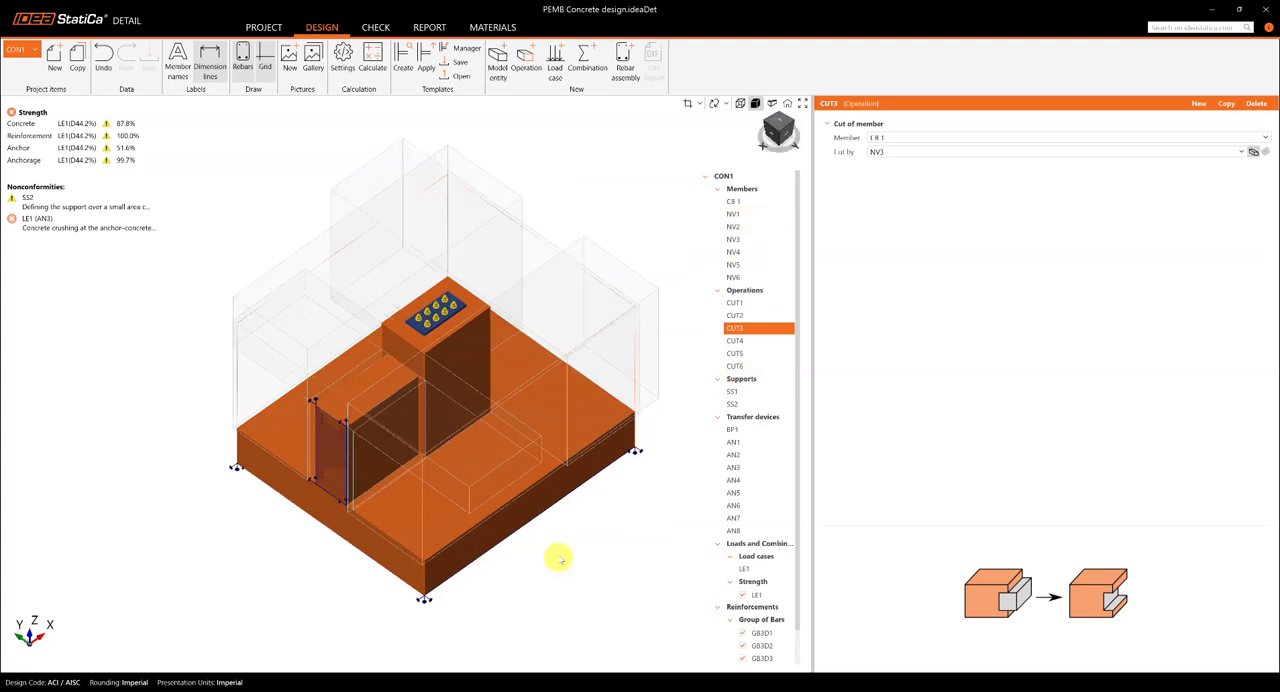
Step: Inspect surface support SS1 with the model in transparent display so the supported underside of the footing can be seen
click(737, 391)
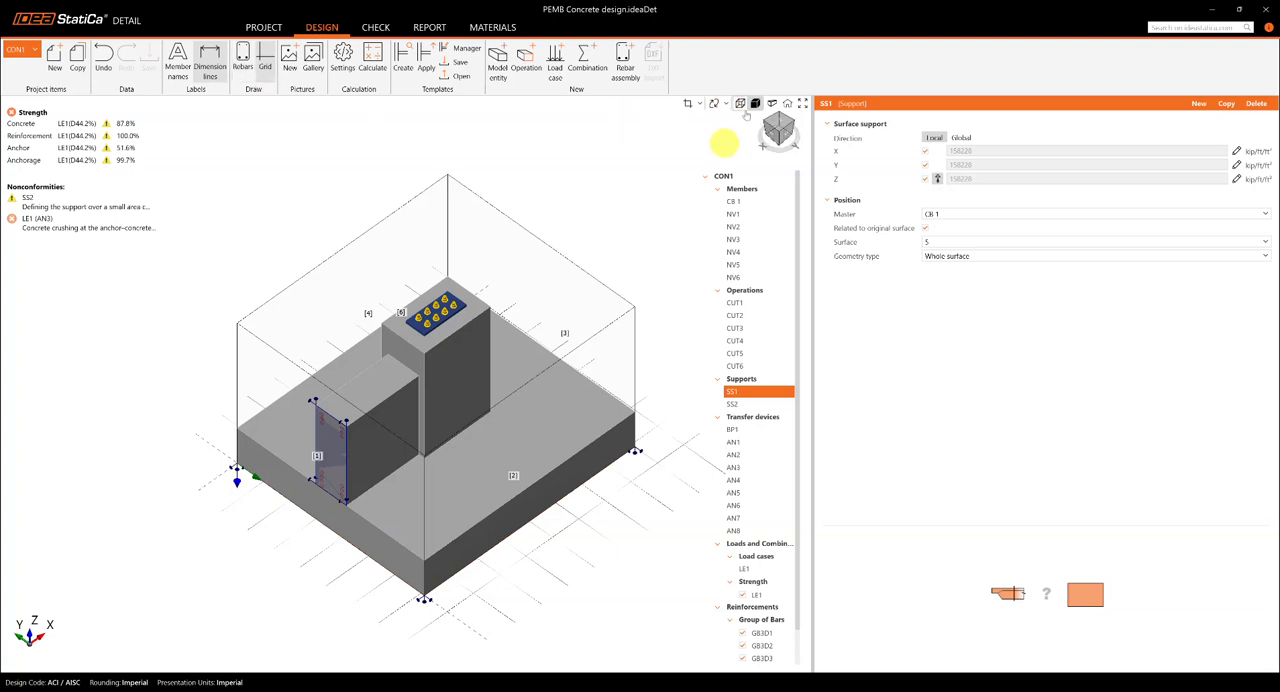
click(740, 105)
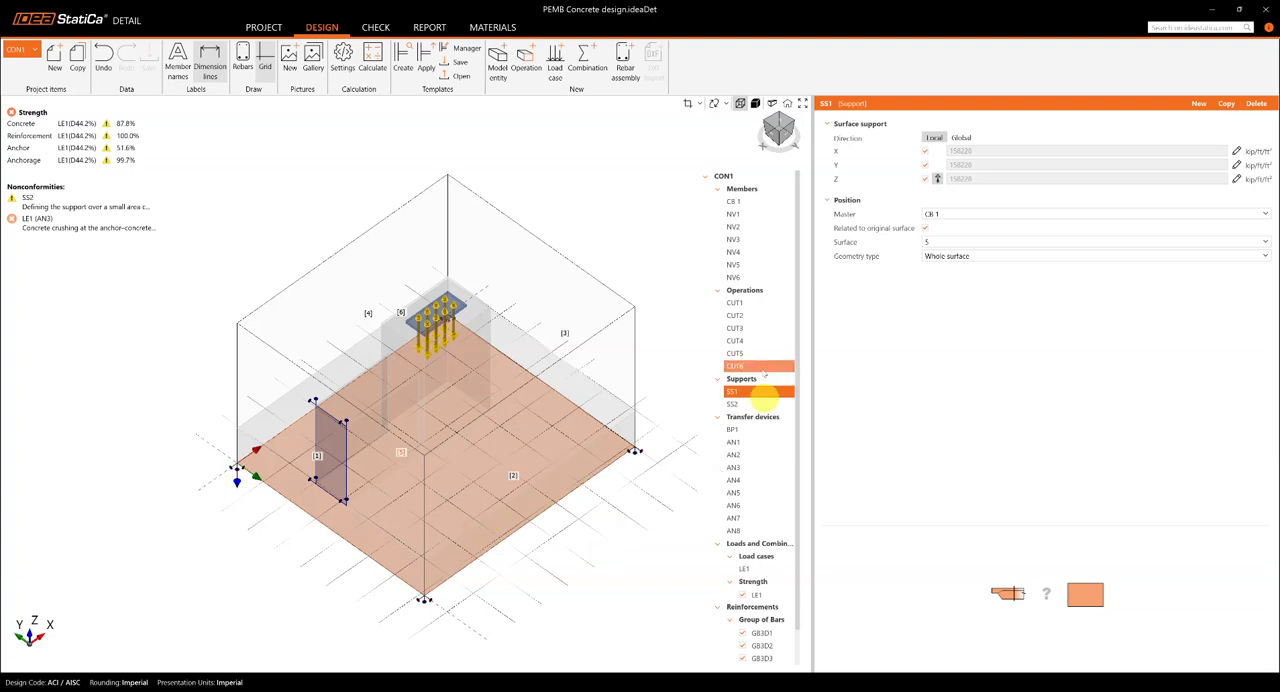
key(ctrl)
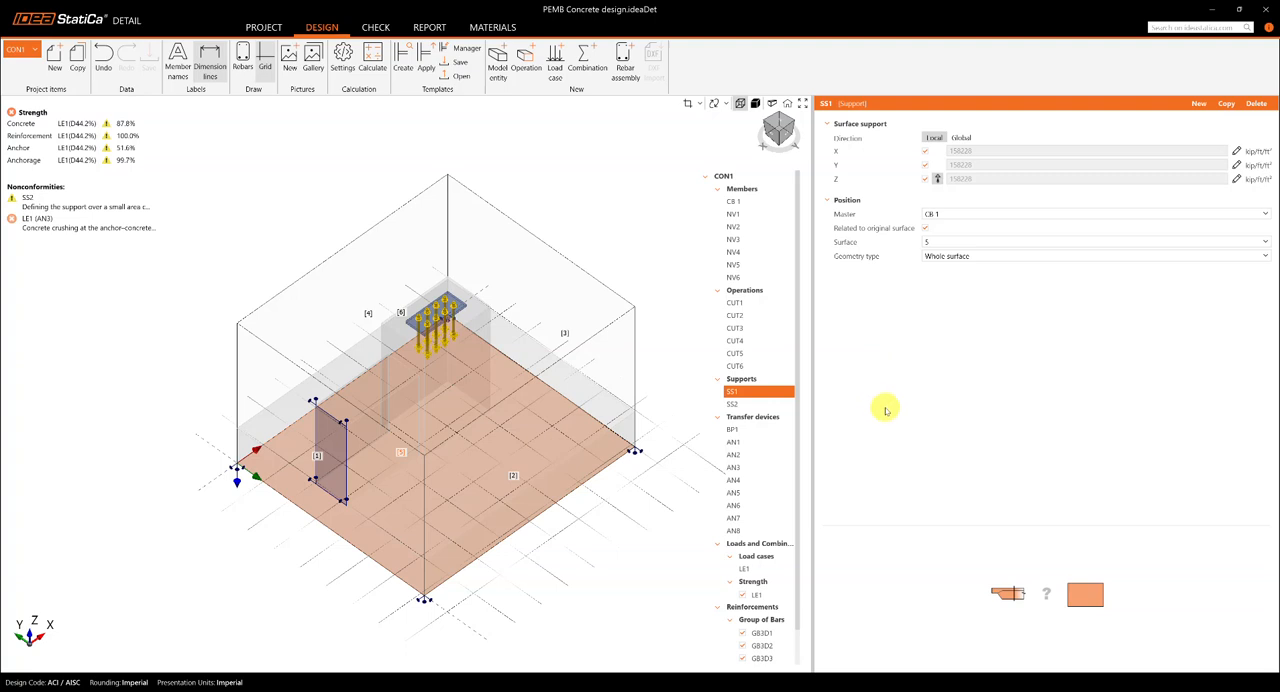
Step: Inspect surface support SS2 on the grade beam's end face and view its polyline shape definition without changing it
click(751, 405)
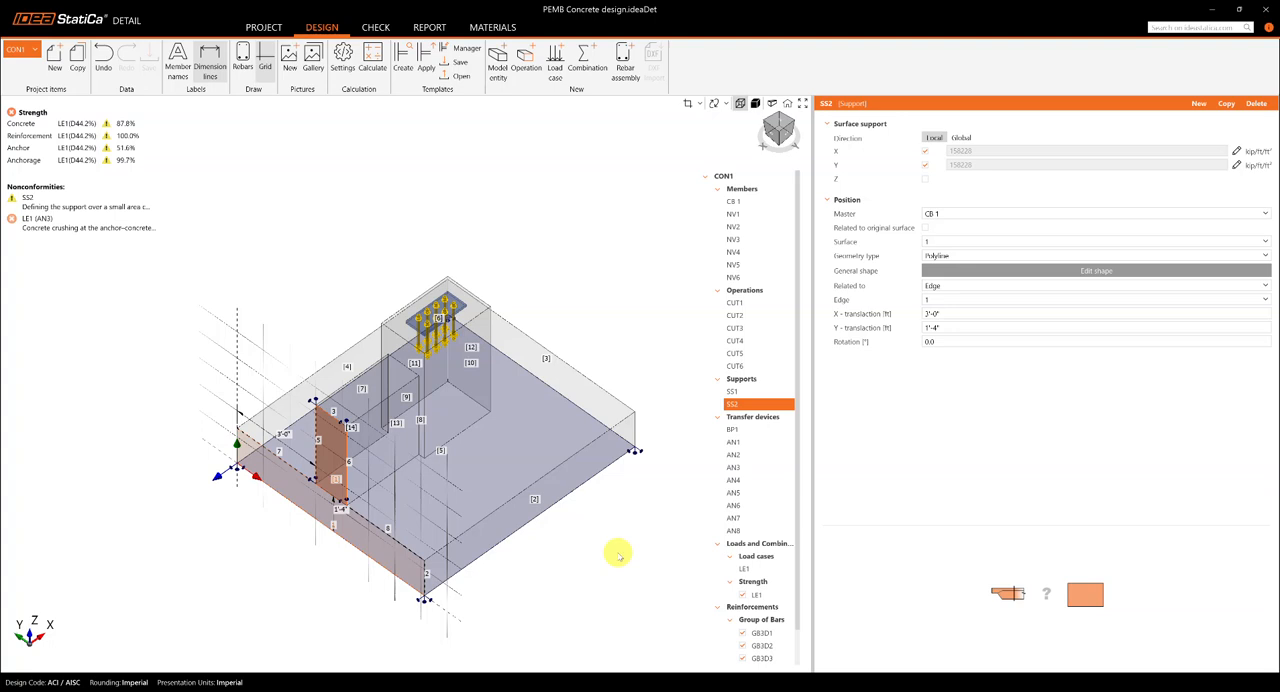
click(733, 403)
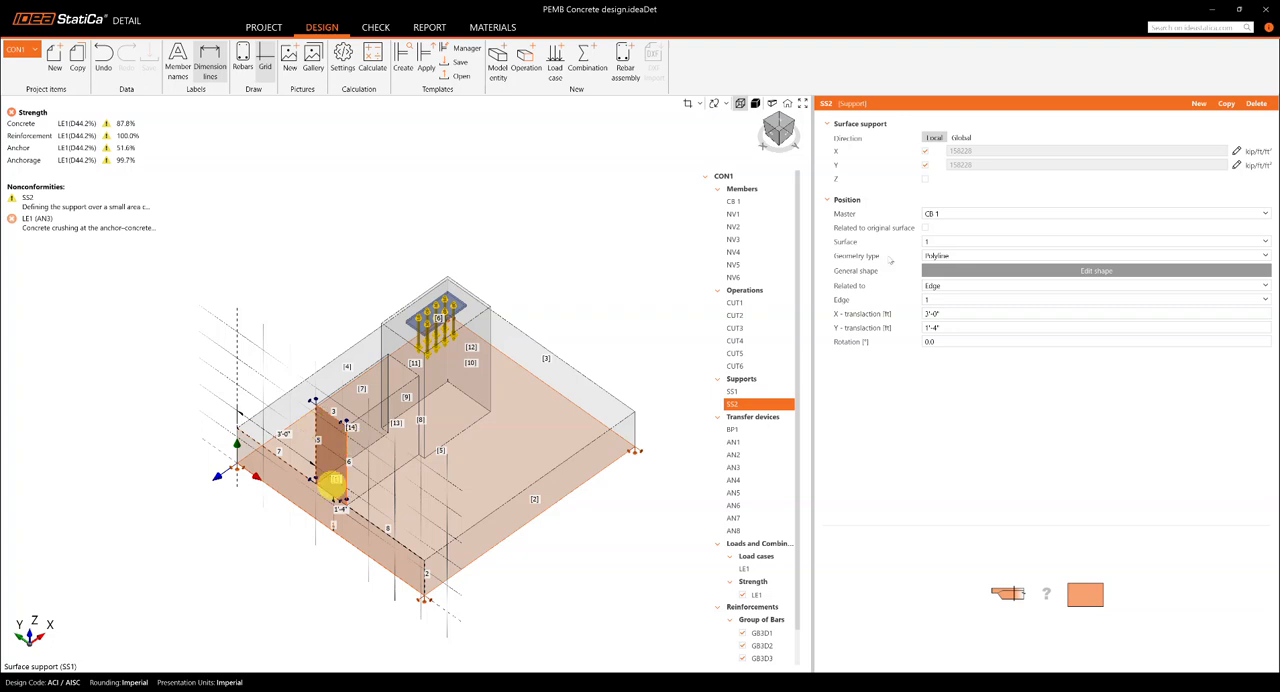
click(1107, 271)
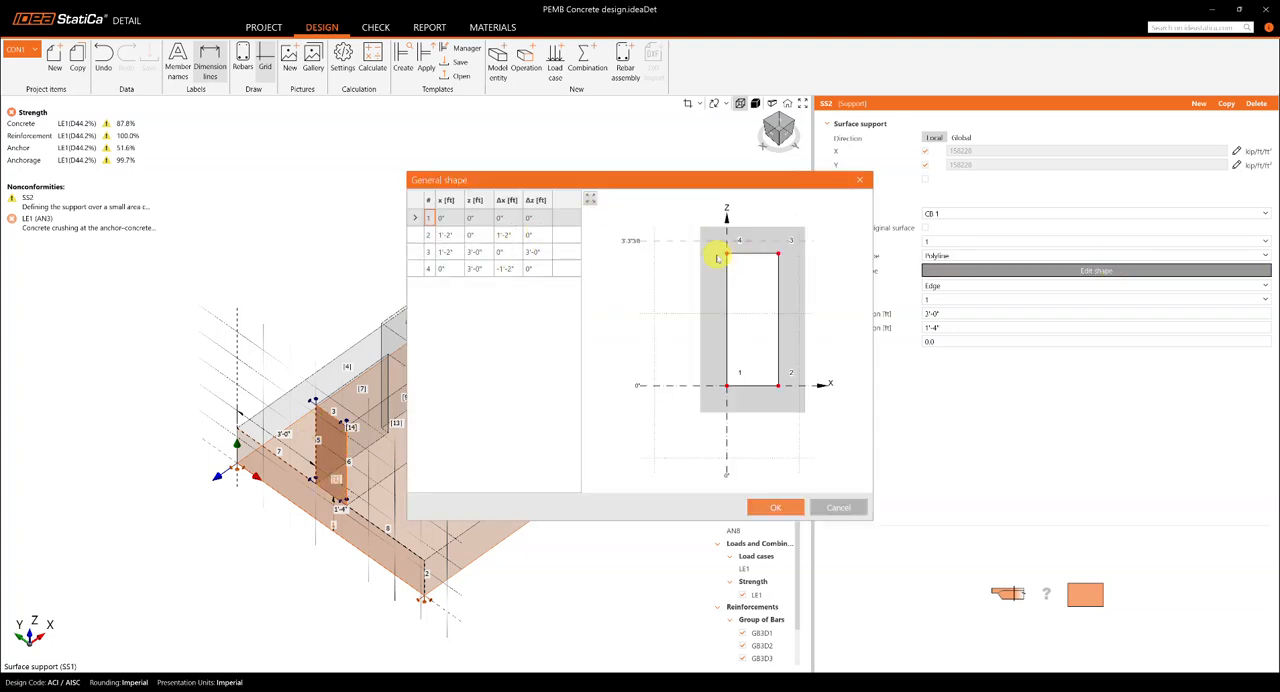
click(859, 180)
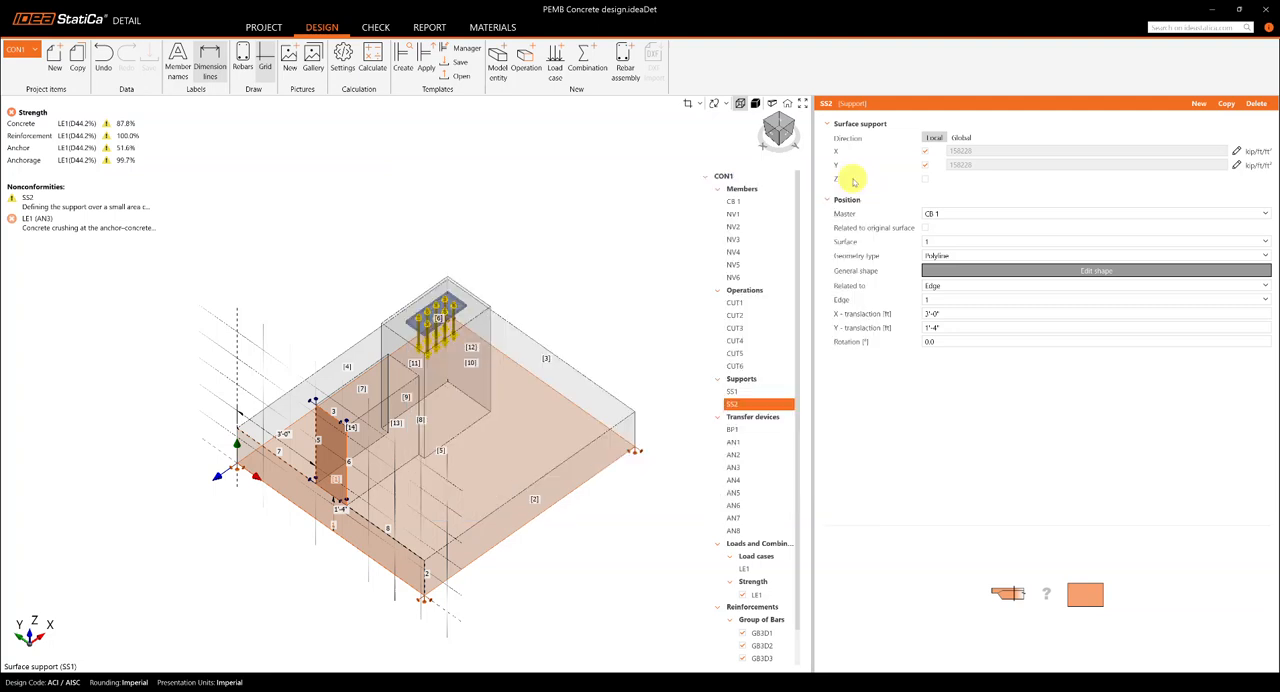
Step: Review the properties of anchor AN1 and examine the load case LE1 forces acting on the base plate and anchors
click(750, 444)
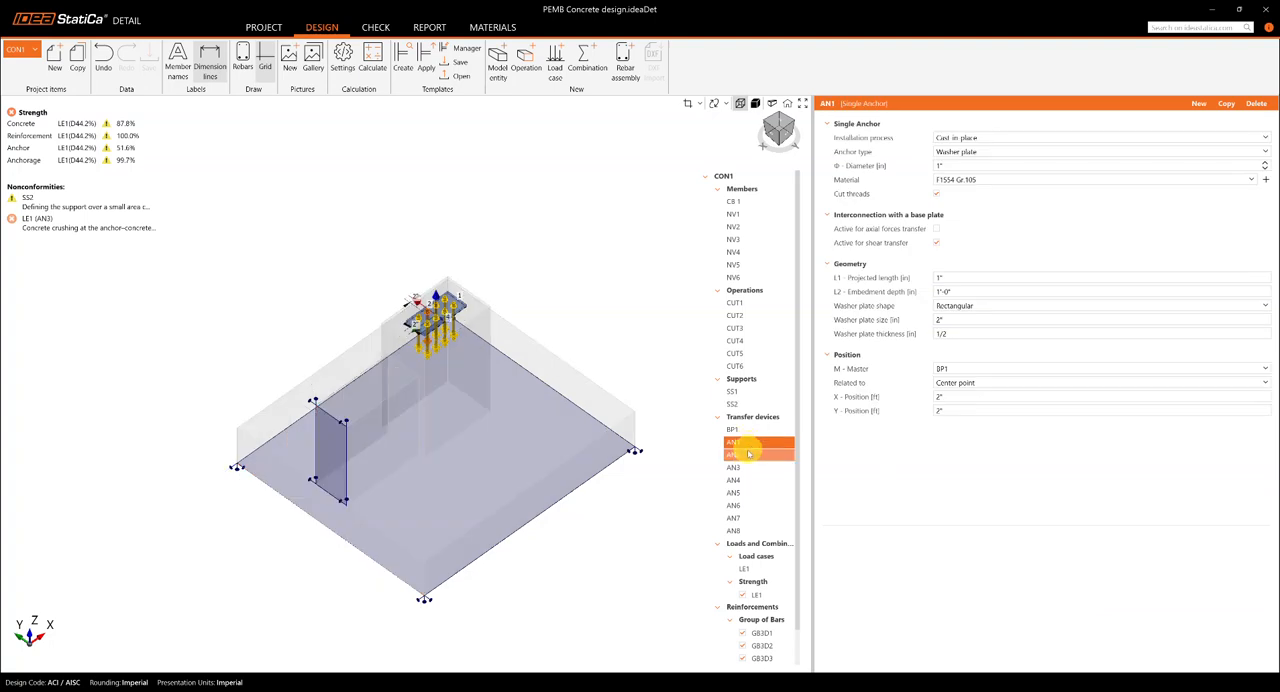
scroll(748, 455, down, 1)
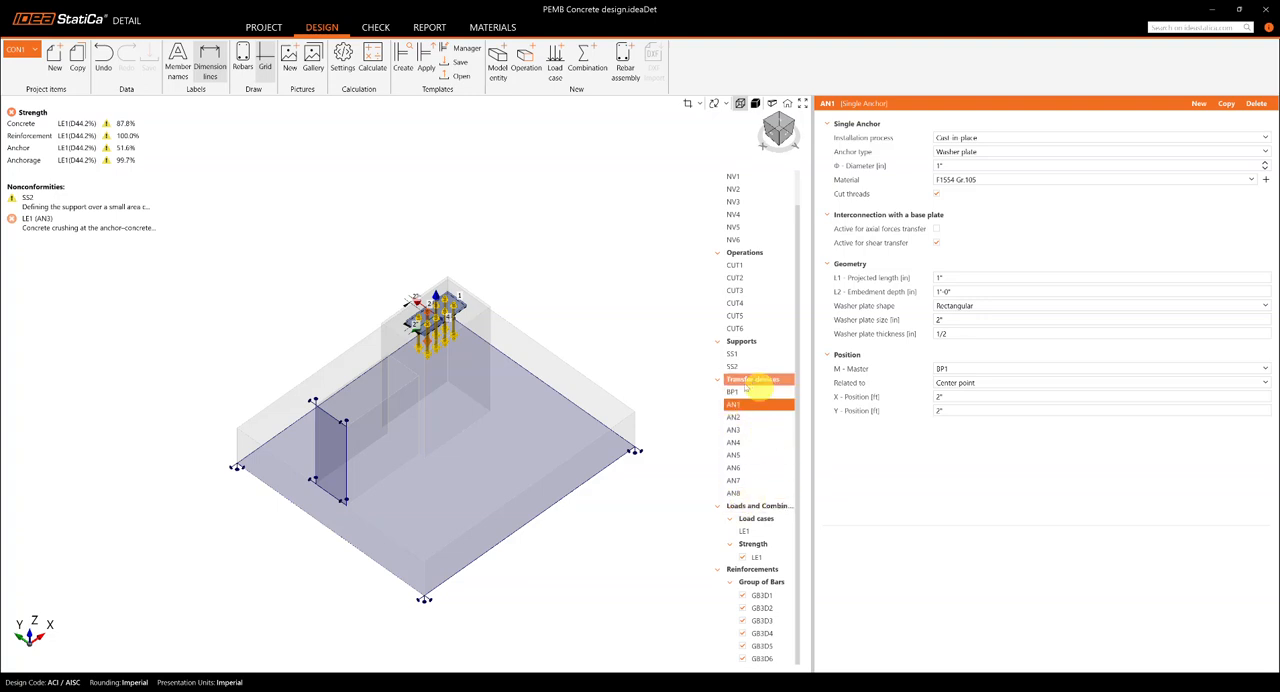
click(758, 532)
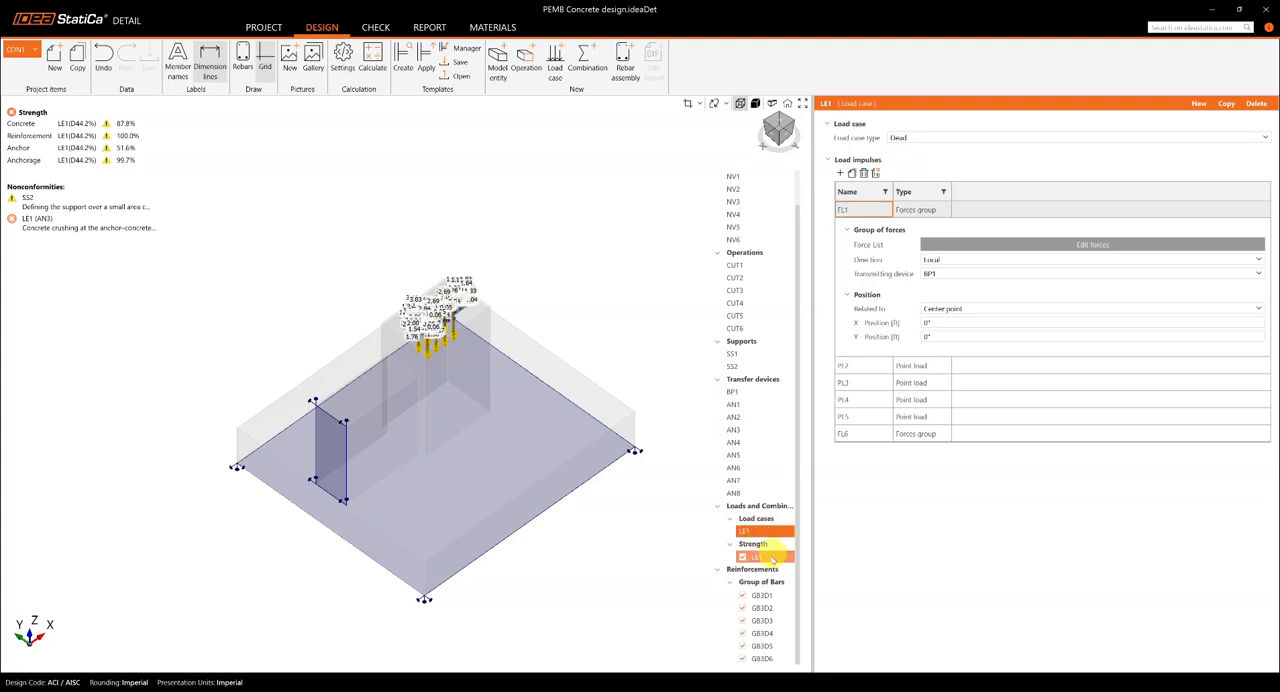
scroll(420, 315, up, 3)
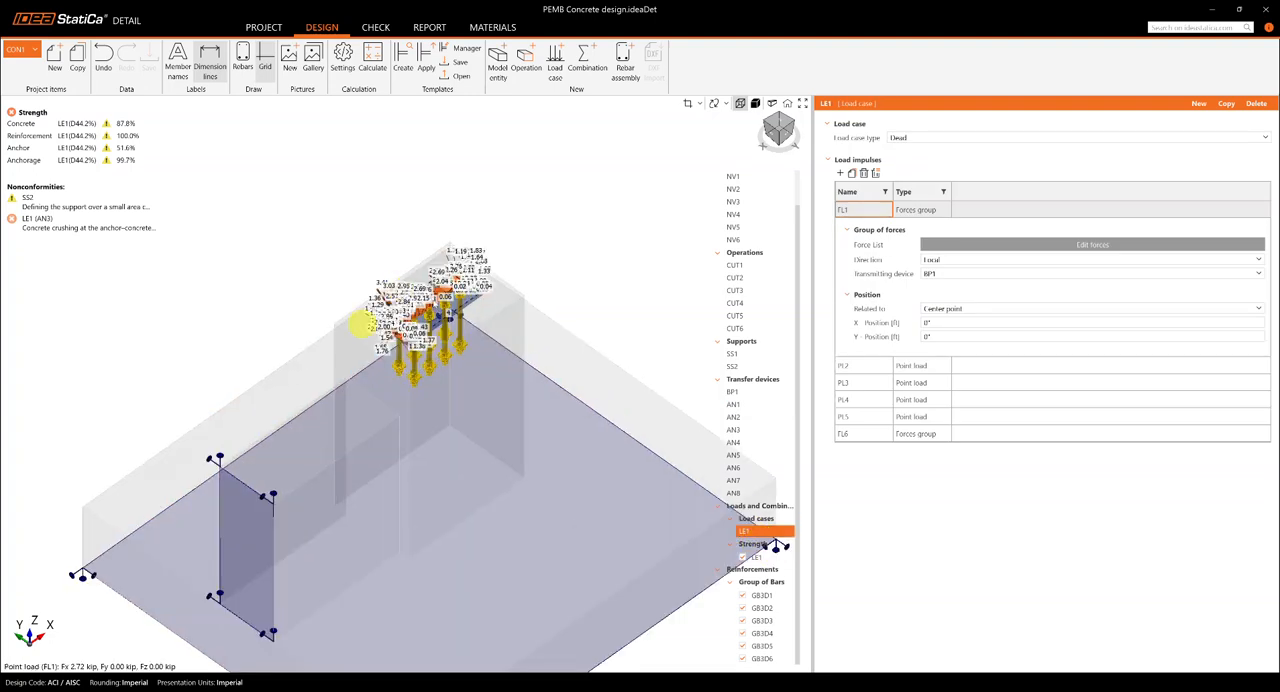
scroll(432, 298, up, 2)
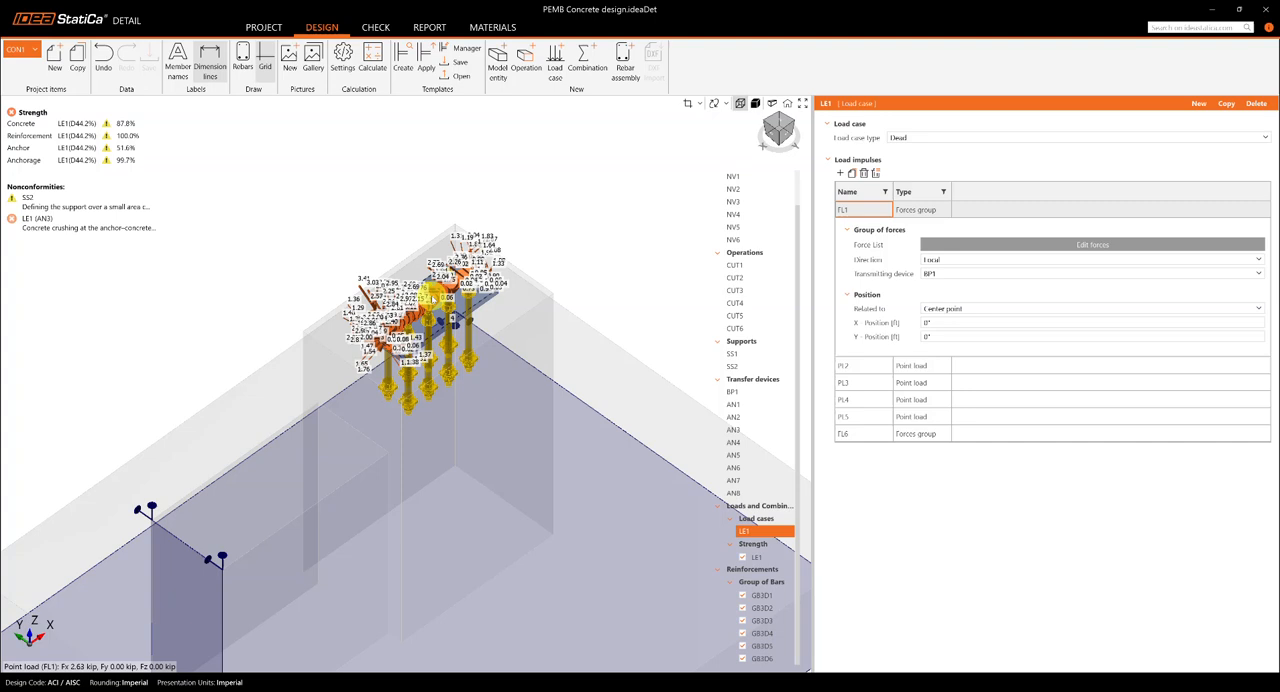
scroll(430, 300, down, 2)
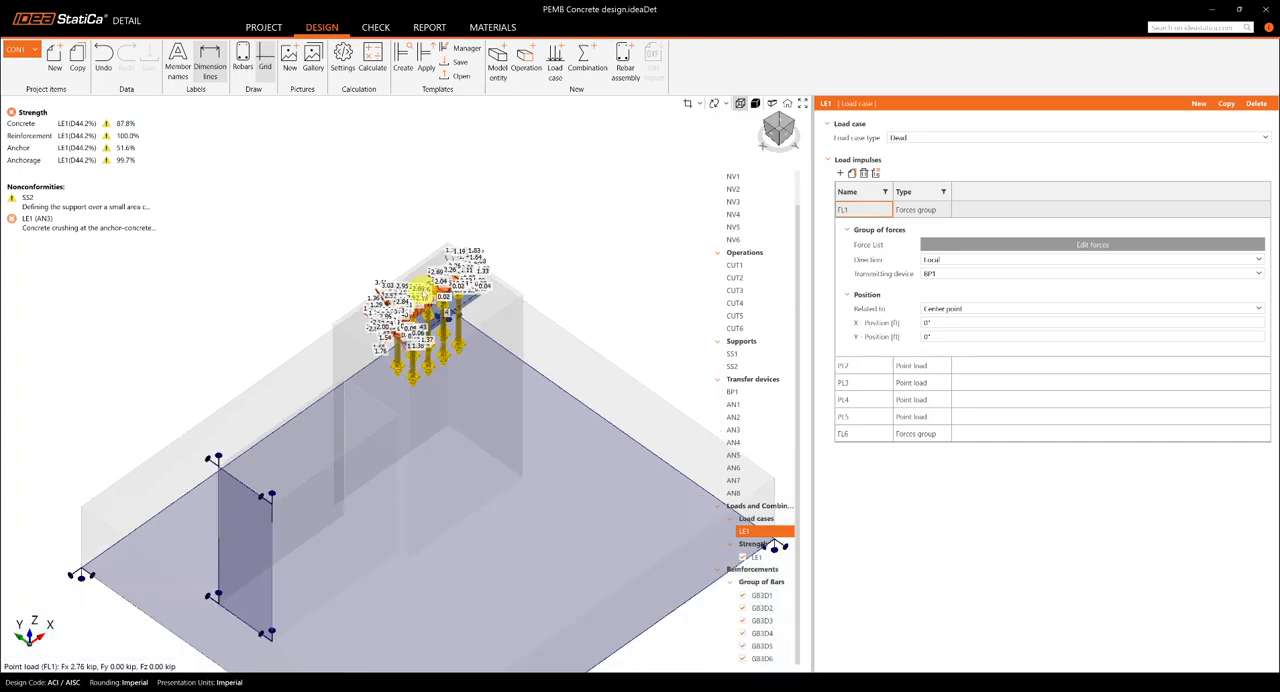
scroll(420, 292, down, 2)
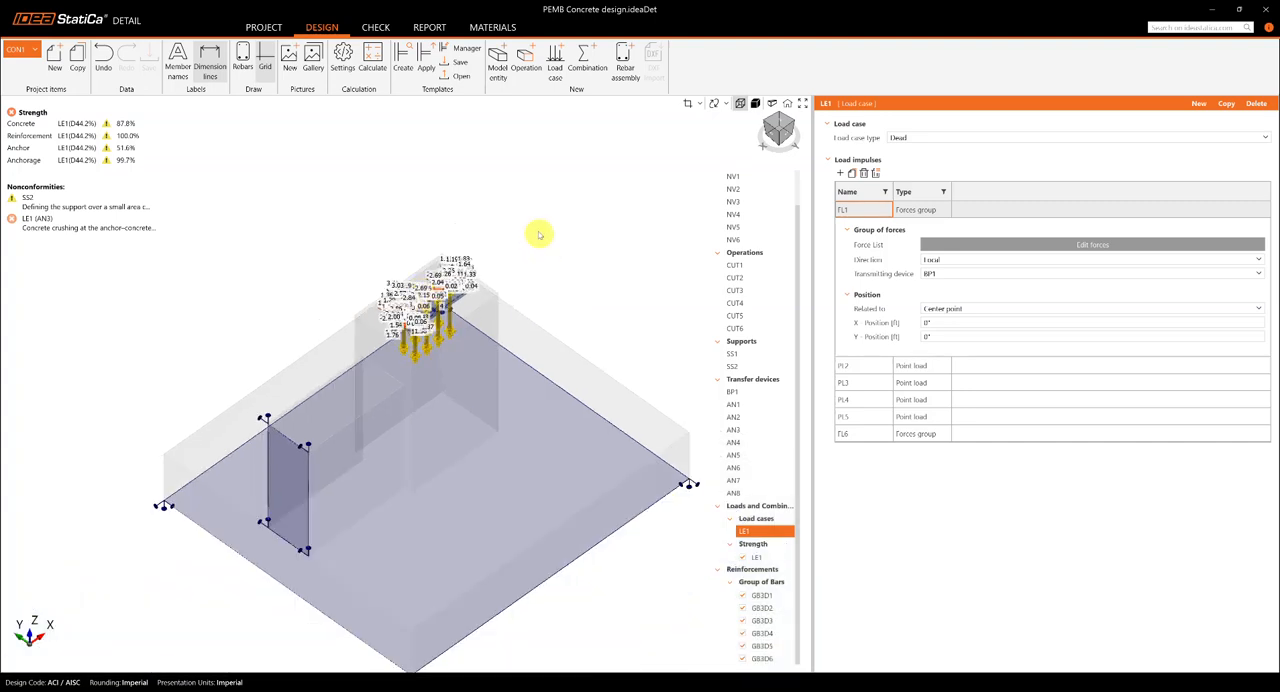
scroll(410, 280, up, 3)
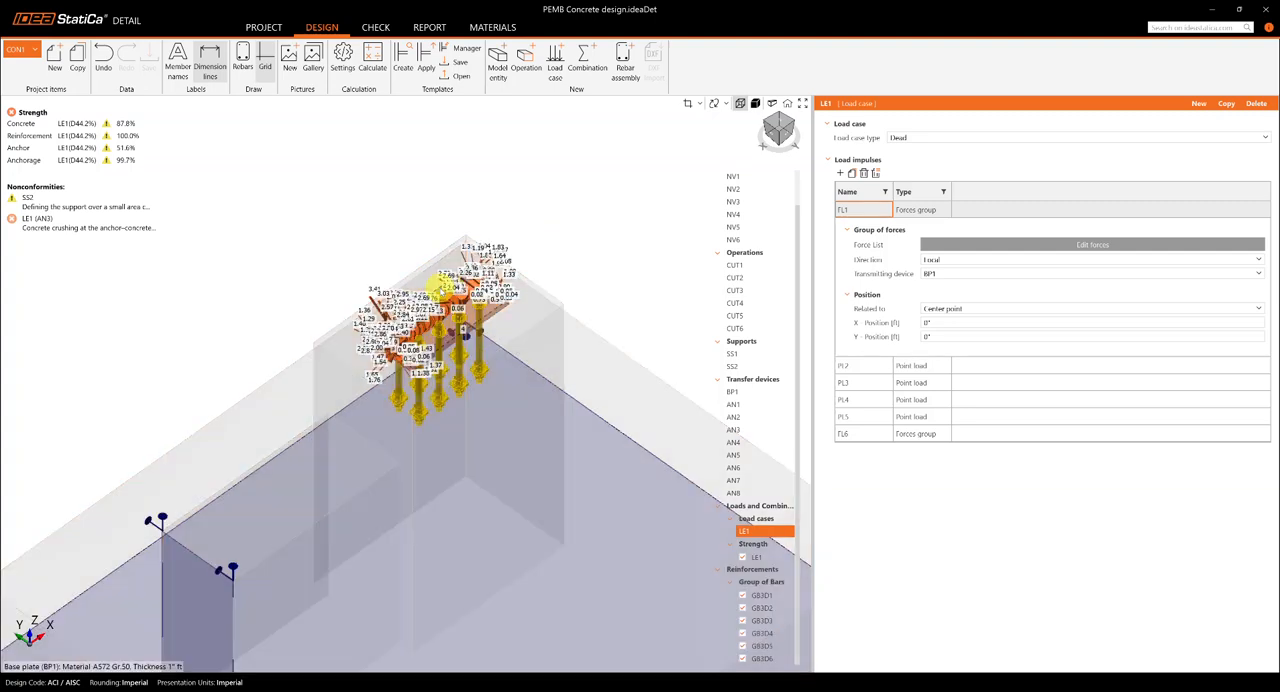
Step: Examine the load case LE1 forces on the base plate and anchors up close and in relation to the whole footing
scroll(441, 294, up, 2)
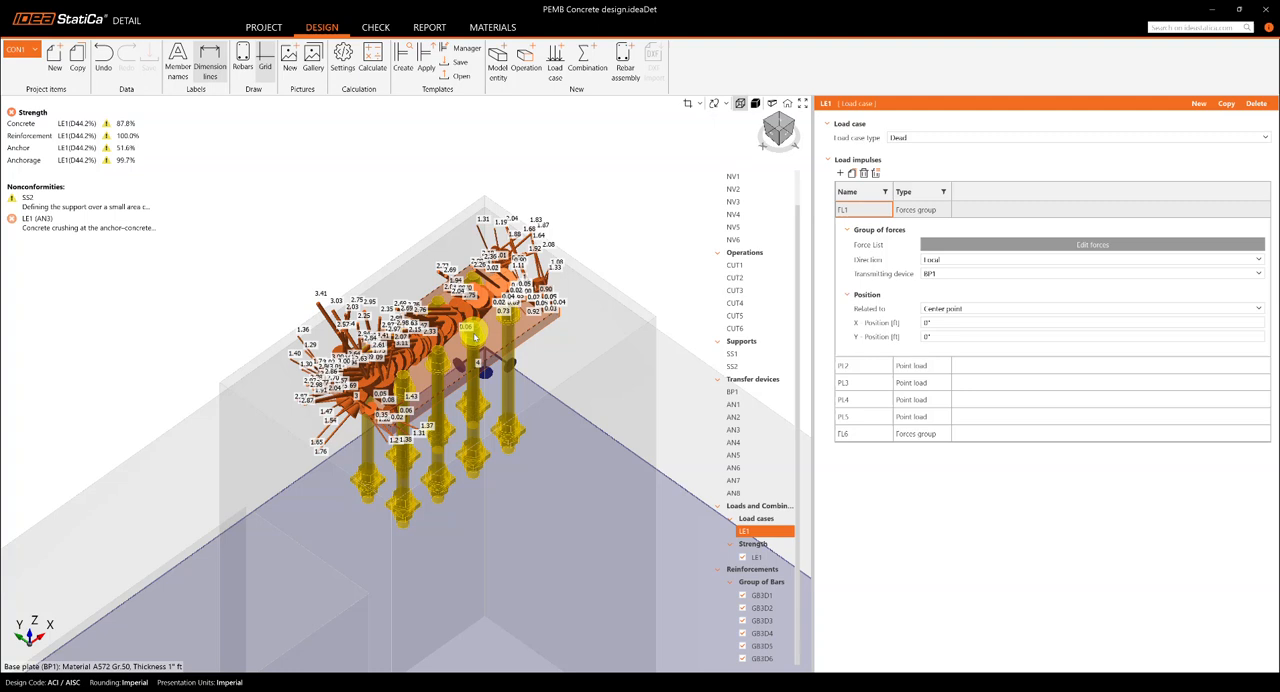
scroll(476, 352, down, 2)
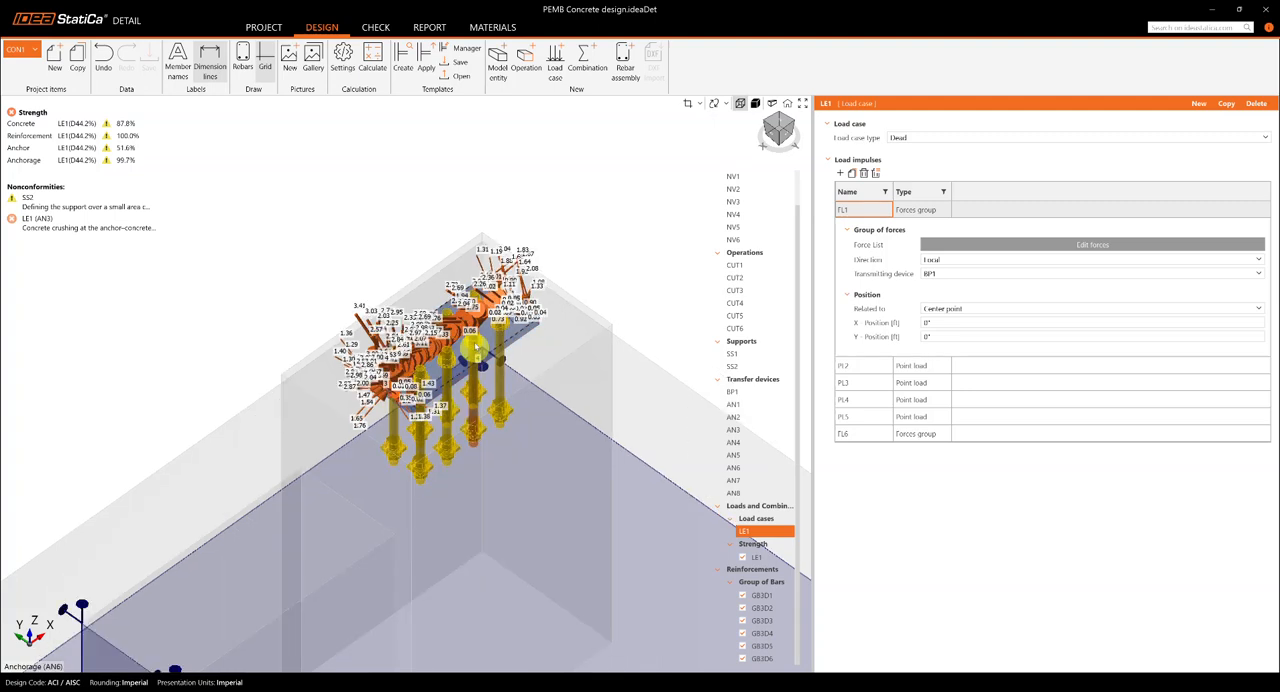
scroll(476, 352, down, 3)
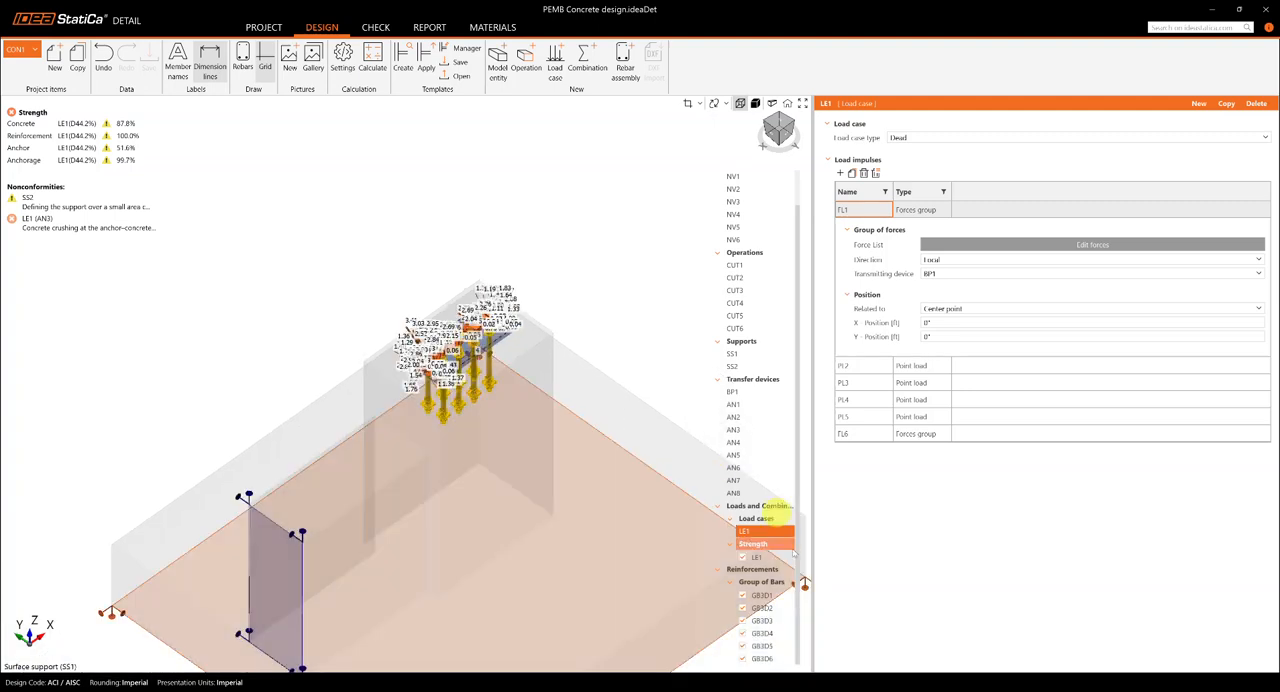
scroll(600, 286, down, 3)
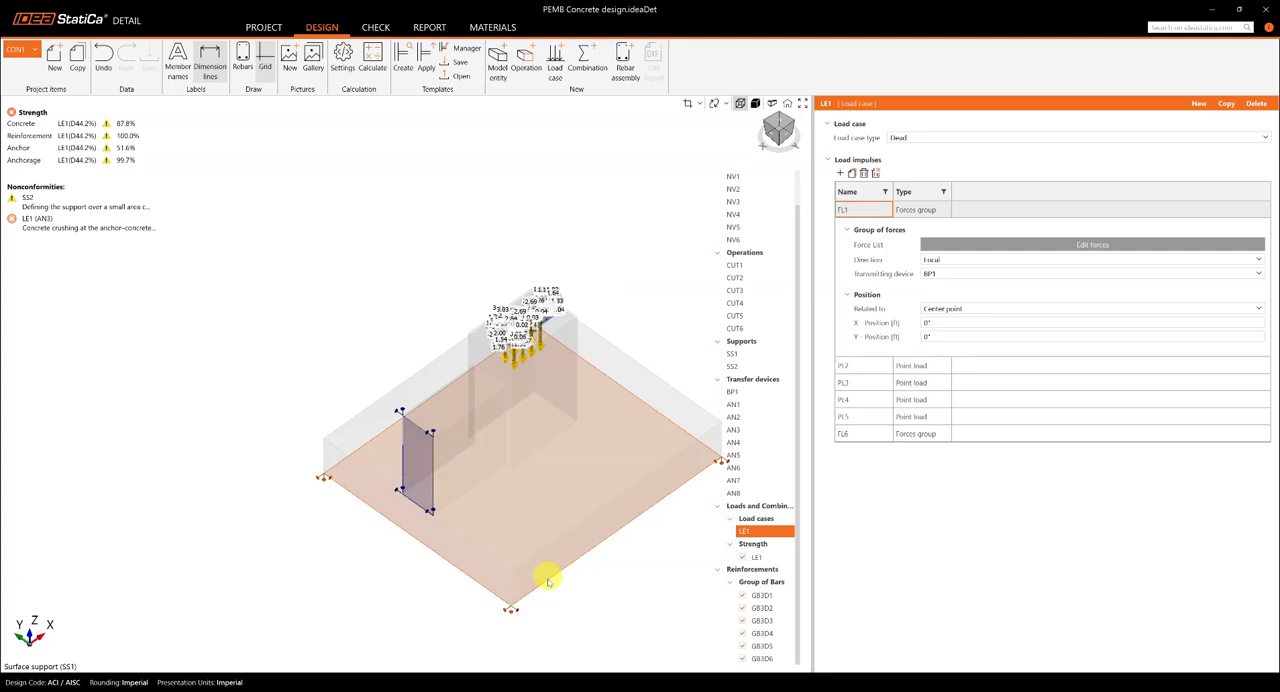
drag(548, 582, 422, 586)
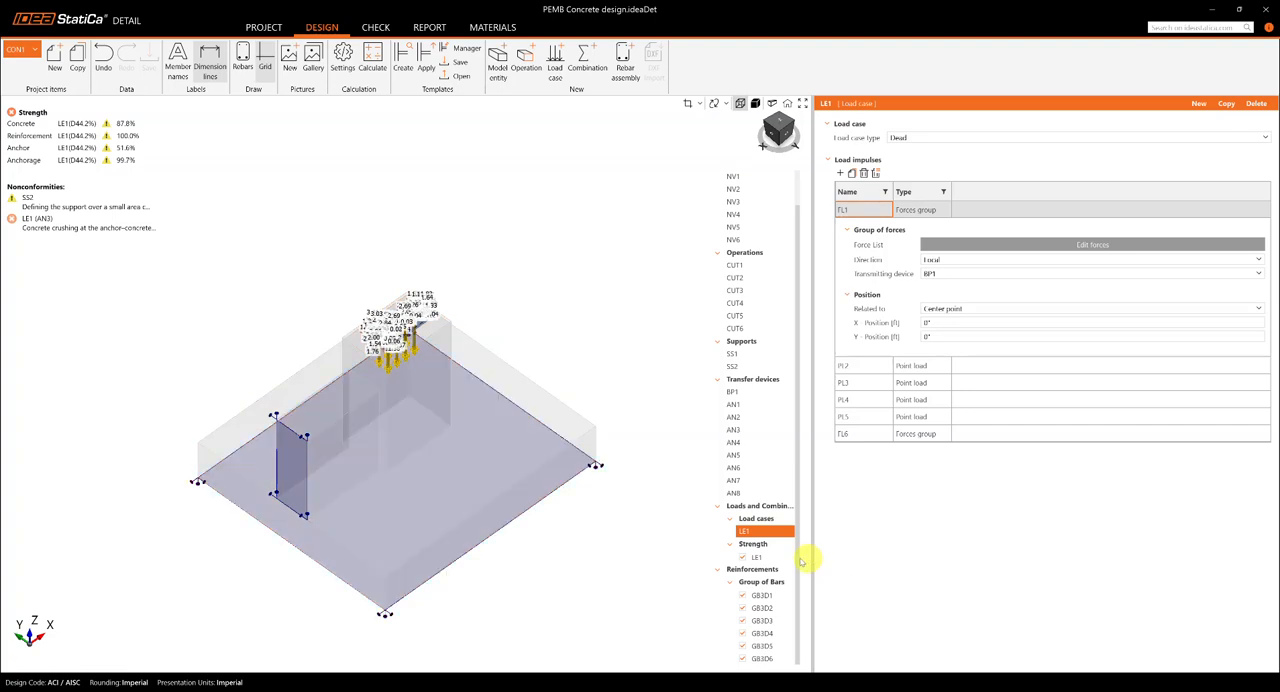
Step: Review the rebar properties of footing bar group GB3D1 and inspect its bent bars in the end elevation of the foundation
click(765, 598)
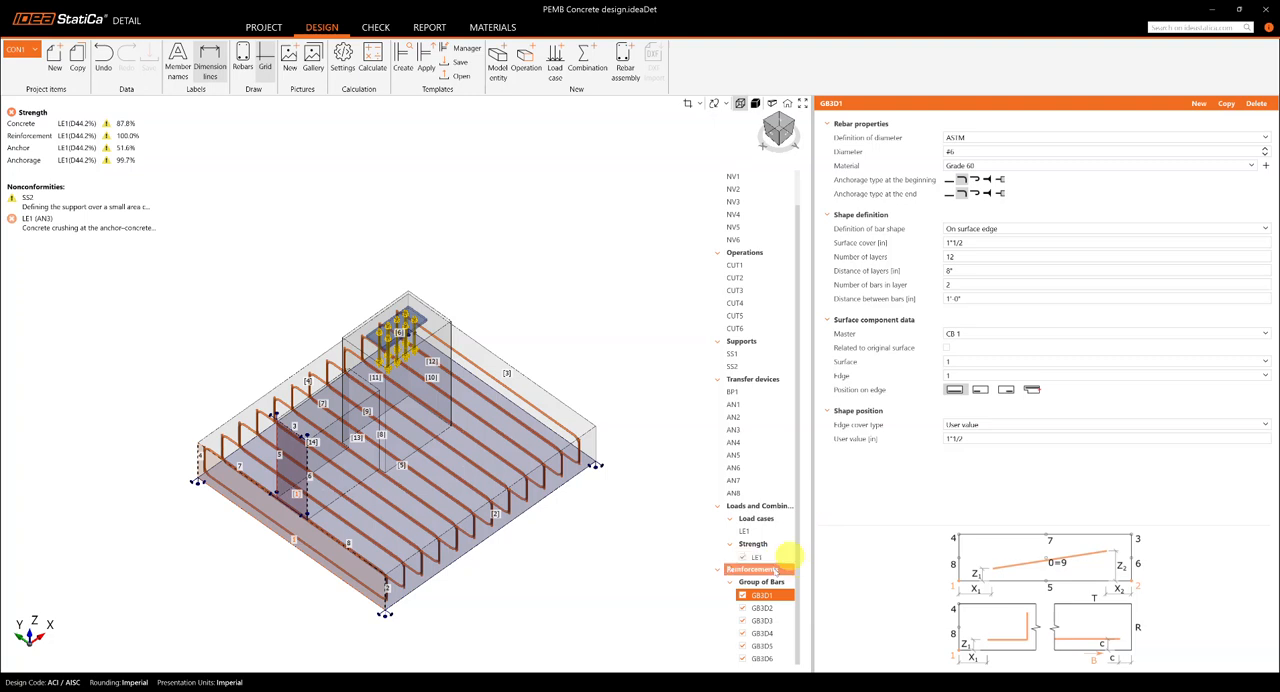
ctrl+click(785, 607)
click(790, 598)
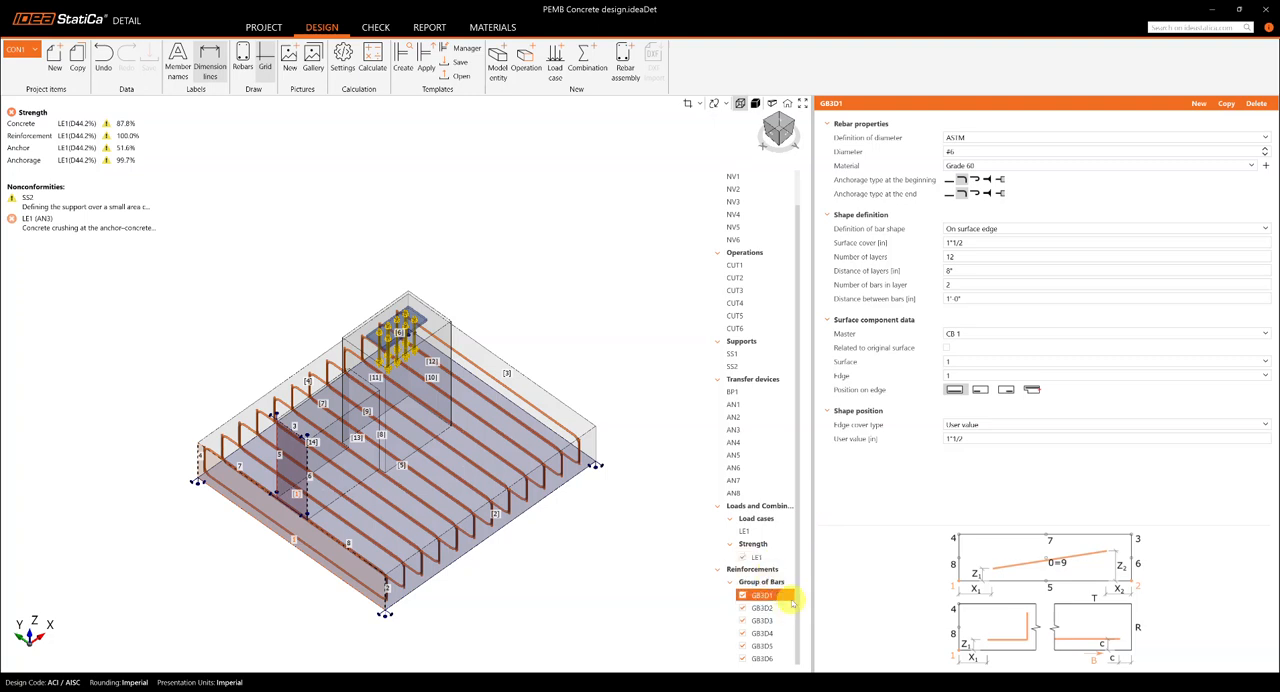
click(776, 134)
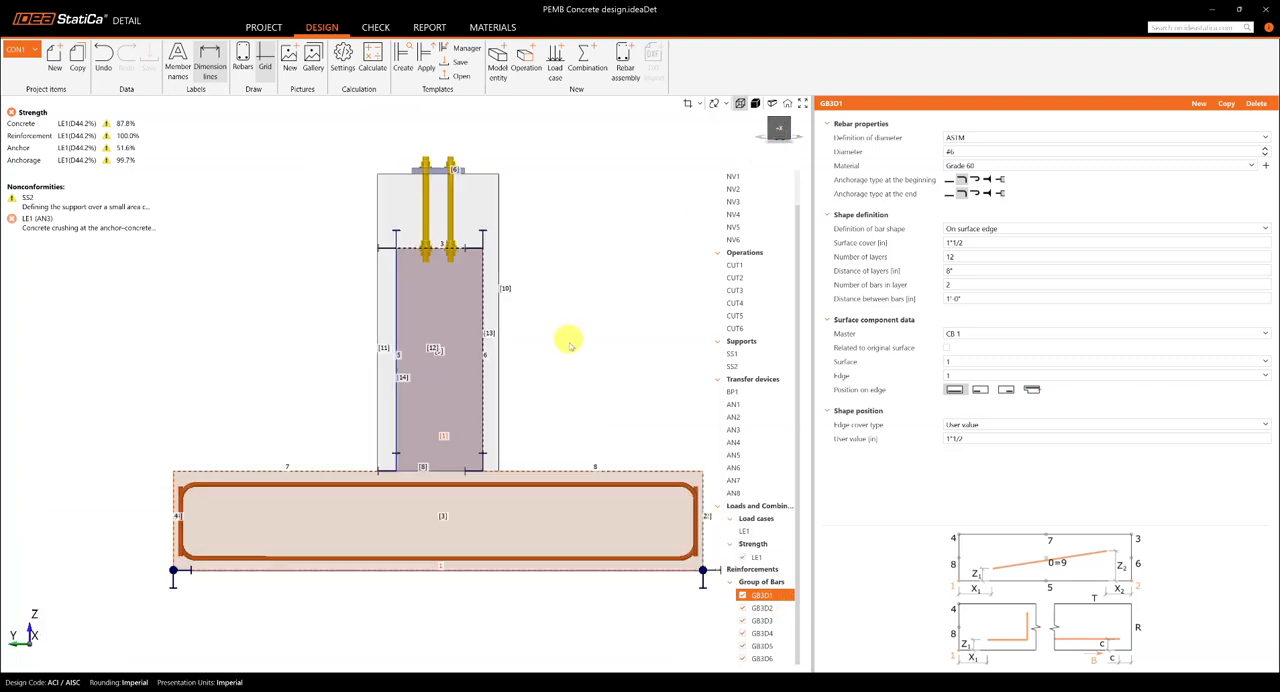
scroll(570, 344, down, 1)
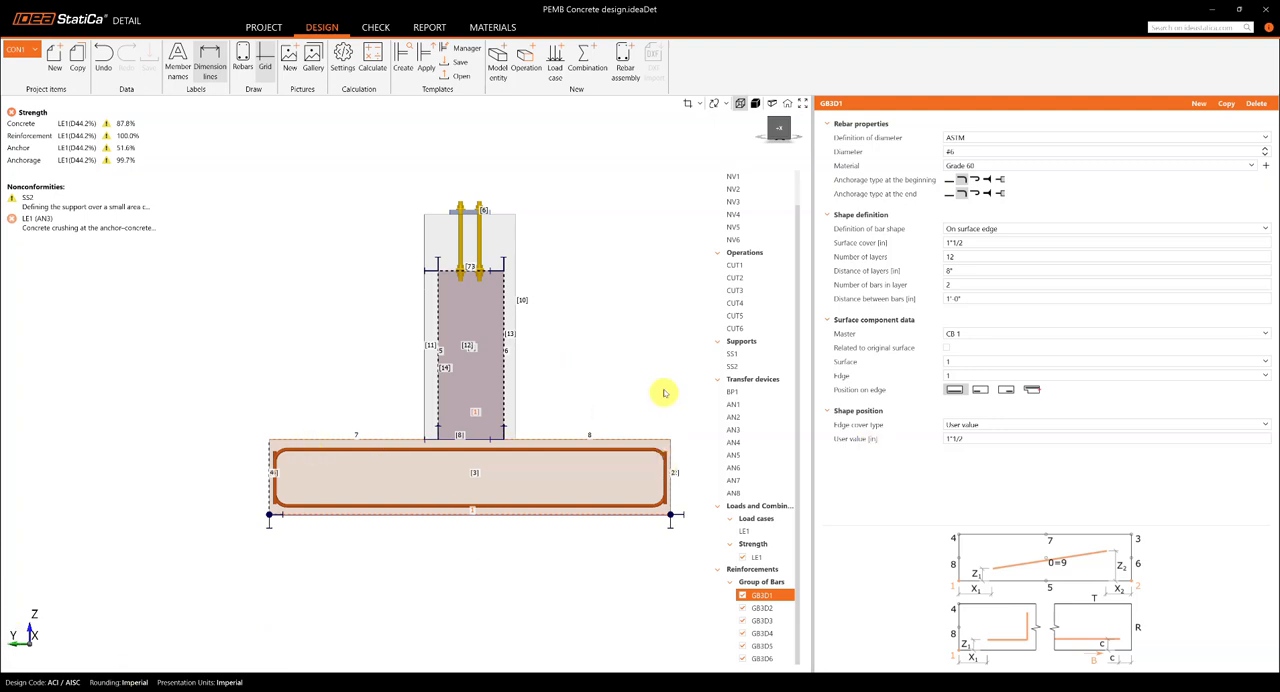
drag(648, 390, 643, 397)
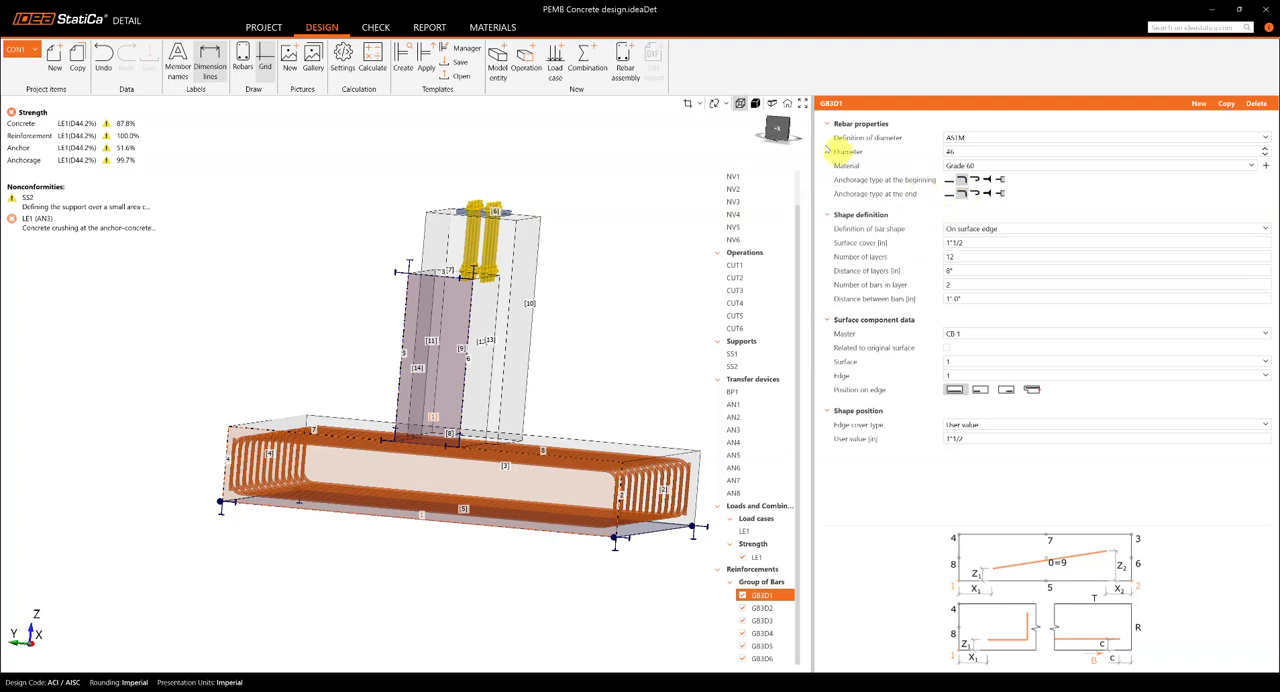
Step: Inspect the layer spacing of bar group GB3D1 in plan, side elevation and isometric views
click(783, 122)
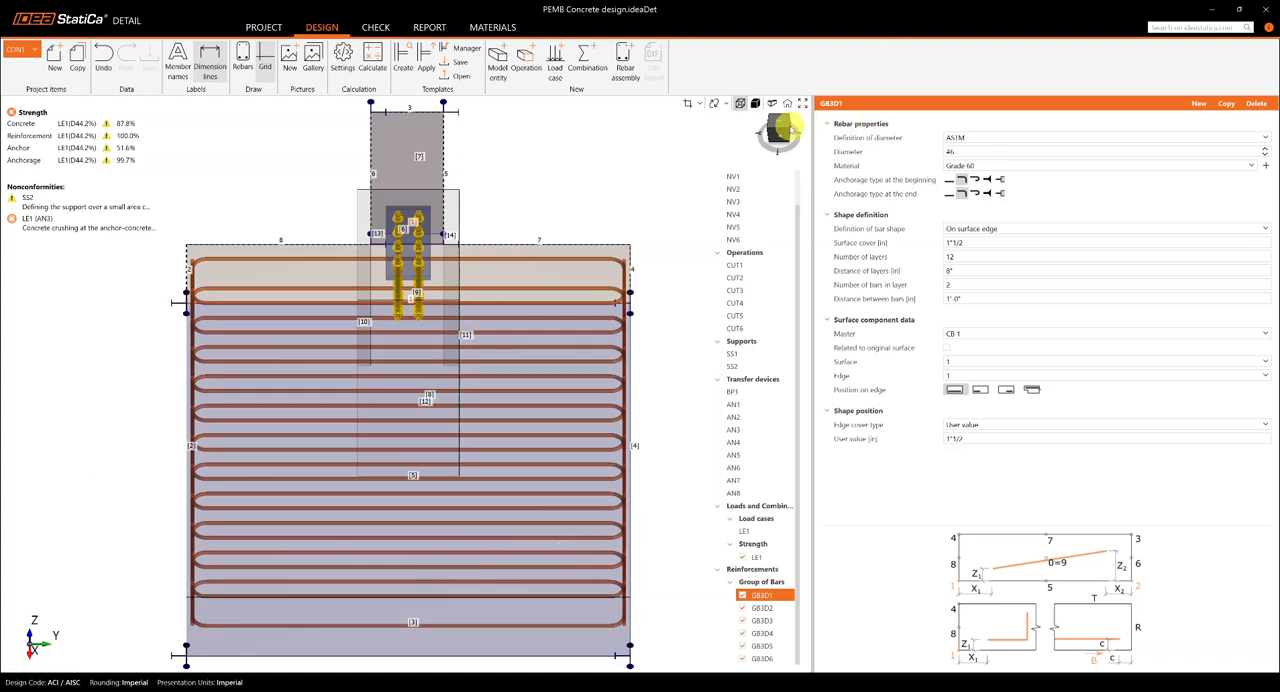
click(787, 124)
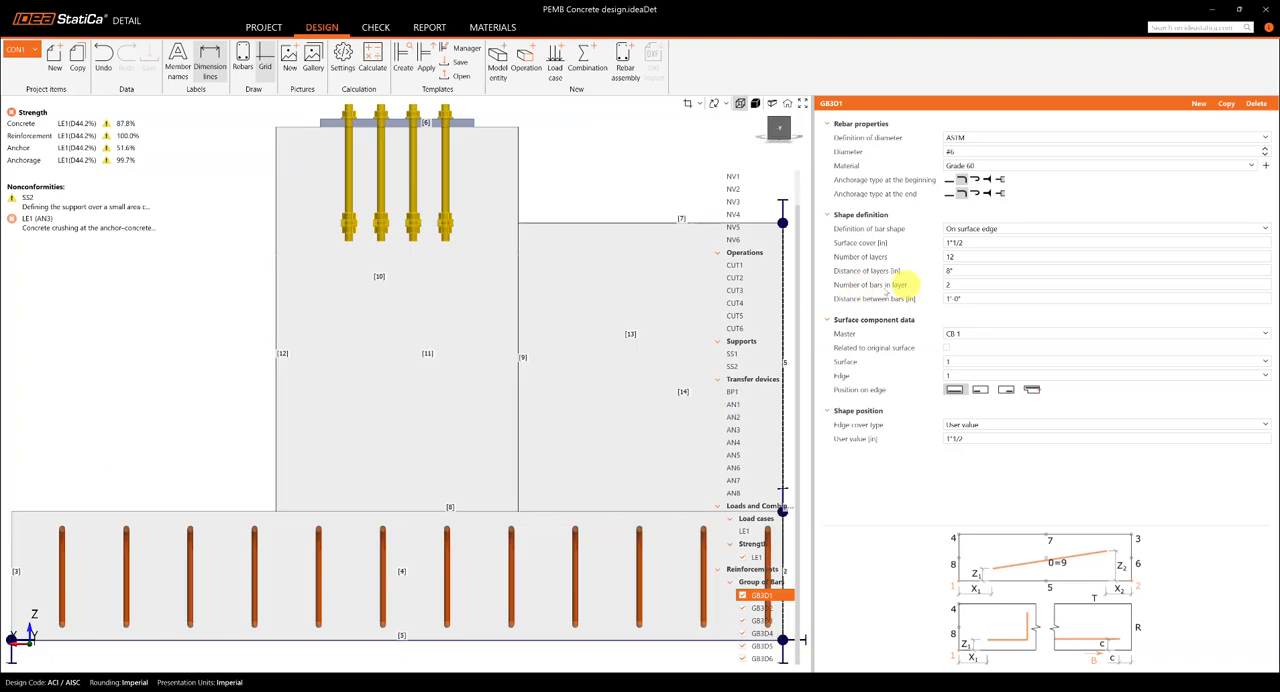
scroll(308, 462, down, 1)
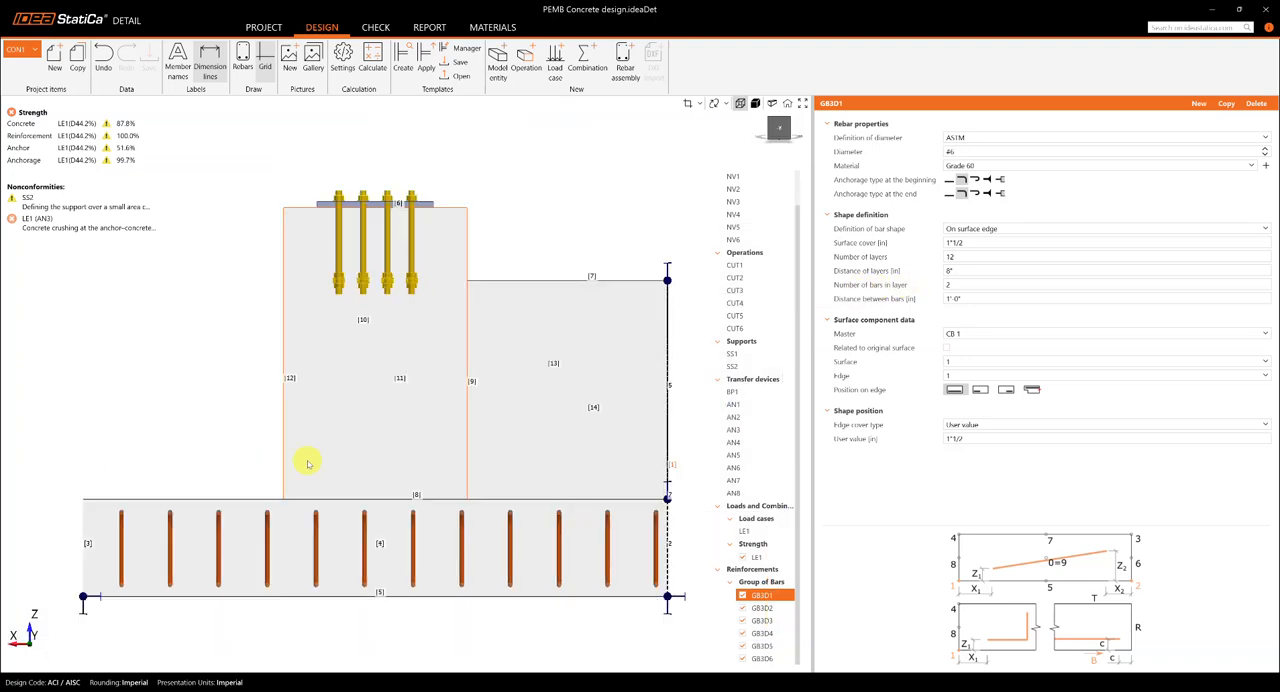
scroll(320, 465, down, 1)
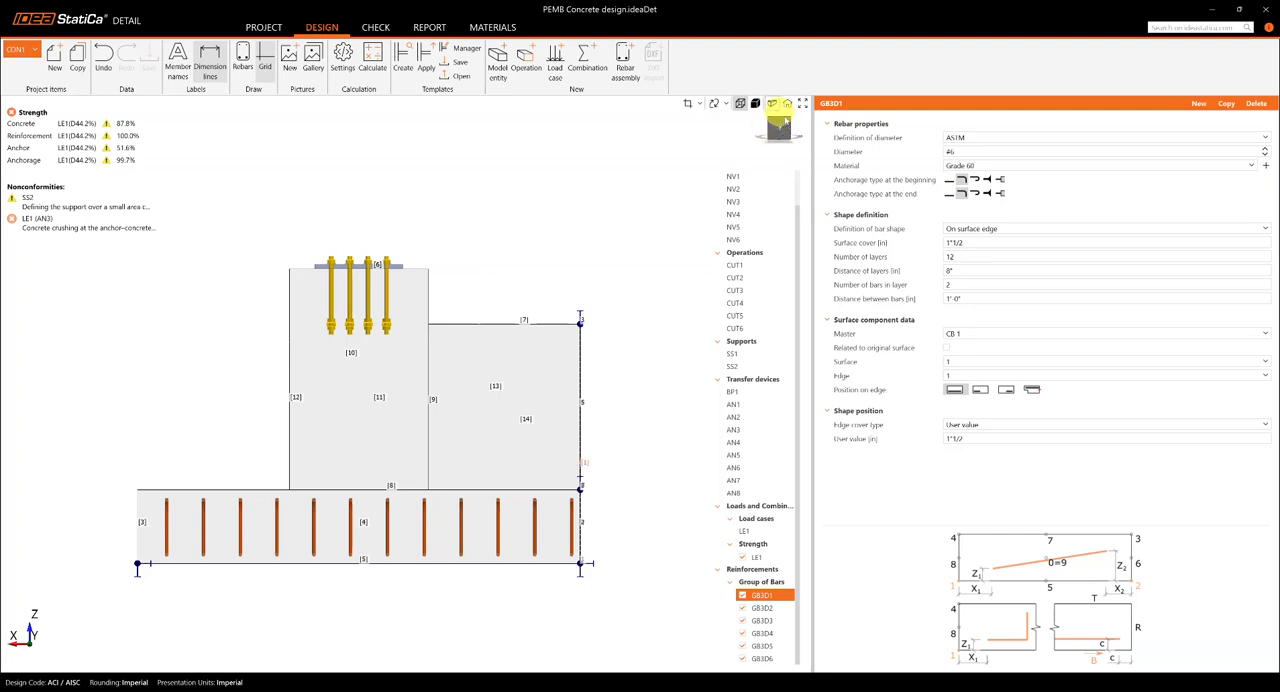
click(789, 120)
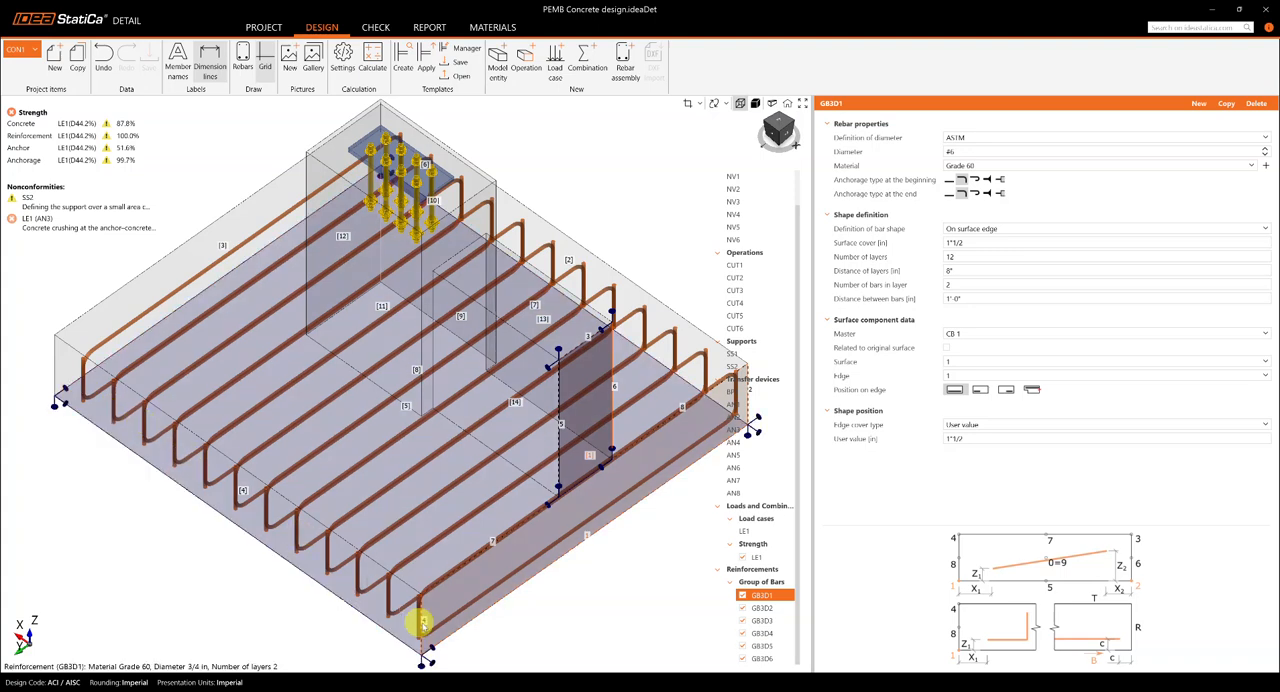
click(82, 360)
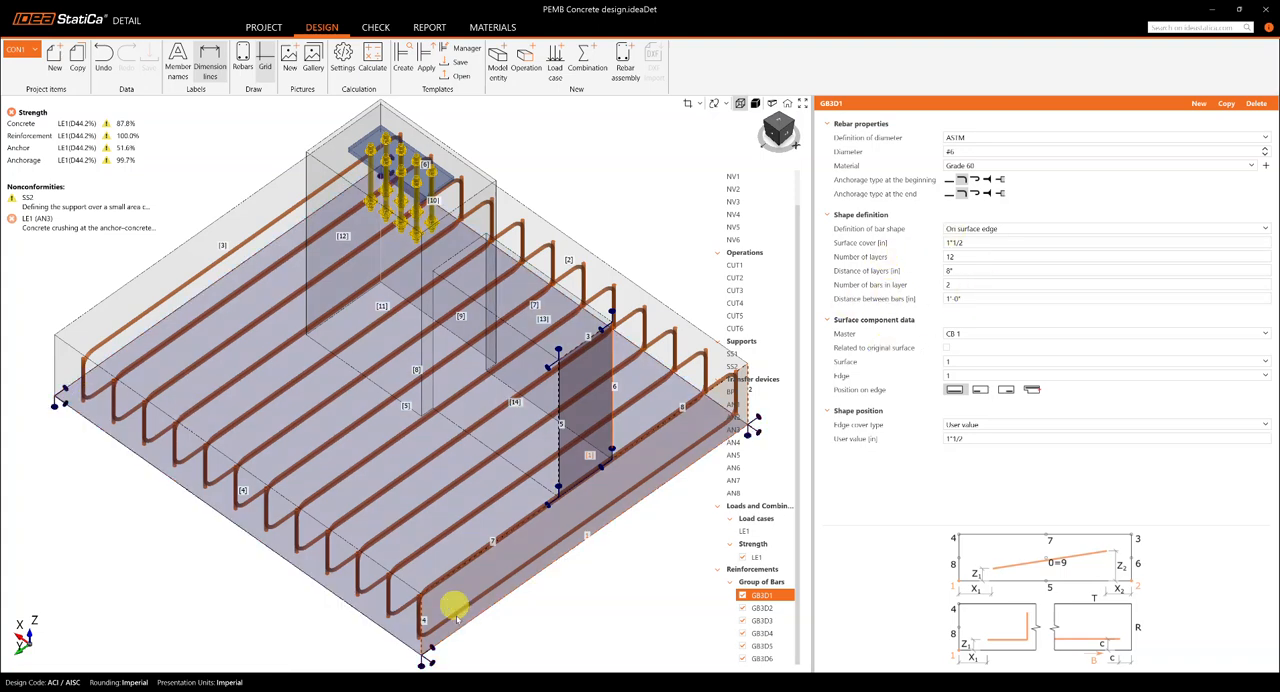
scroll(520, 610, down, 2)
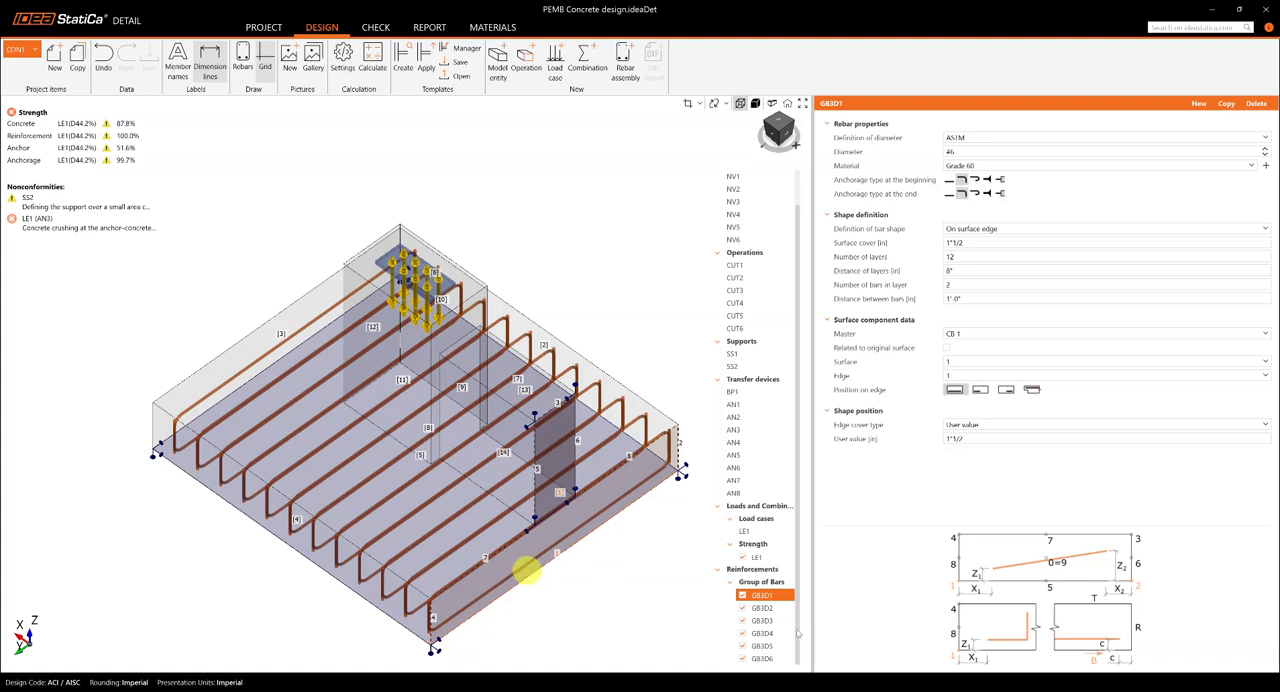
Step: Review footing bar group GB3D2 and grade beam bar group GB3D3, inspecting GB3D3 in side, end and isometric views
click(770, 608)
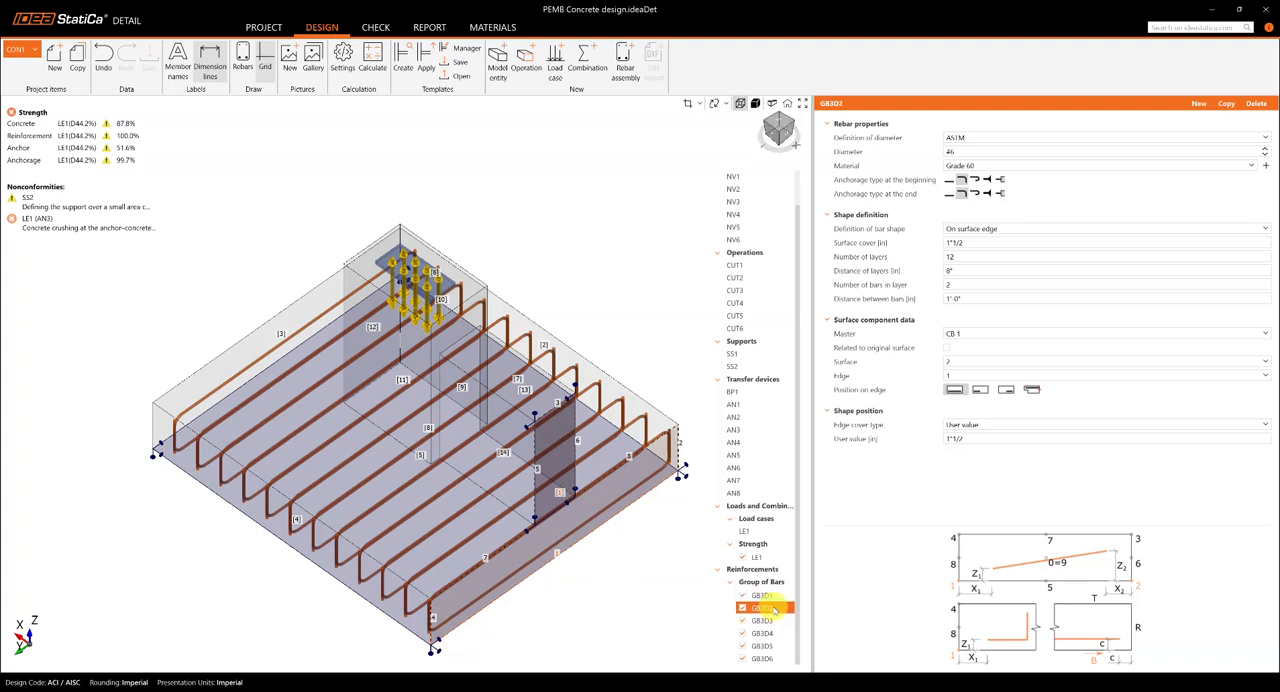
ctrl+click(760, 621)
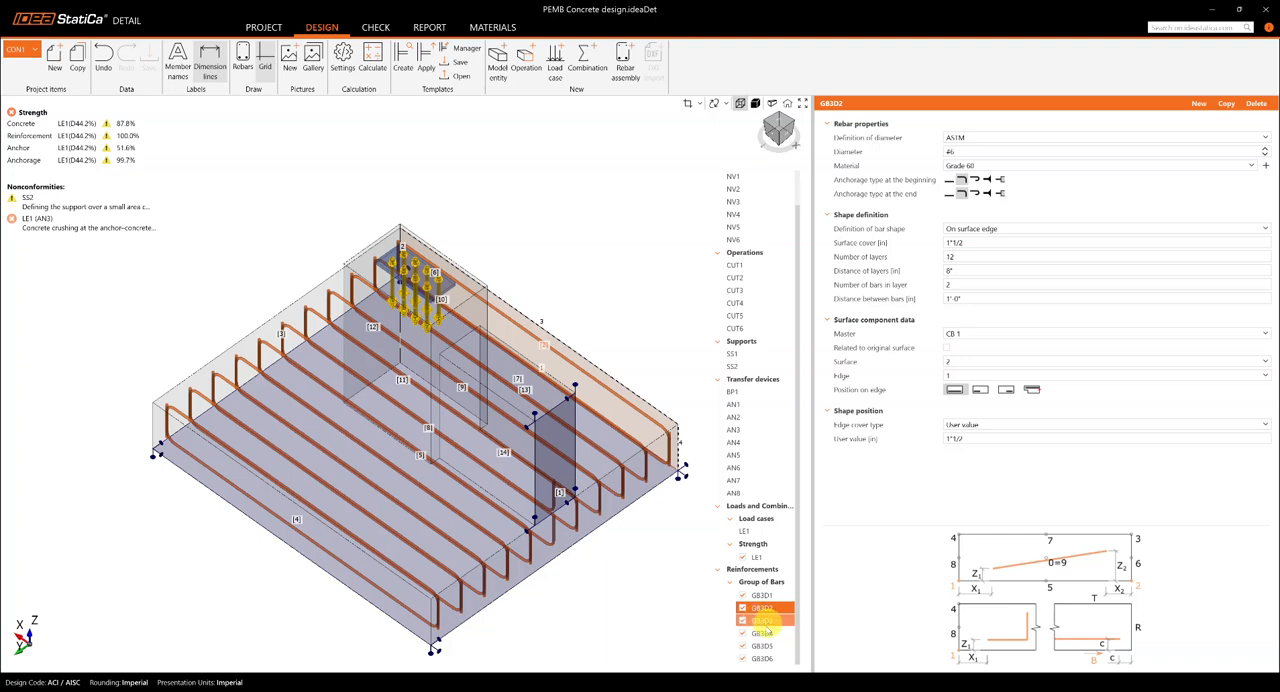
click(772, 622)
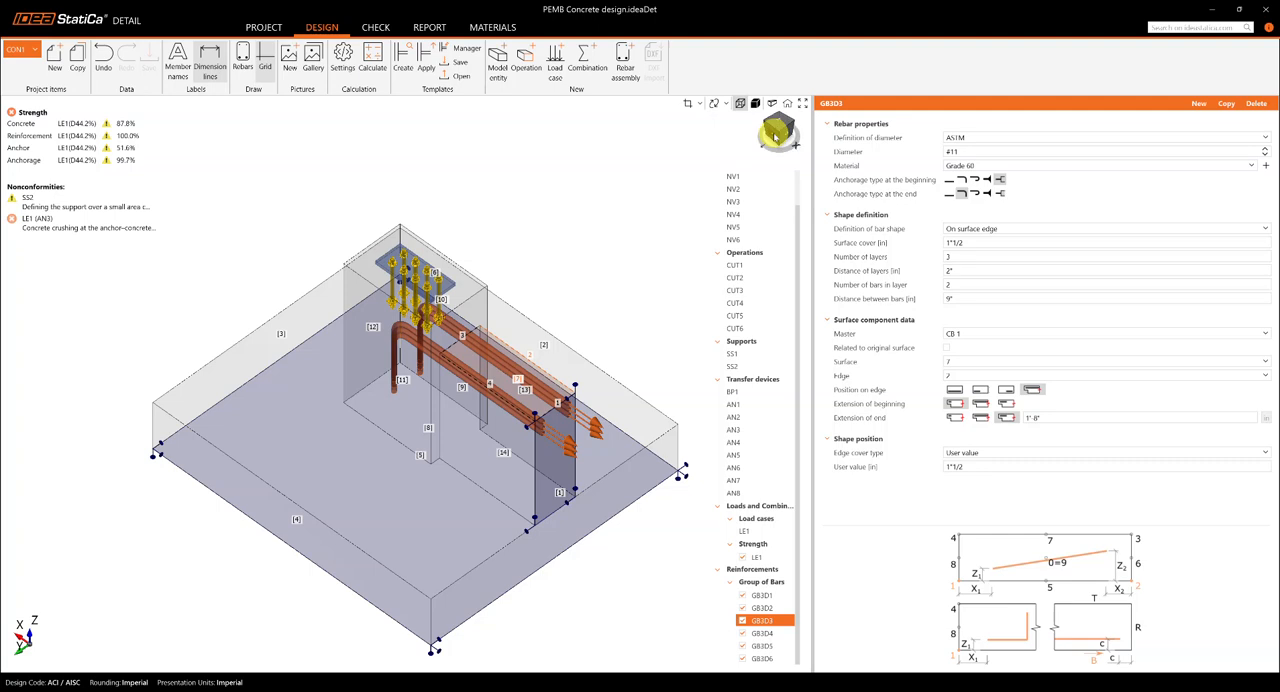
click(776, 131)
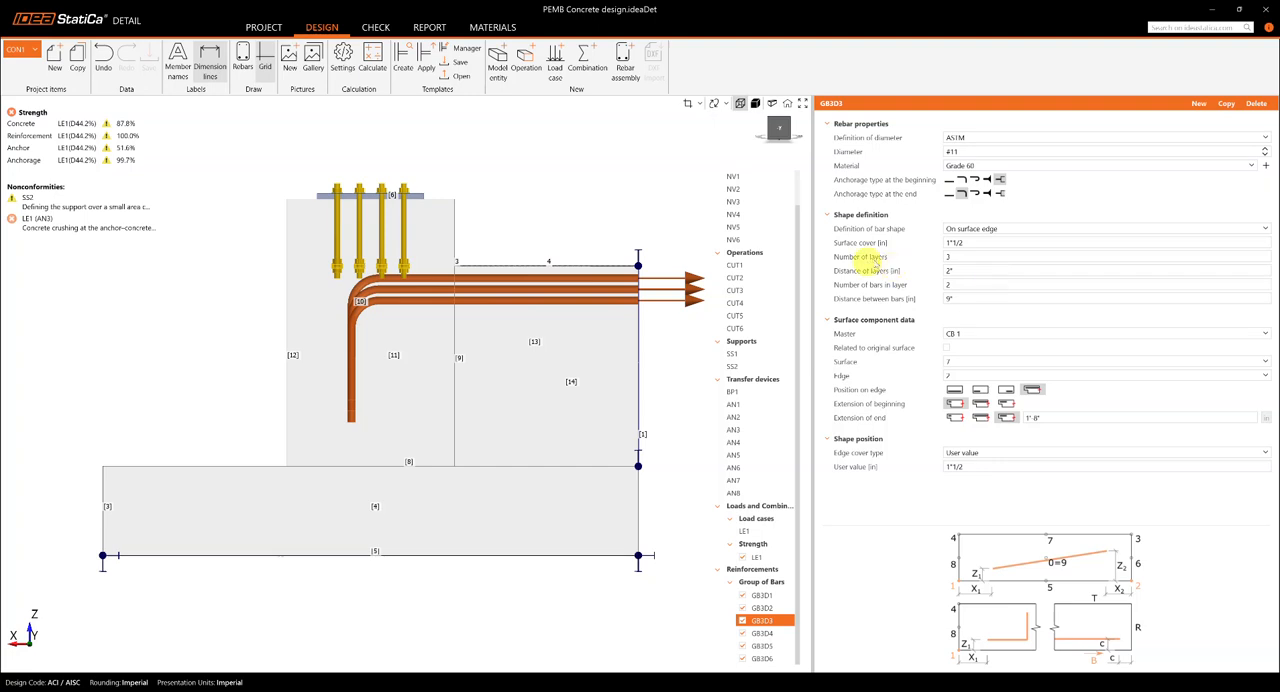
click(793, 131)
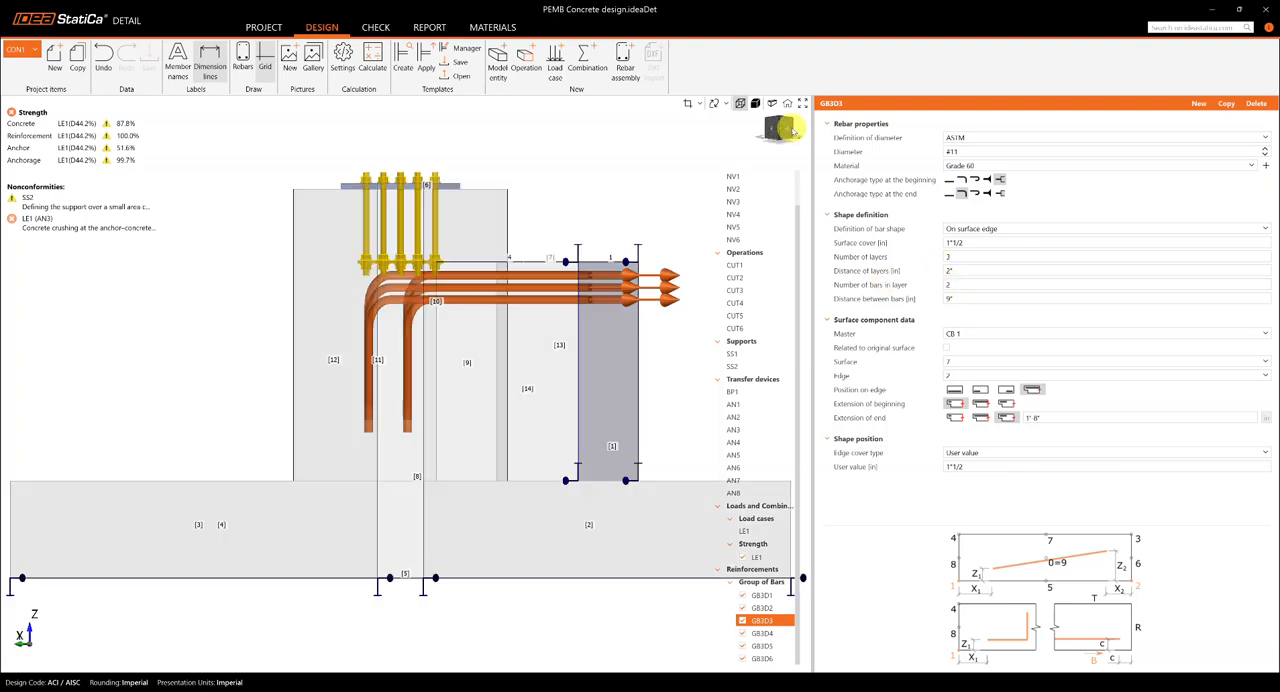
click(783, 127)
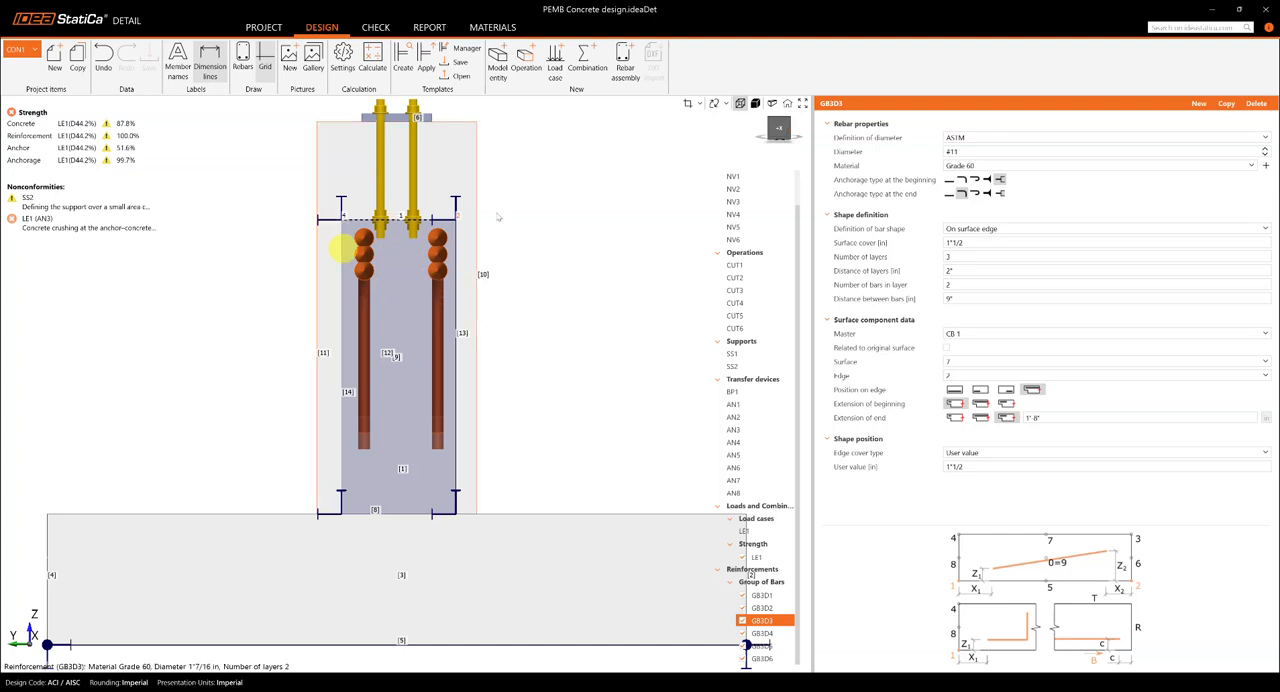
click(772, 122)
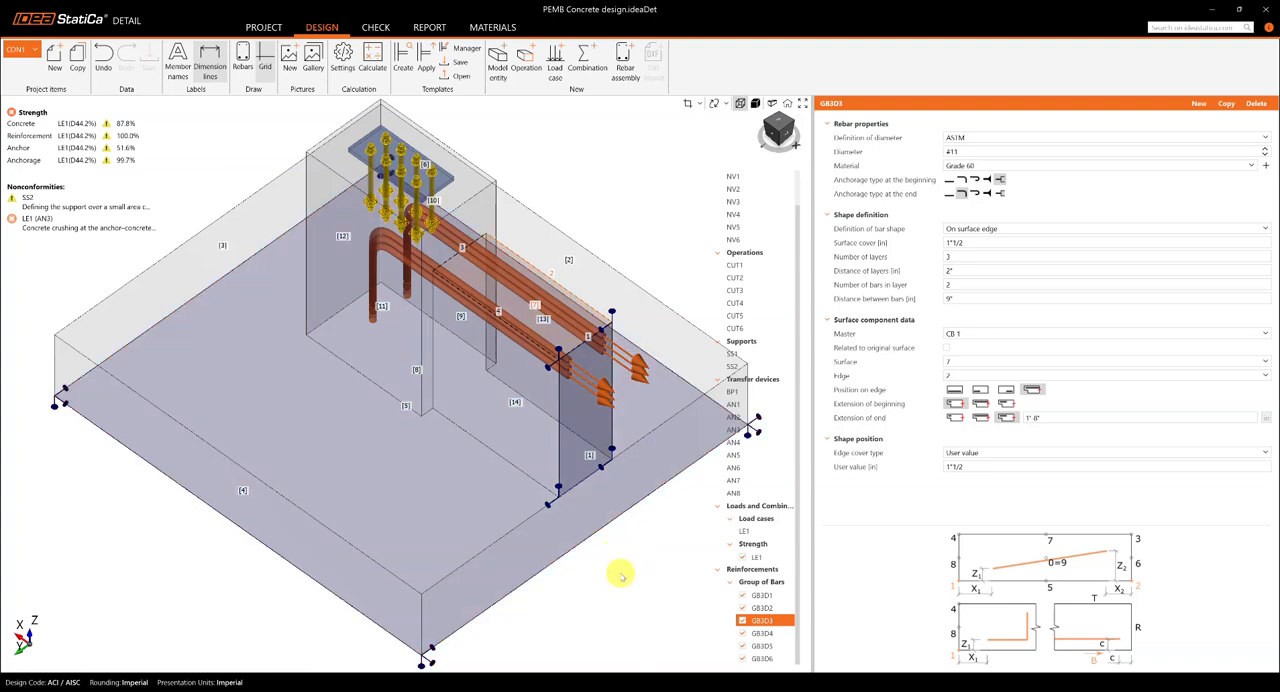
scroll(614, 571, down, 1)
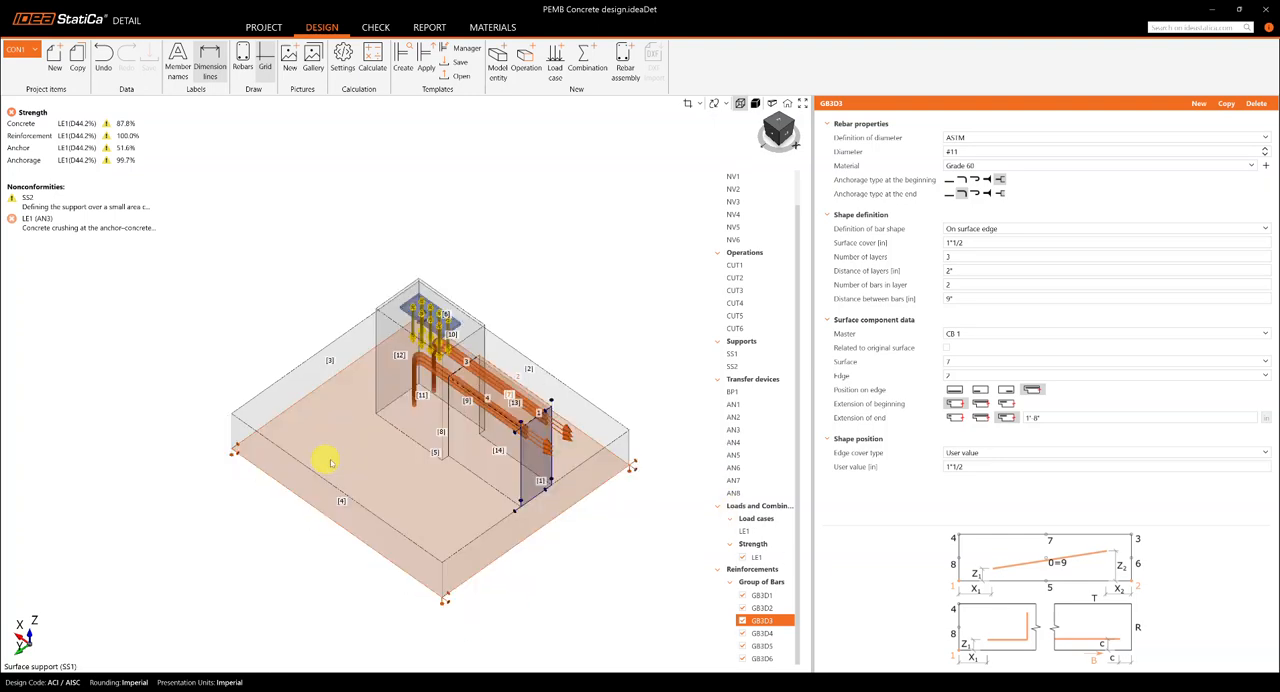
scroll(409, 407, down, 2)
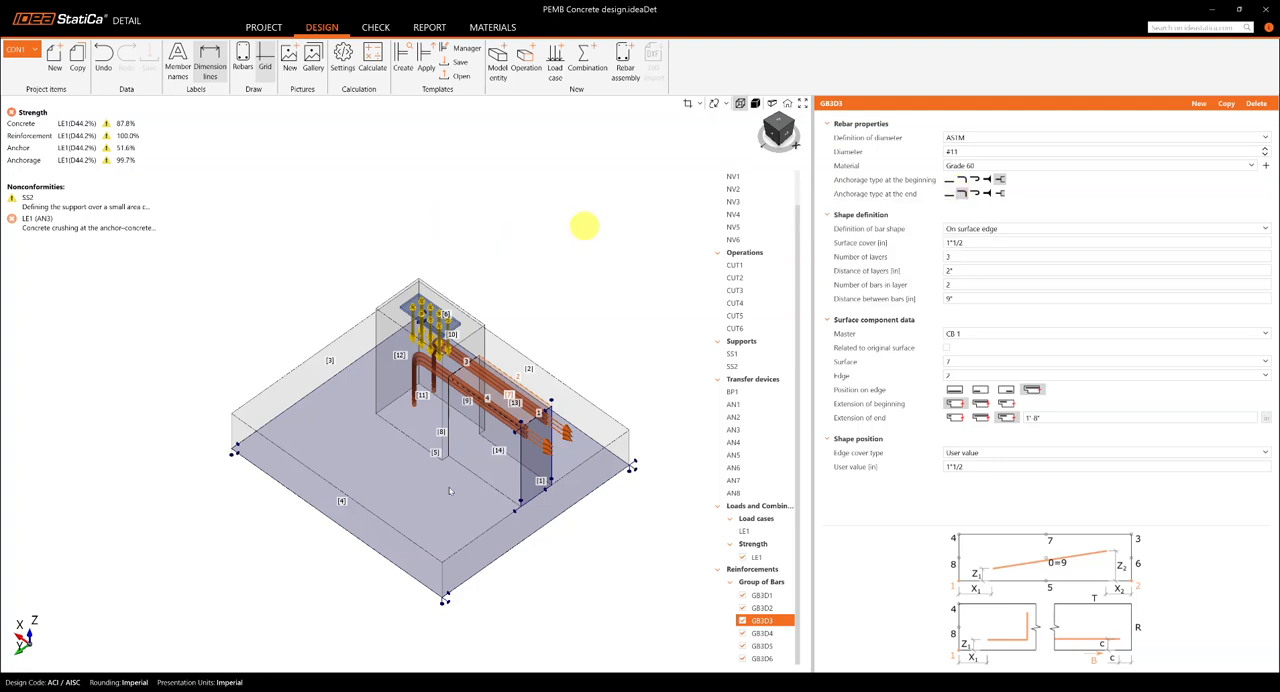
Step: Review the lower grade beam bars GB3D4, the pedestal vertical bars GB3D5 and the pedestal ties GB3D6
click(776, 636)
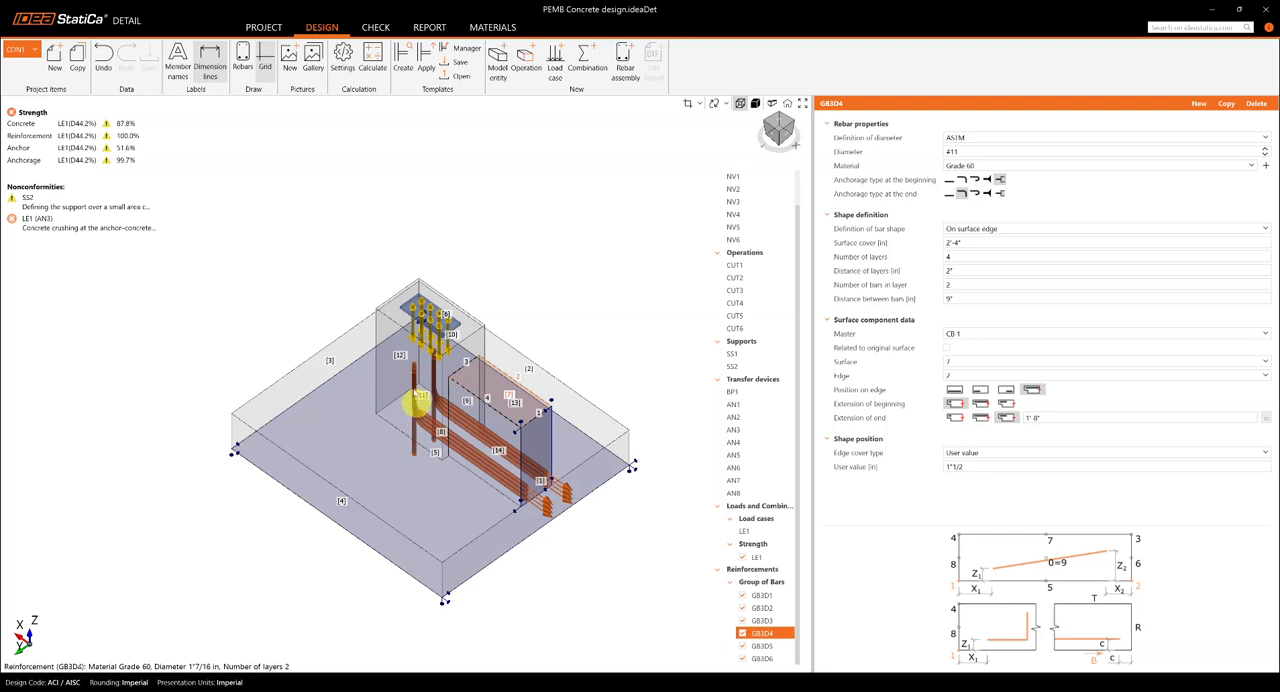
click(947, 196)
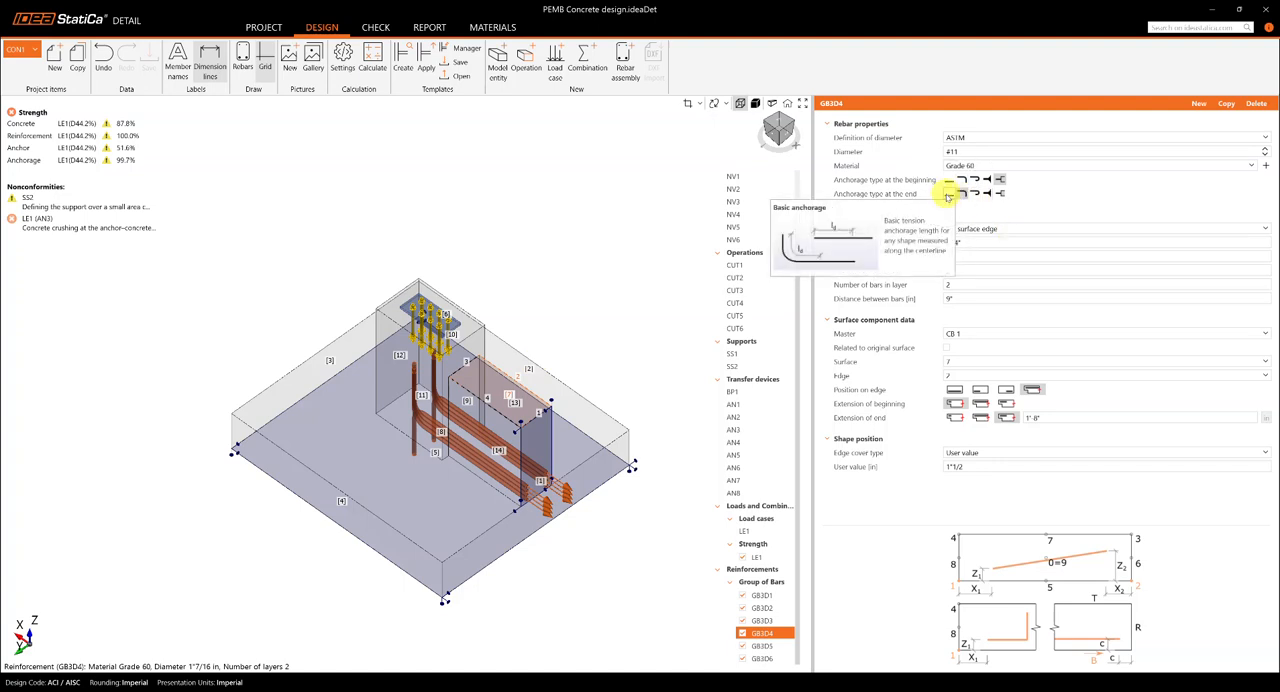
click(769, 650)
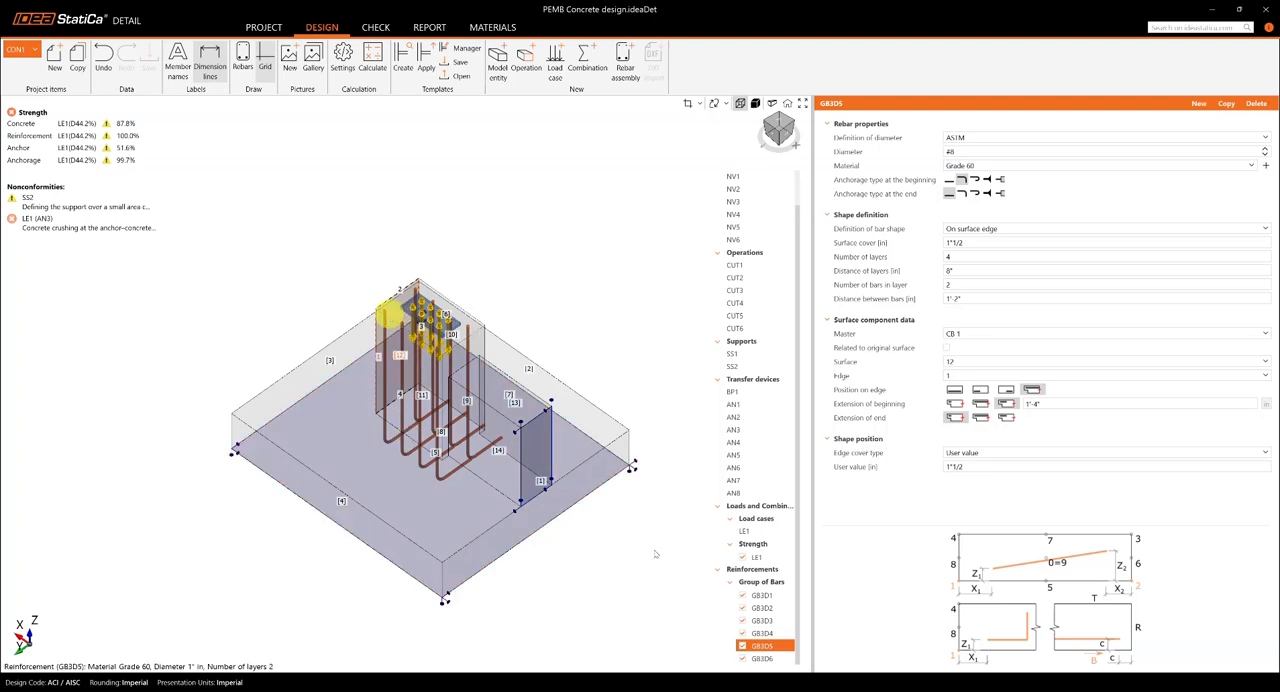
ctrl+click(754, 636)
shift+click(762, 659)
click(762, 659)
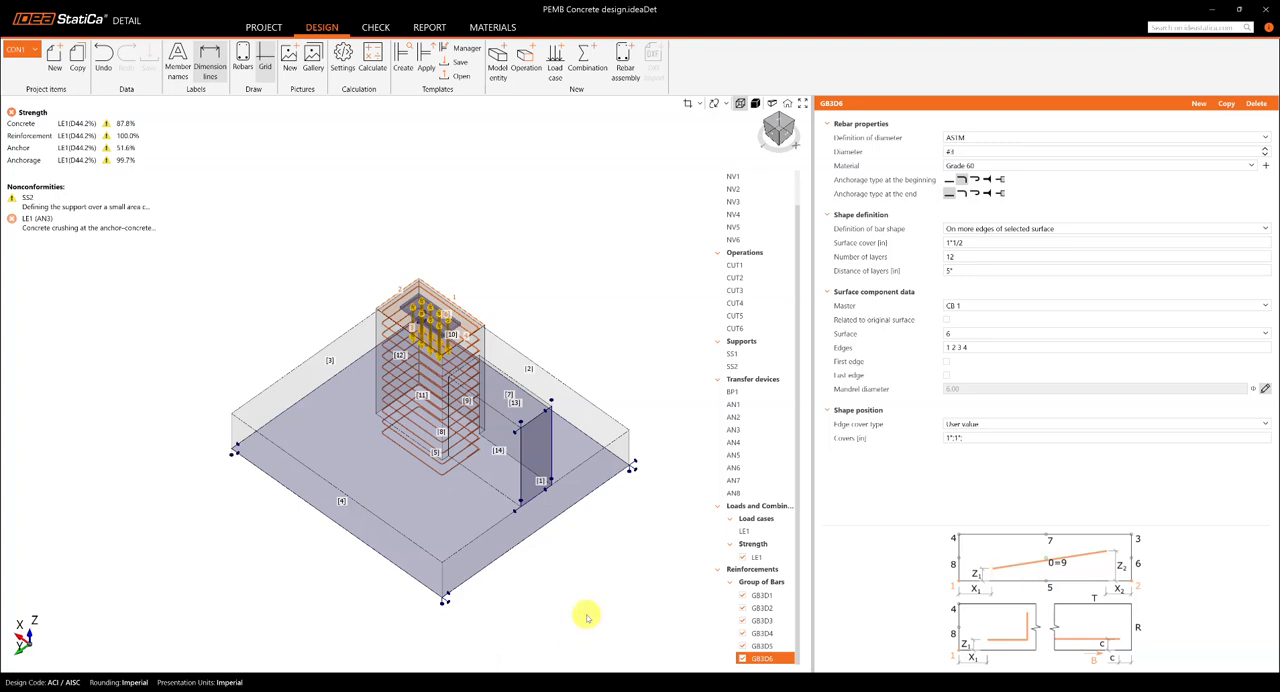
drag(584, 598, 564, 580)
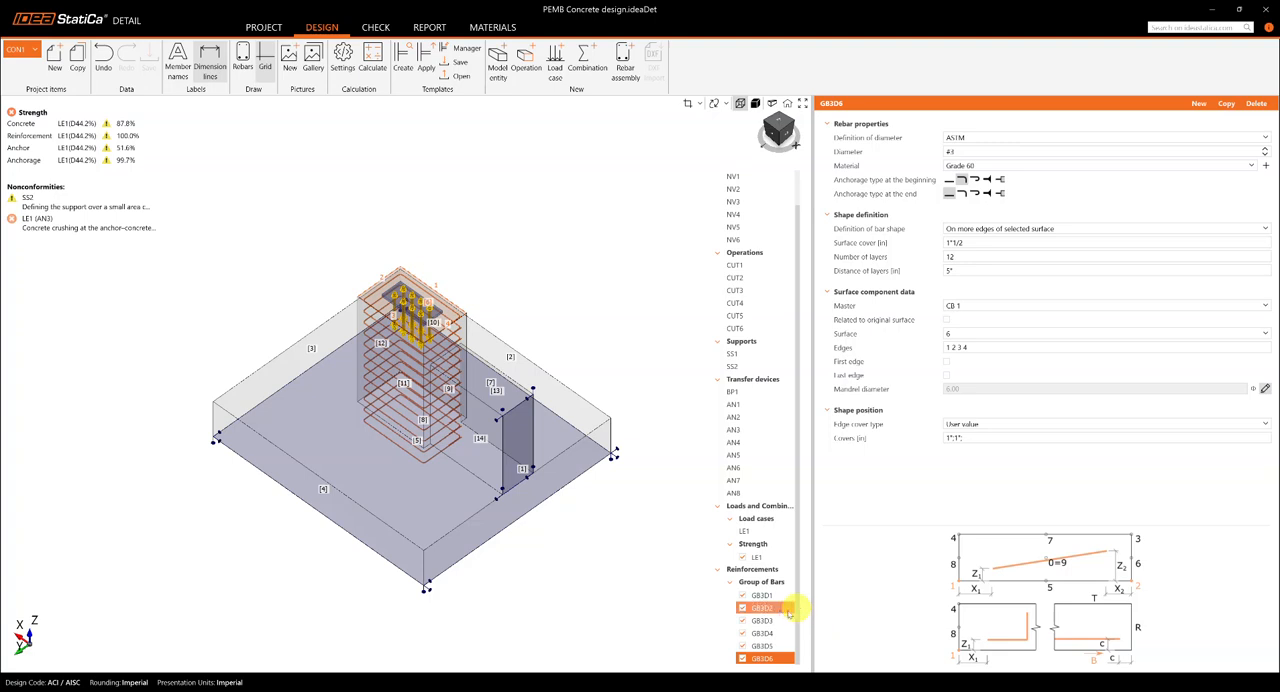
Step: Show the complete reinforcement cage, hide it again, and look once more through bar groups GB3D1, GB3D2 and GB3D3
click(244, 66)
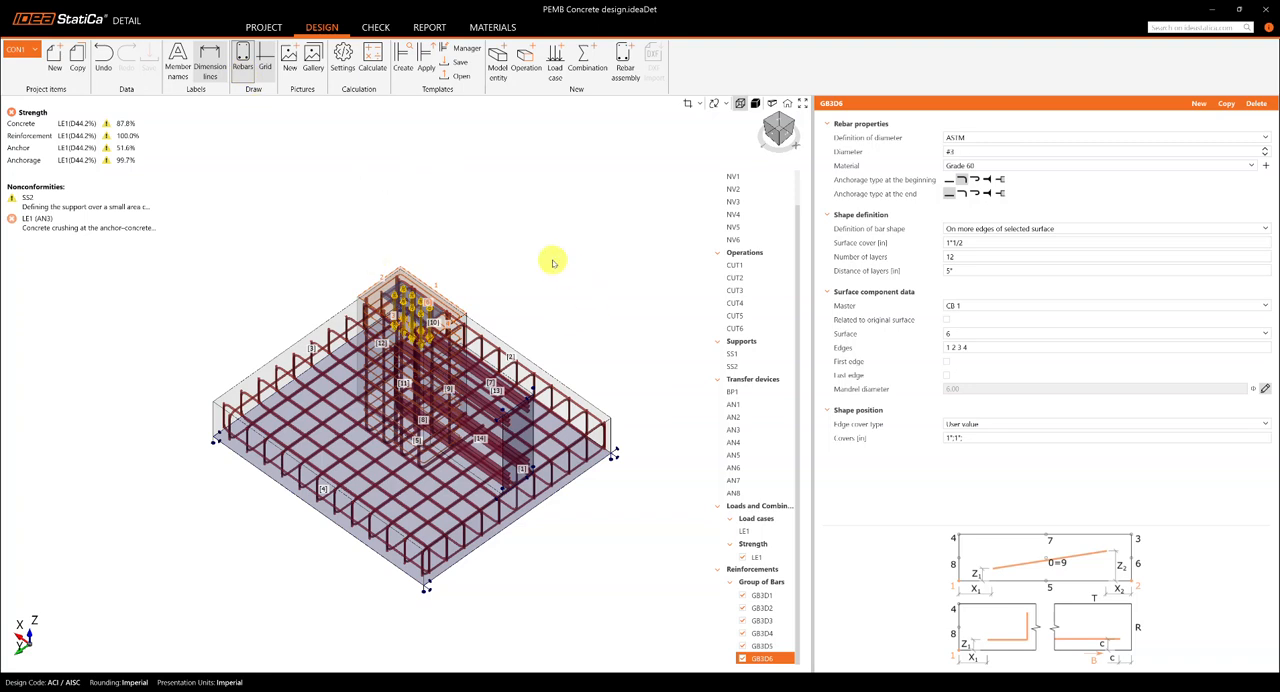
click(243, 66)
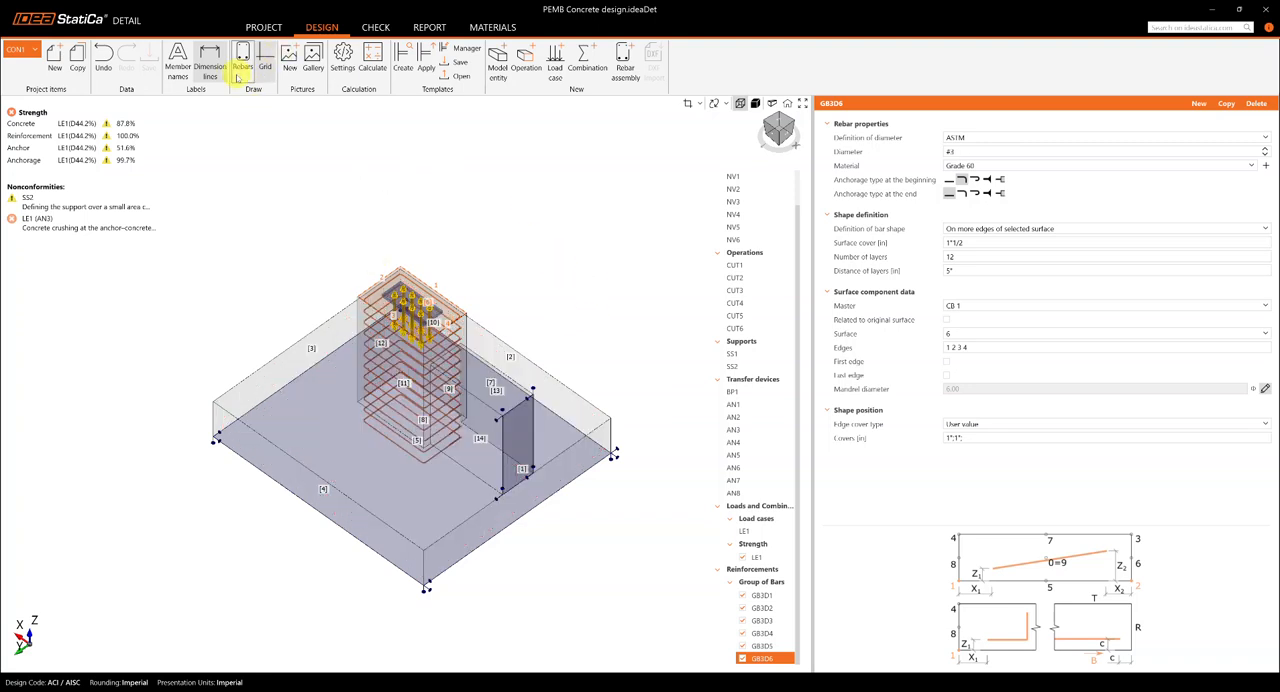
click(764, 596)
click(772, 609)
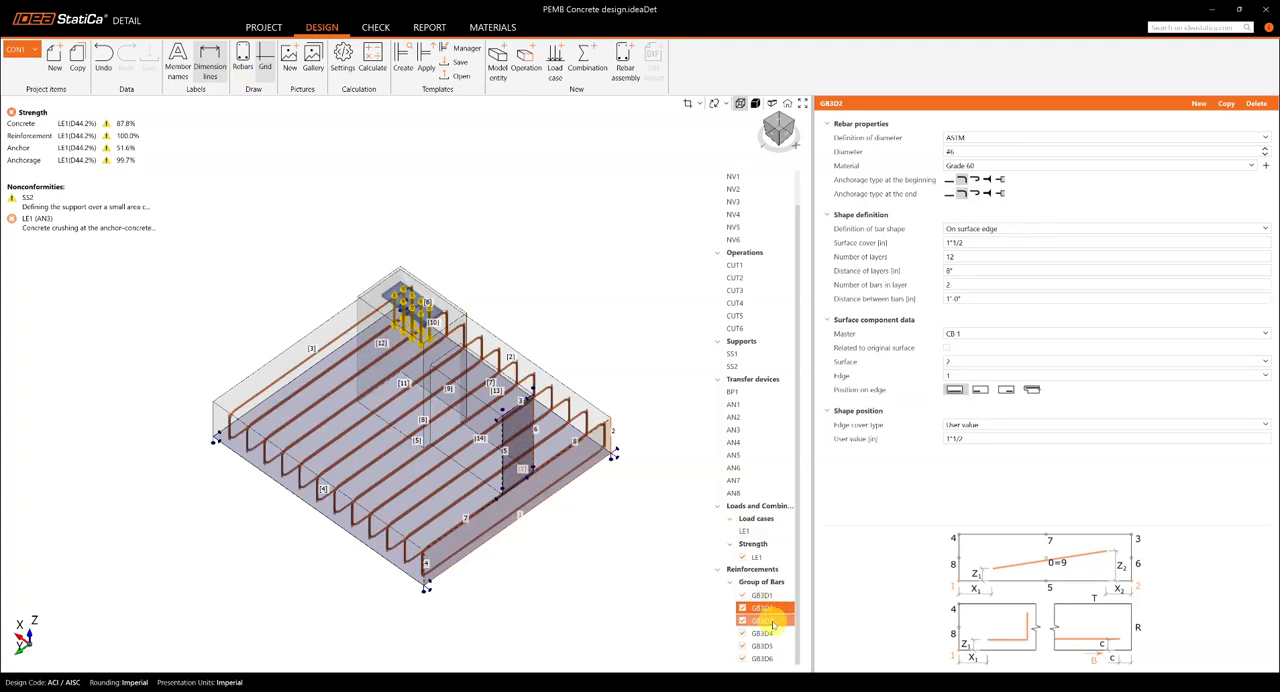
click(772, 623)
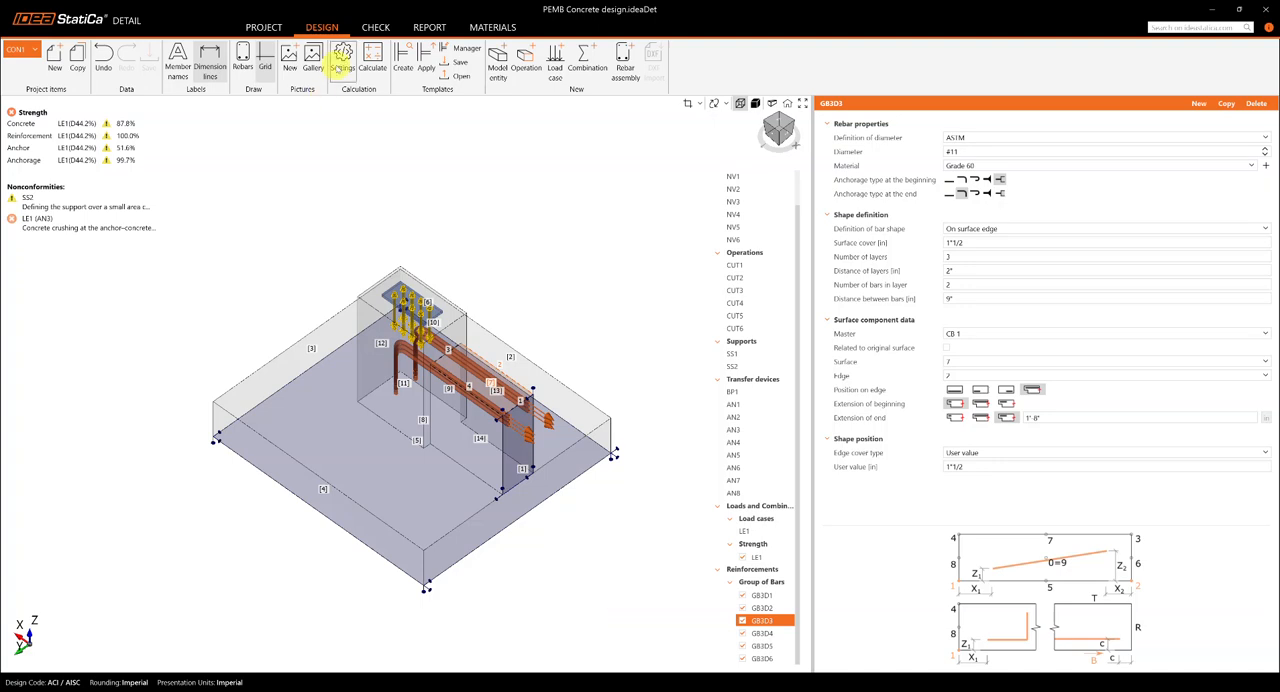
Step: Check the default mesh size multiplier in the solver's mesh settings and close the project settings without saving changes
click(342, 60)
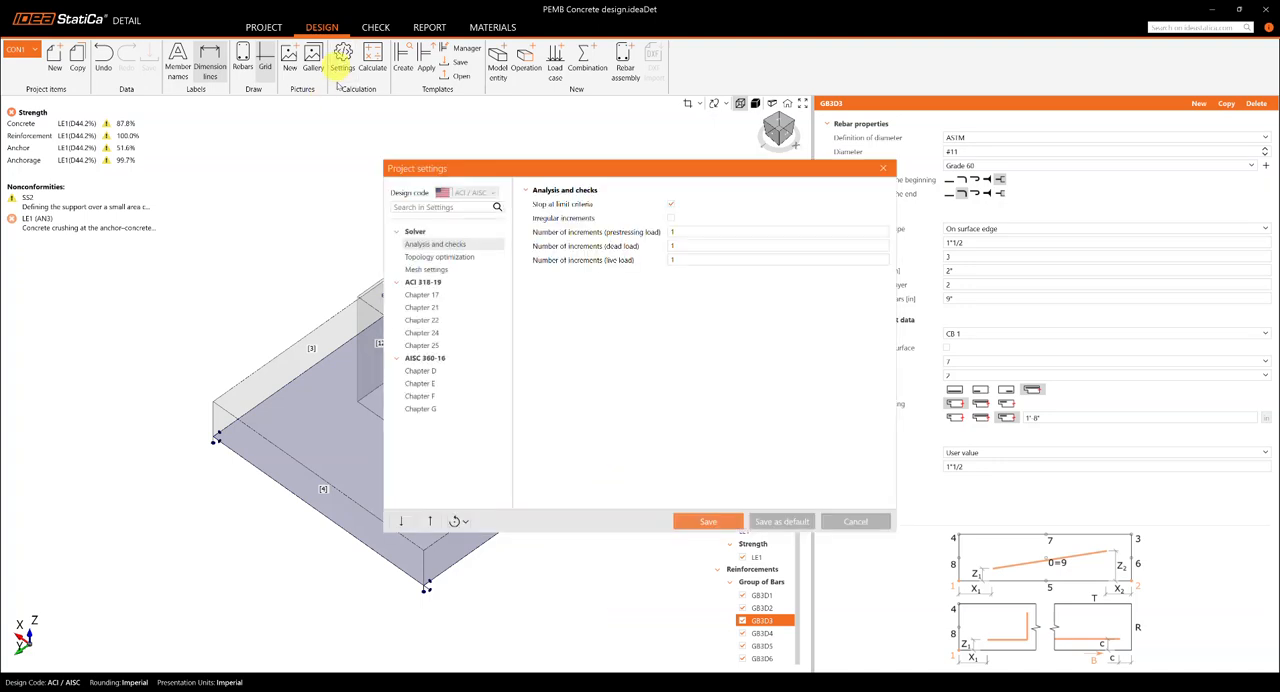
click(459, 270)
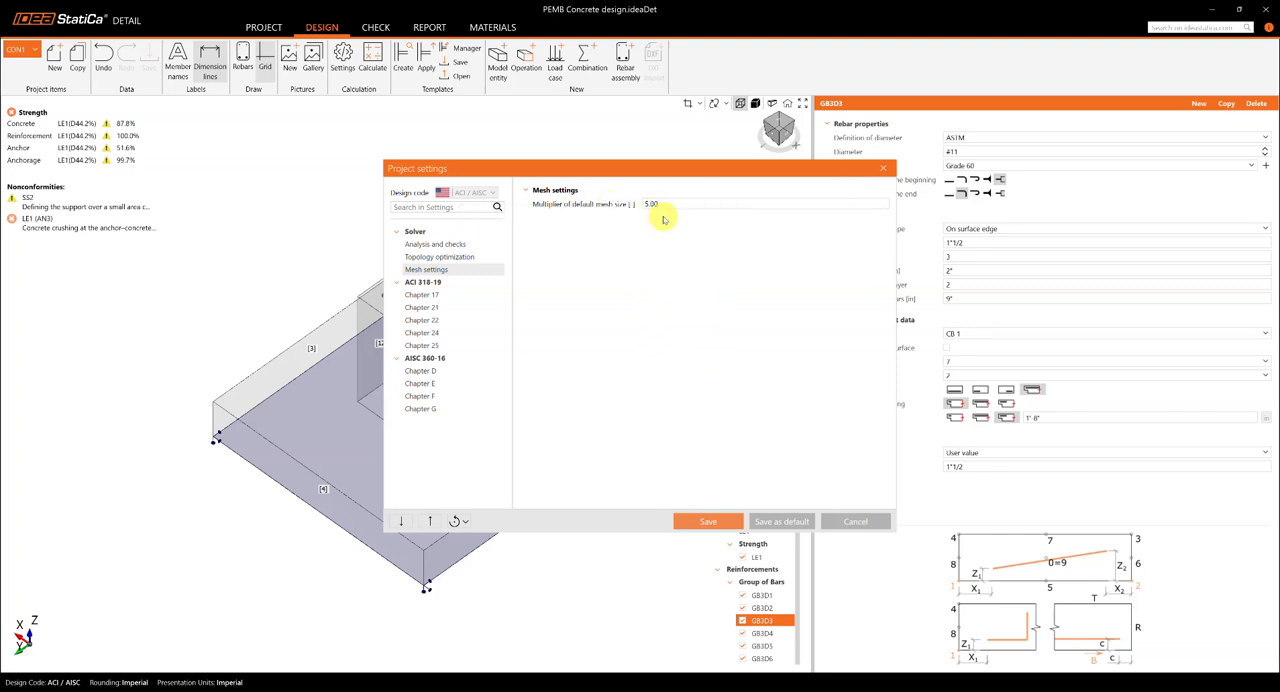
click(882, 168)
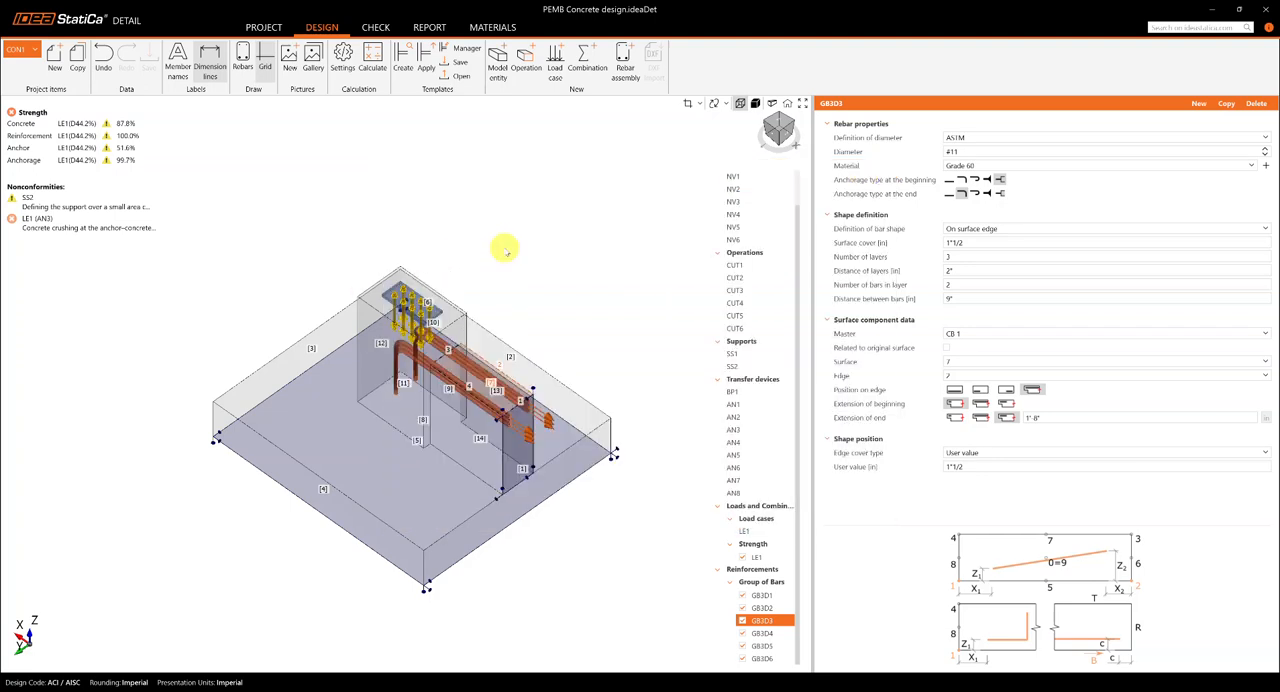
drag(505, 257, 485, 253)
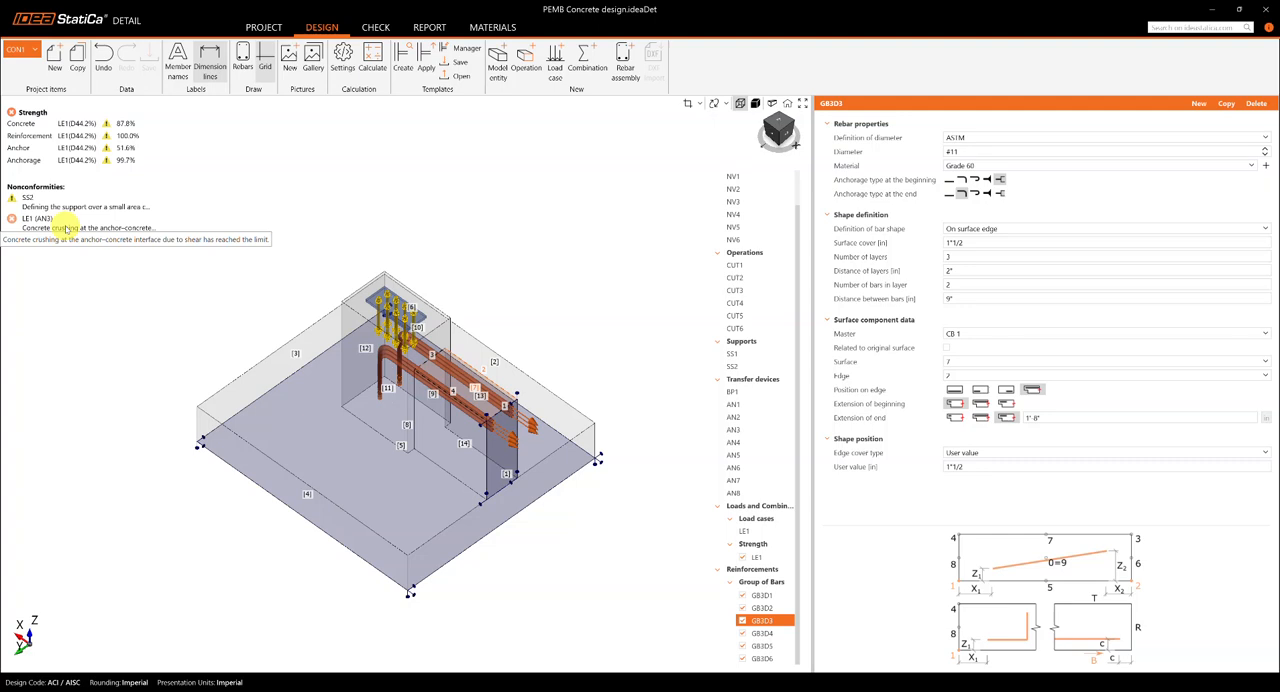
Step: Display the foundation's deformation results on the deformed shape and inspect them in a side elevation
click(375, 27)
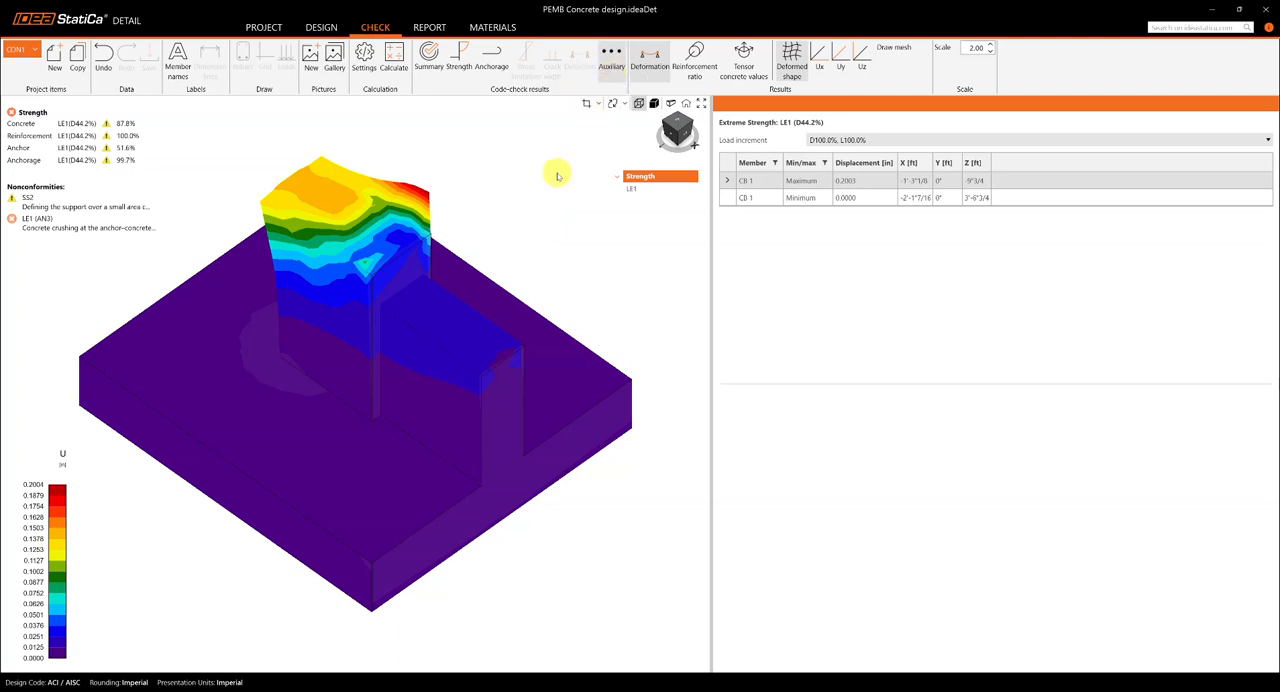
click(609, 60)
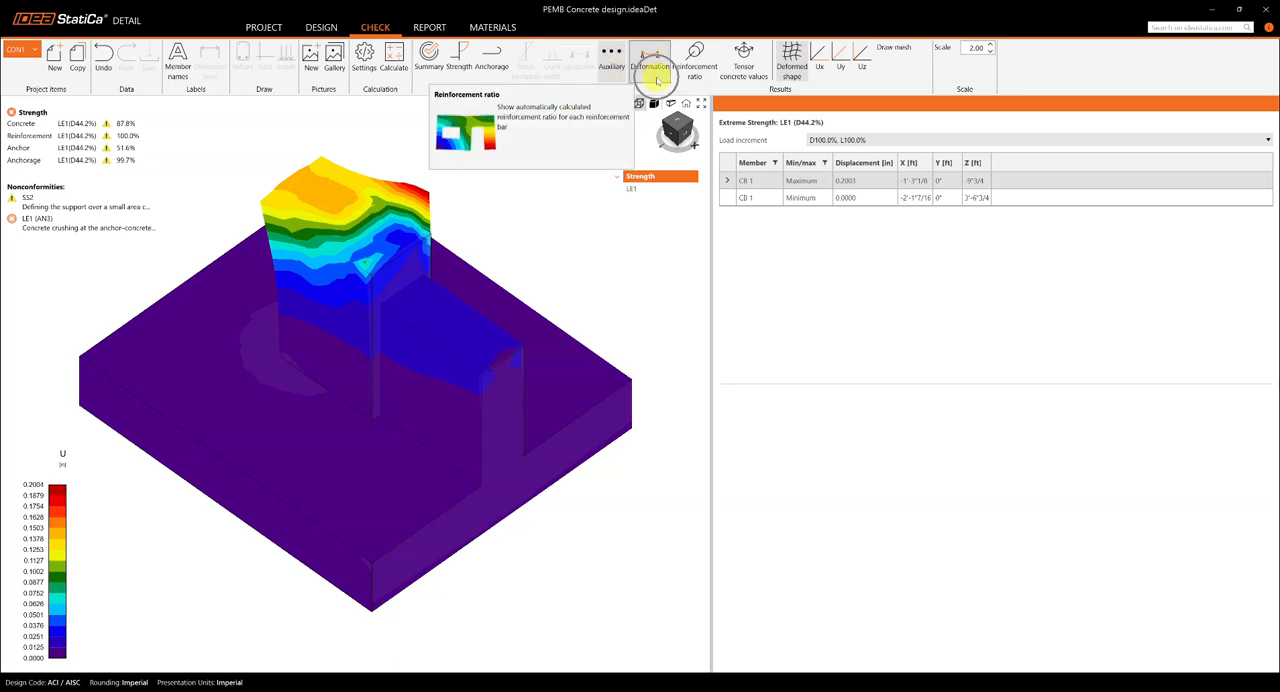
drag(547, 232, 544, 254)
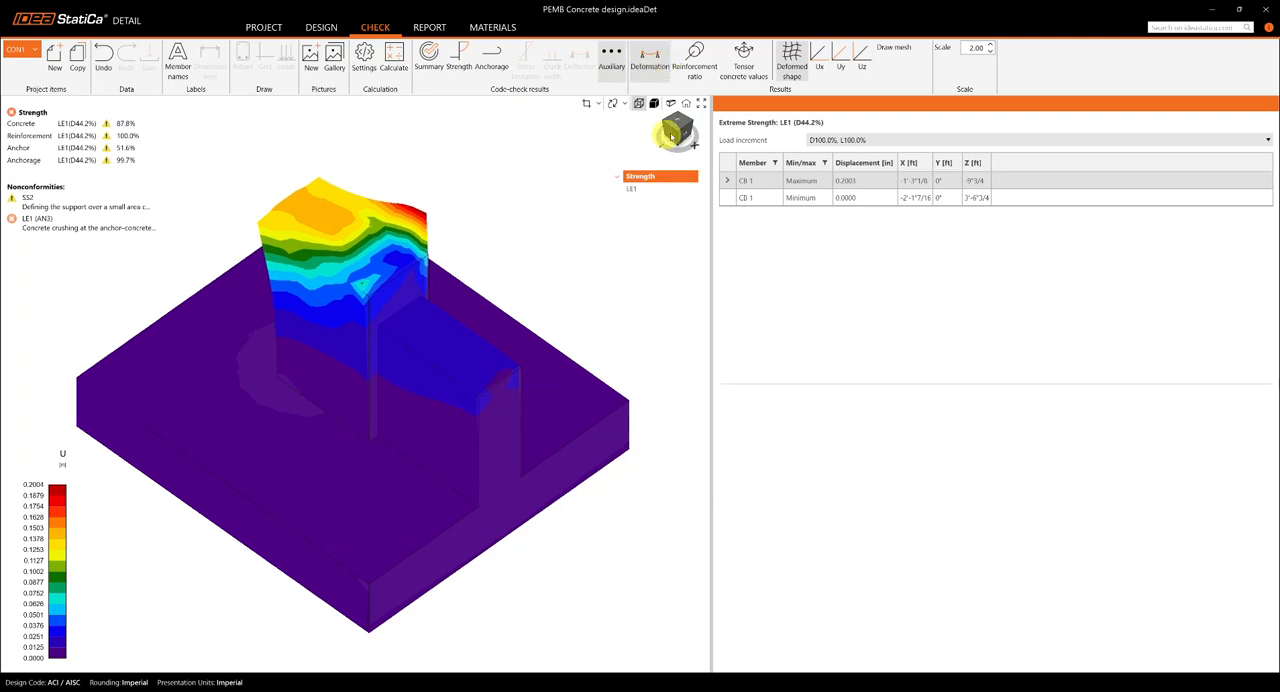
click(672, 137)
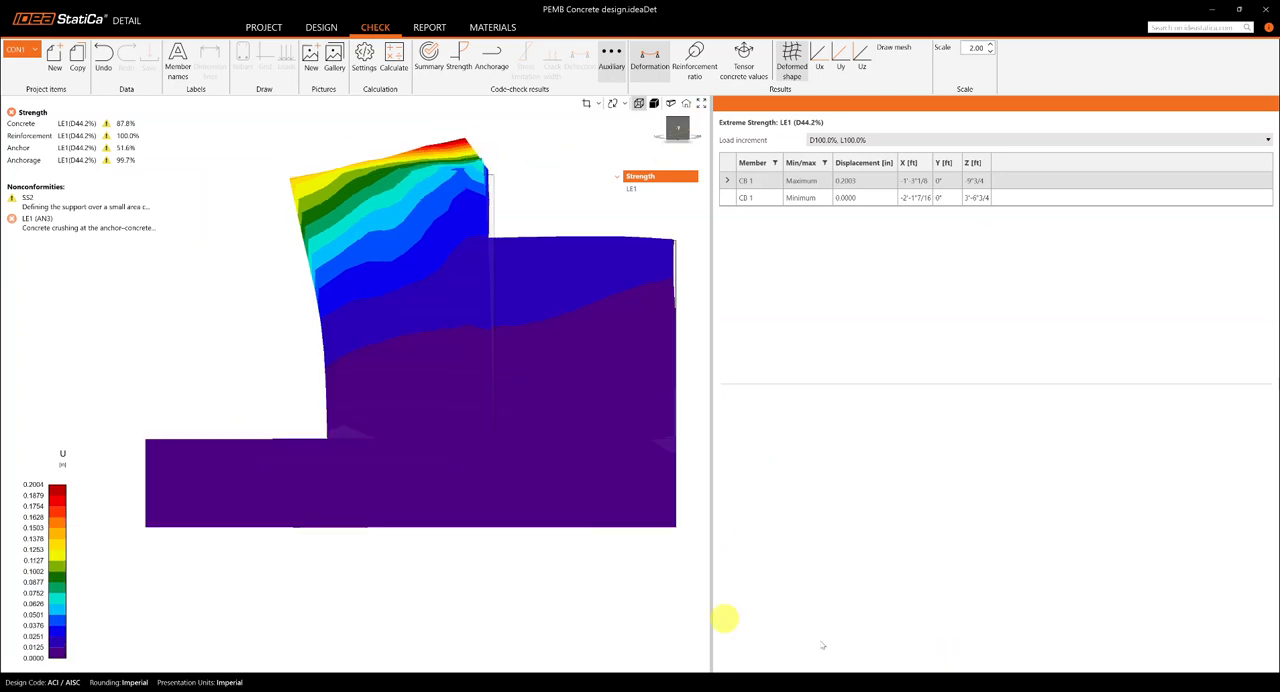
Step: Switch to the PEMB BASE PLATE.ideaCon connection project and review the forces of load effect LE1
mouse_move(783, 690)
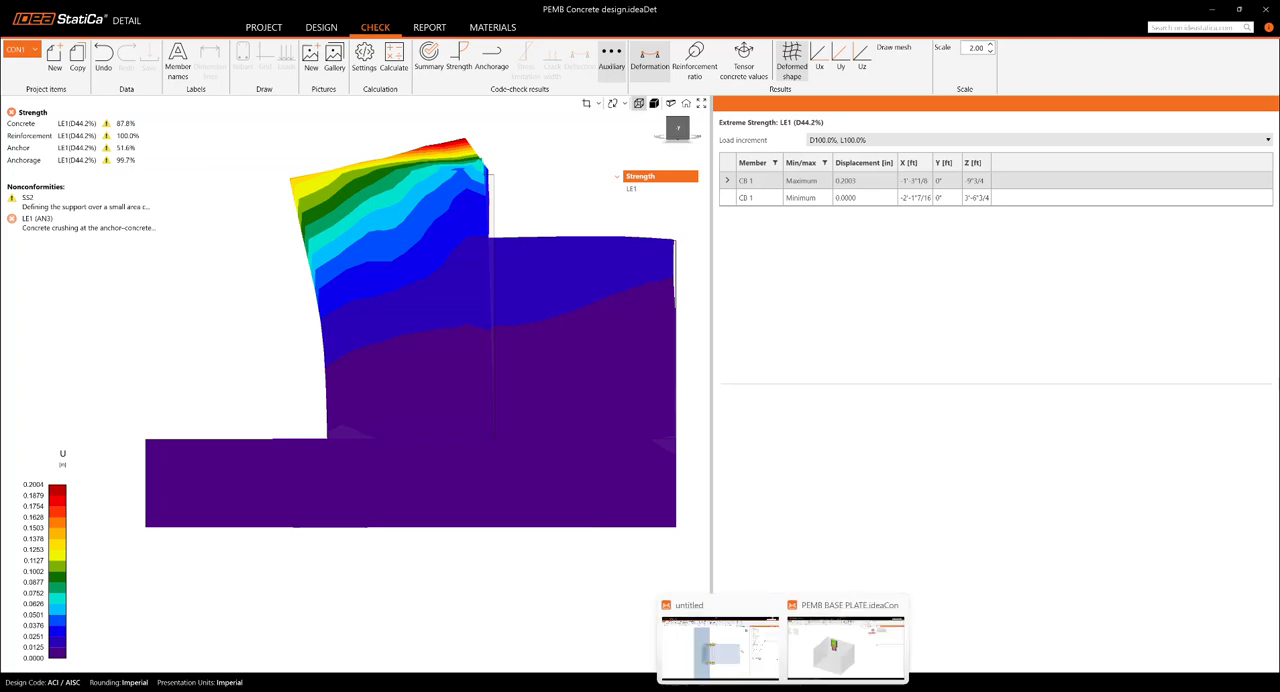
click(845, 648)
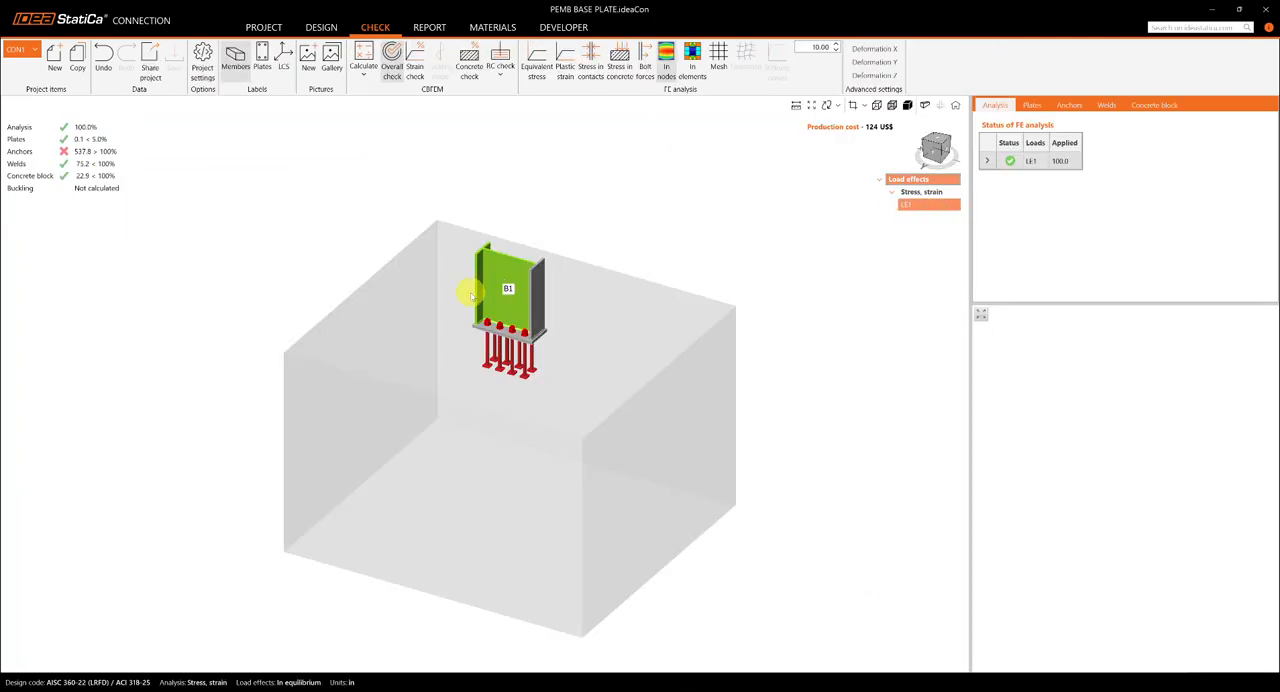
click(310, 33)
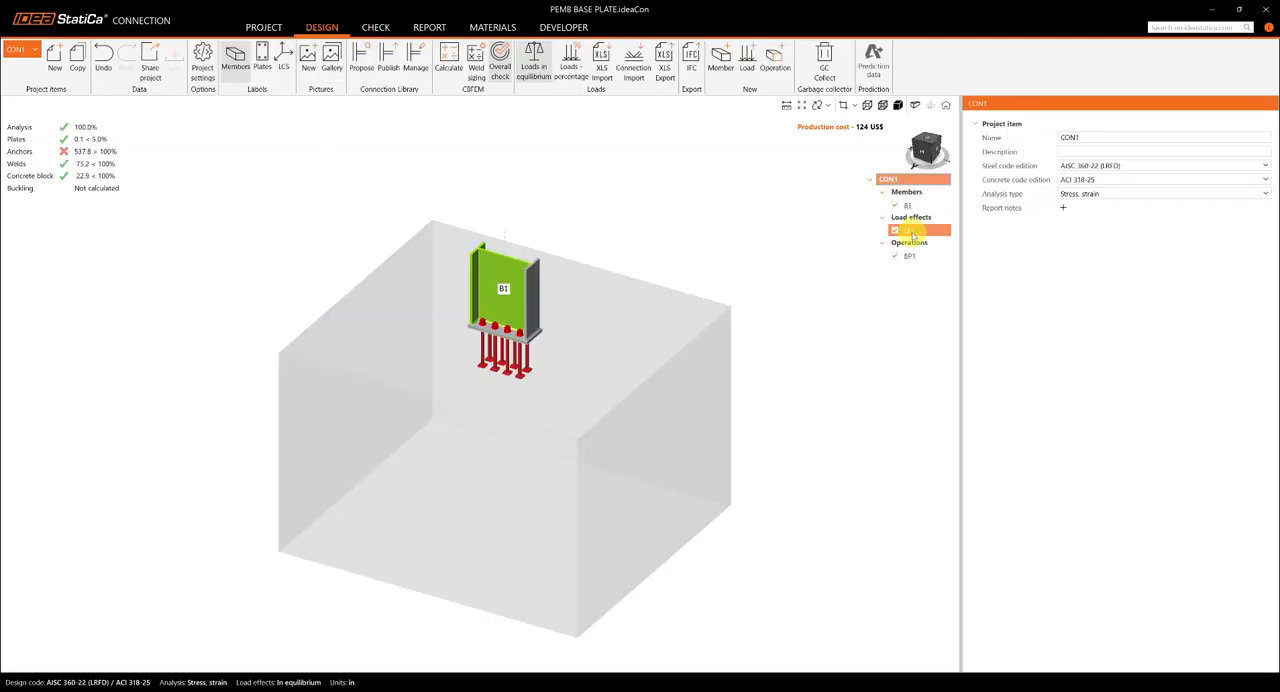
click(912, 232)
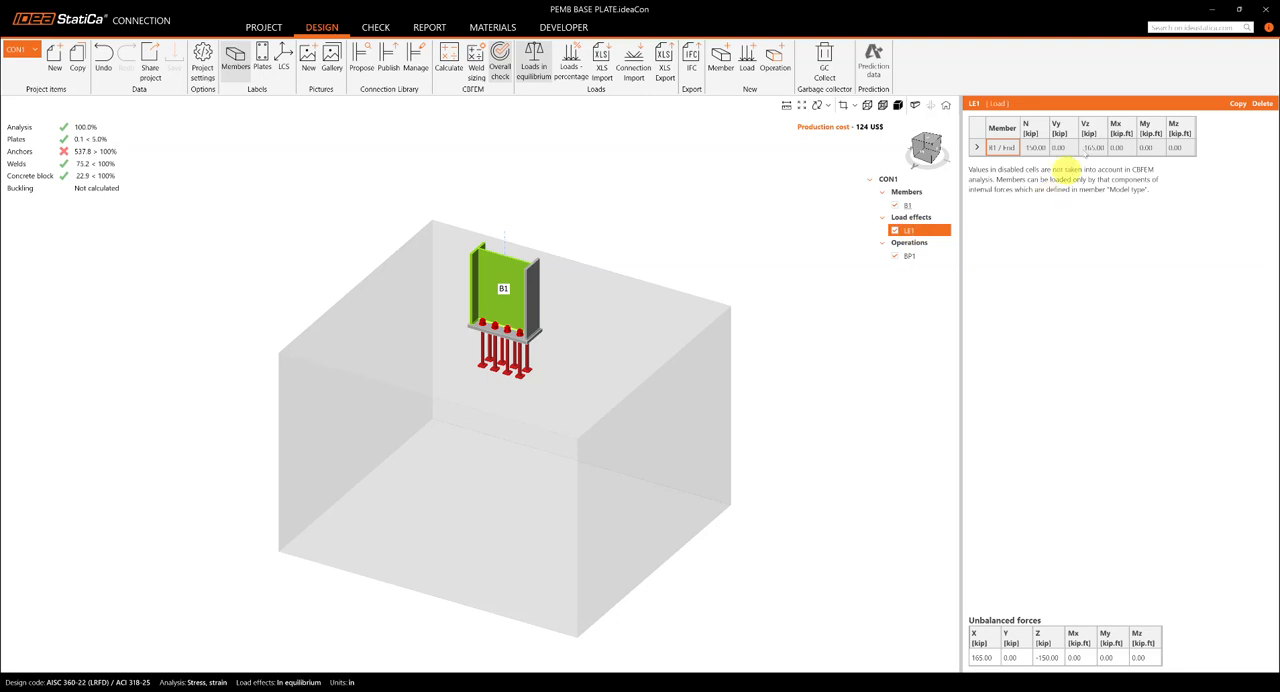
Step: Display the connection's equivalent stress results on the deformed shape with the finite element mesh shown
click(377, 27)
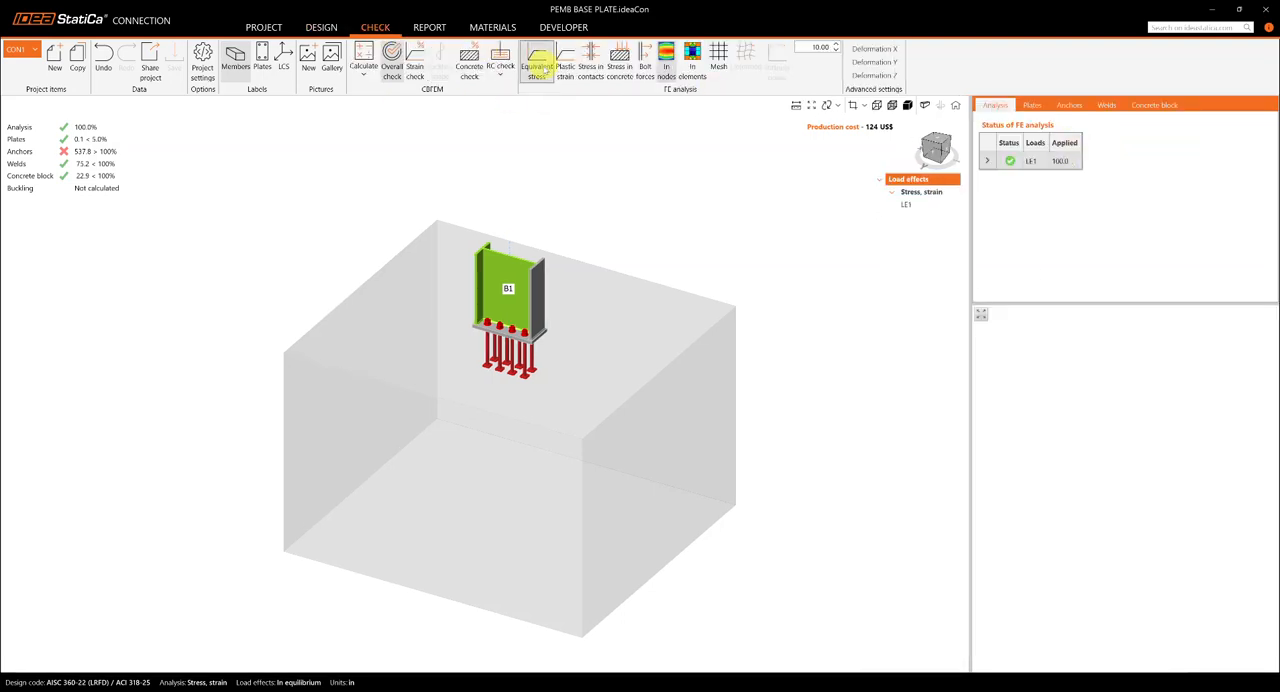
click(531, 55)
click(745, 66)
click(749, 72)
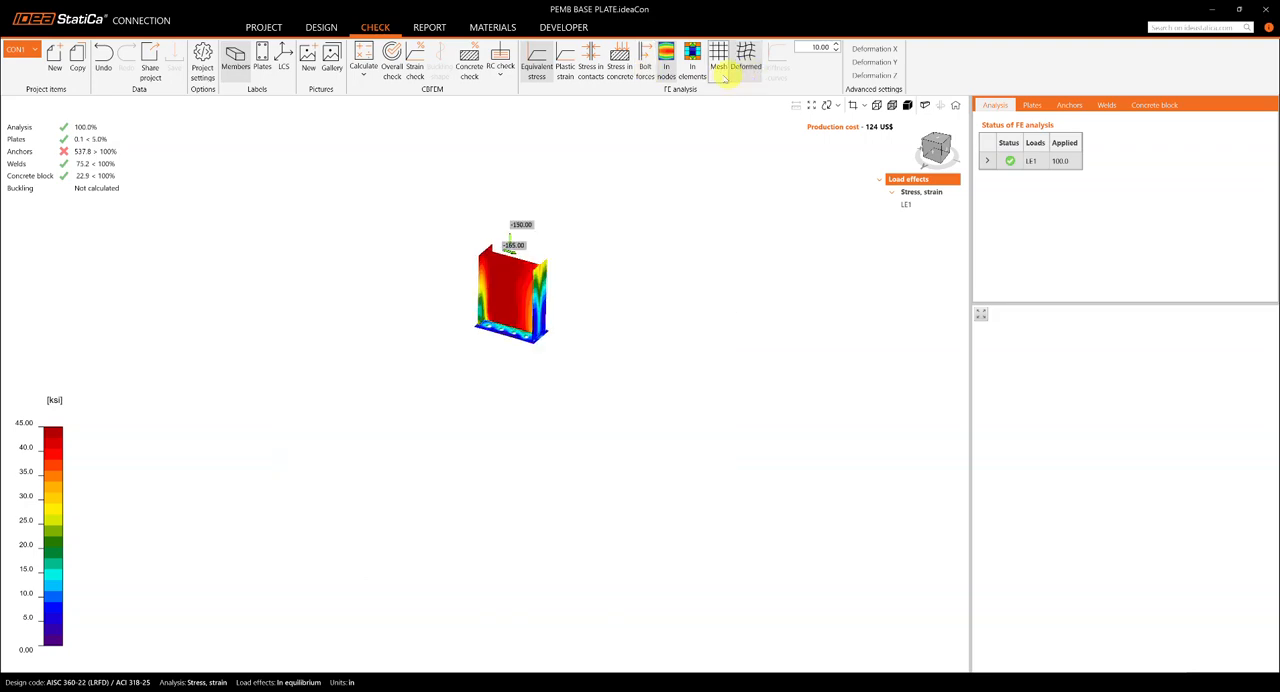
click(720, 72)
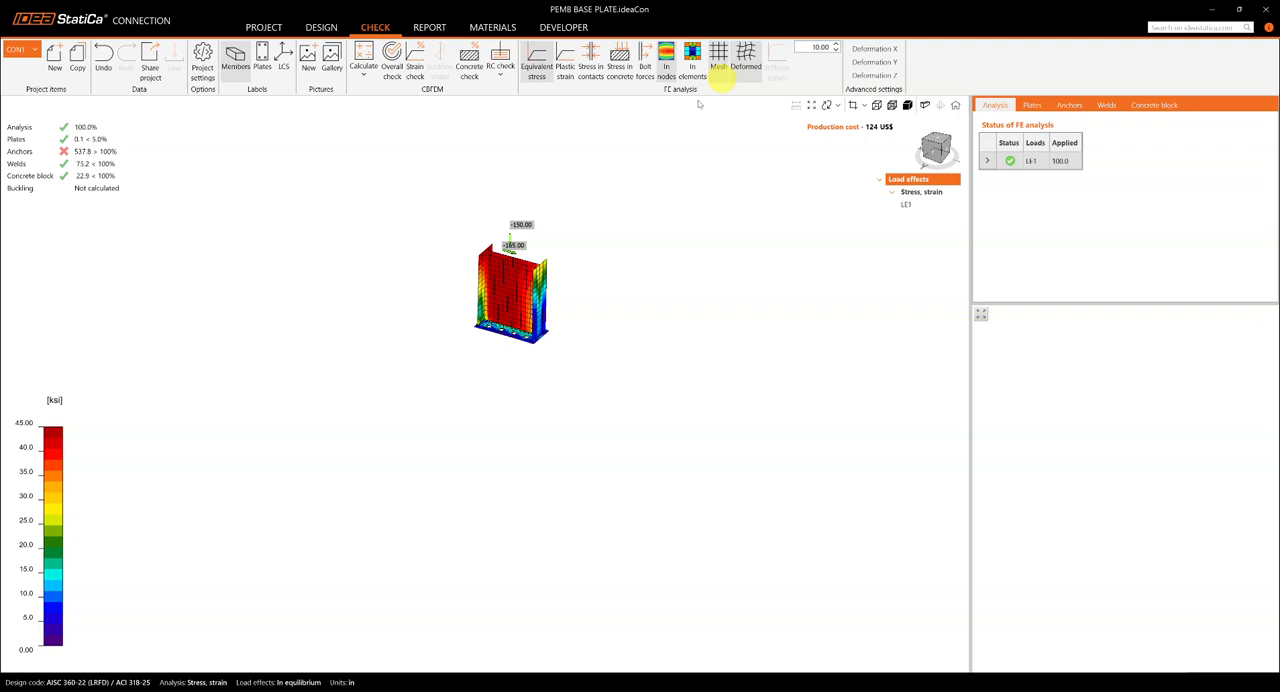
Step: Return to the concrete detail project and examine its summary stress flow and reinforcement results in side and isometric views
click(1215, 15)
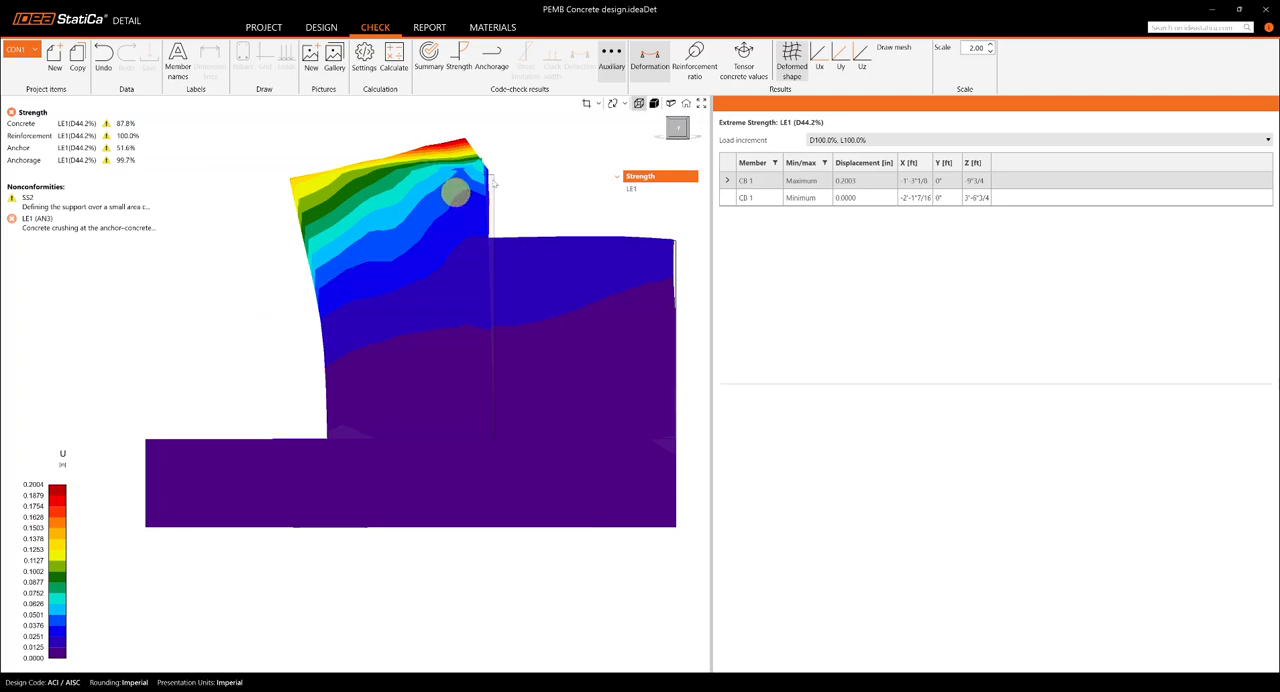
click(432, 58)
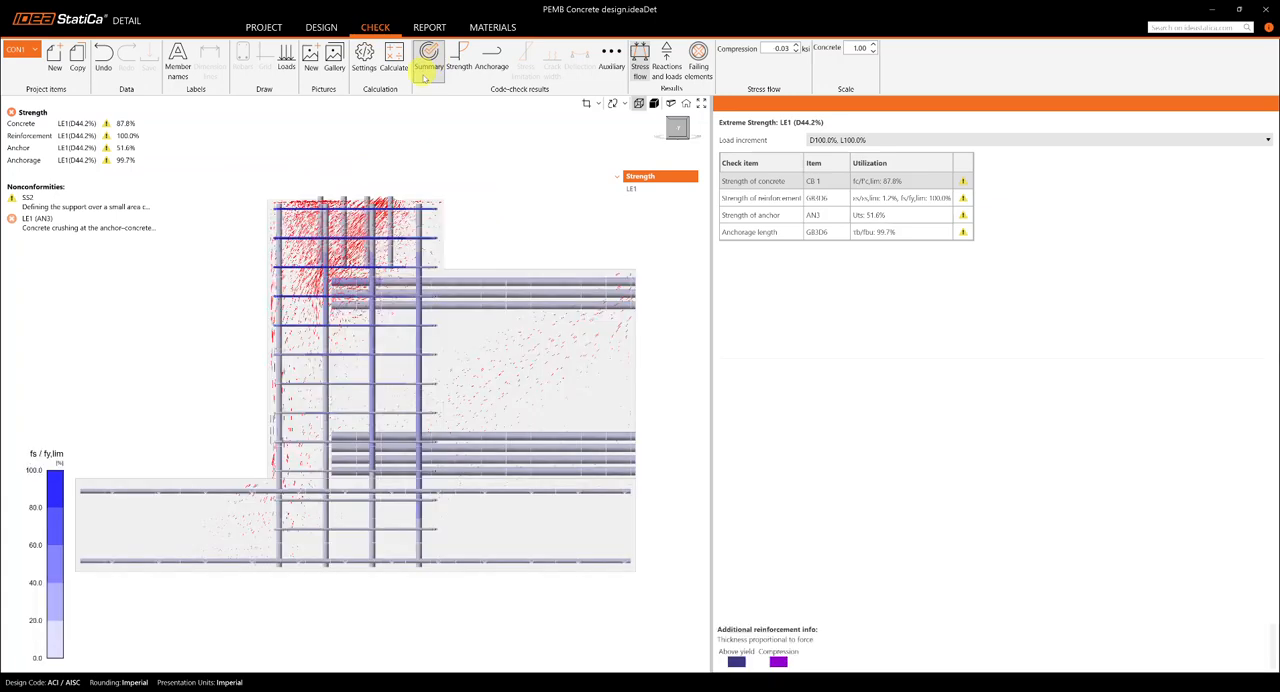
scroll(505, 200, down, 1)
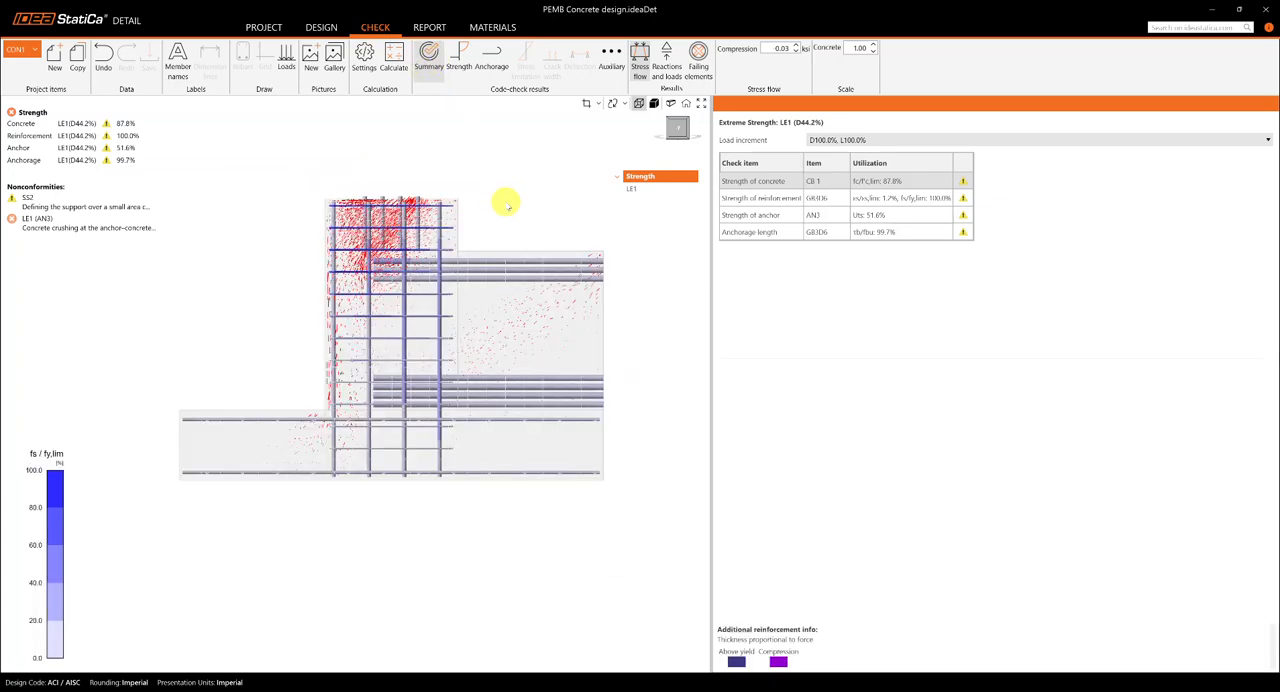
drag(503, 209, 497, 229)
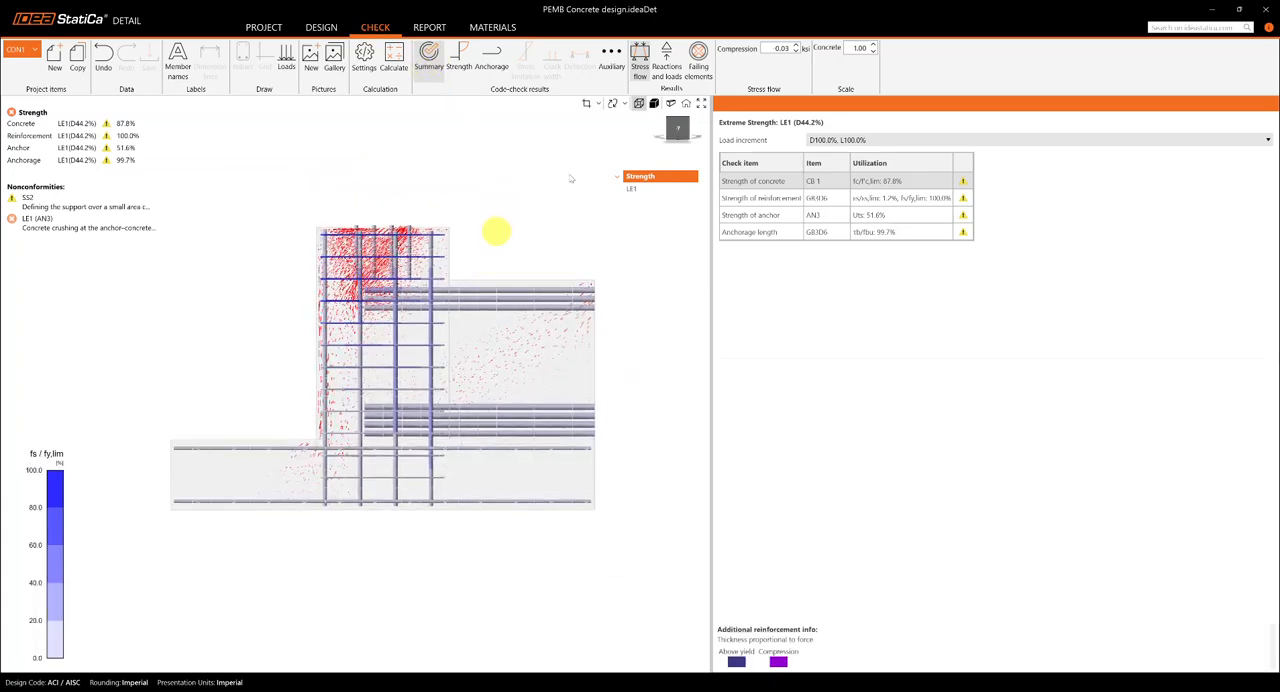
click(688, 122)
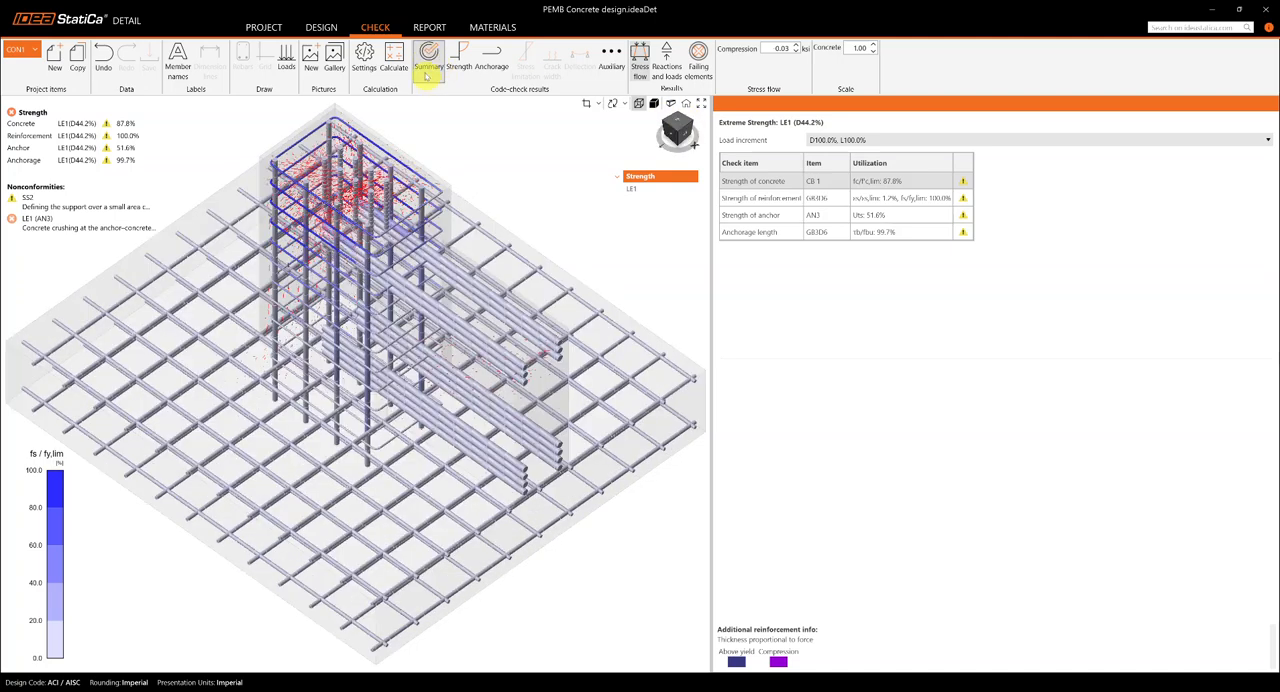
click(429, 75)
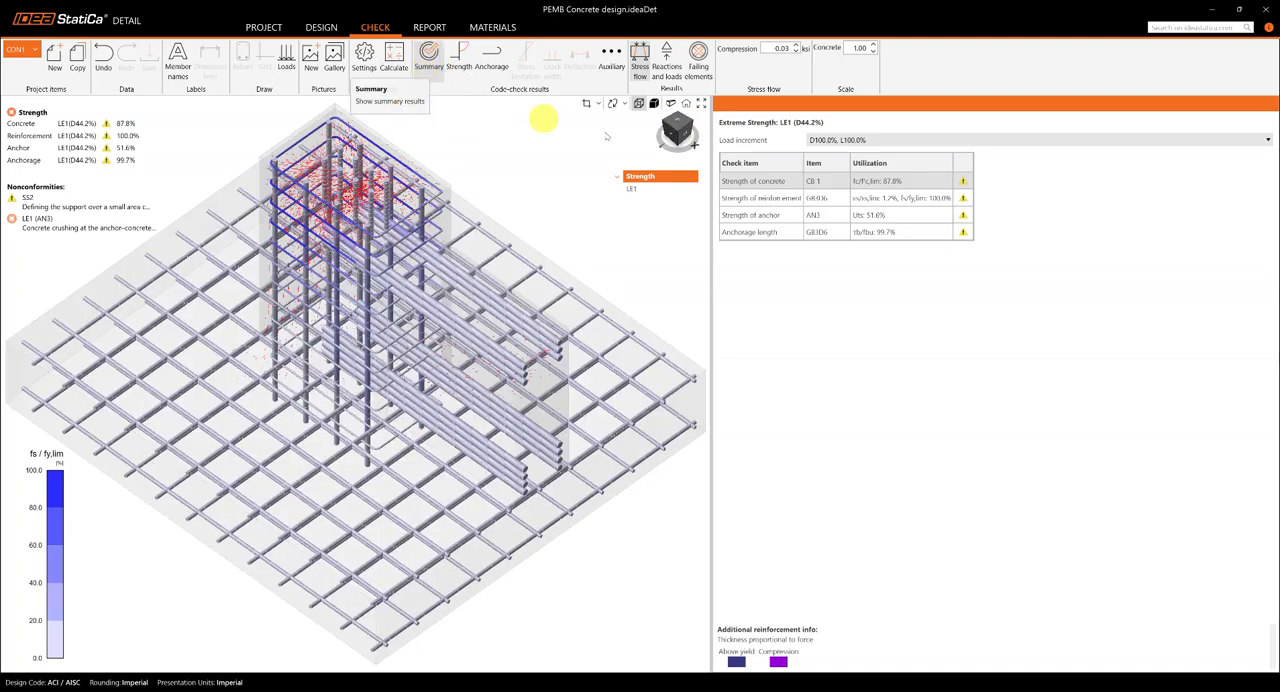
click(676, 131)
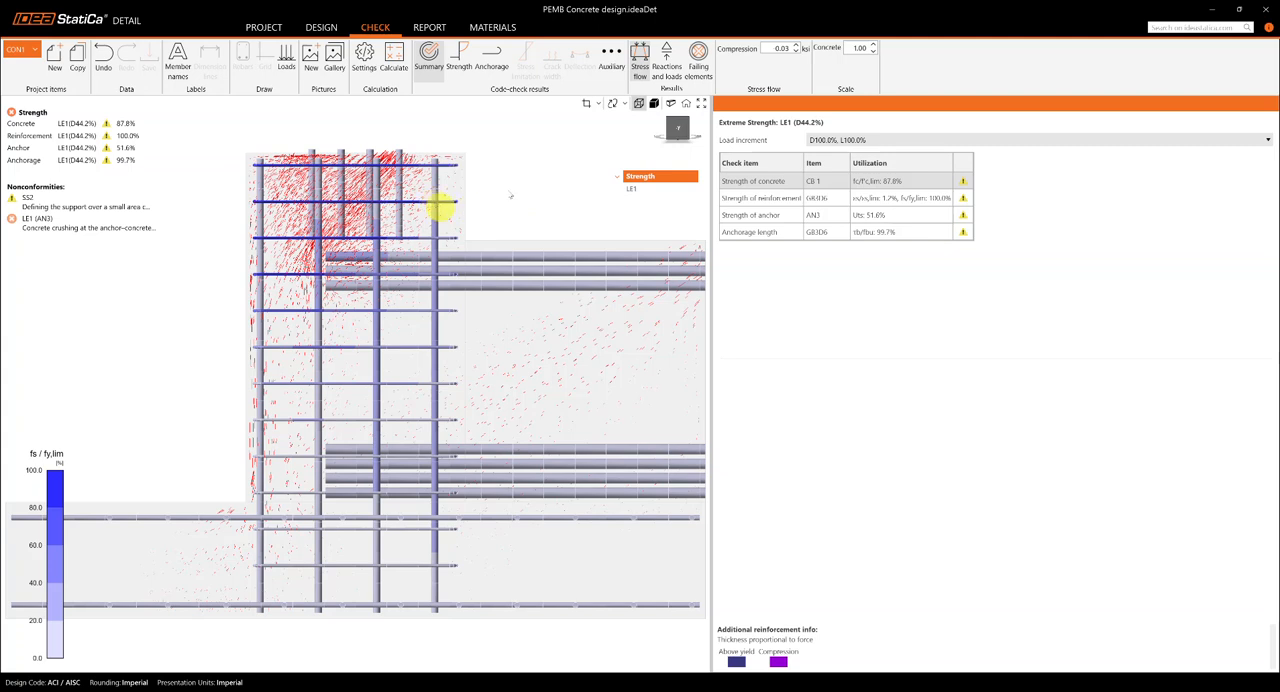
scroll(509, 192, down, 2)
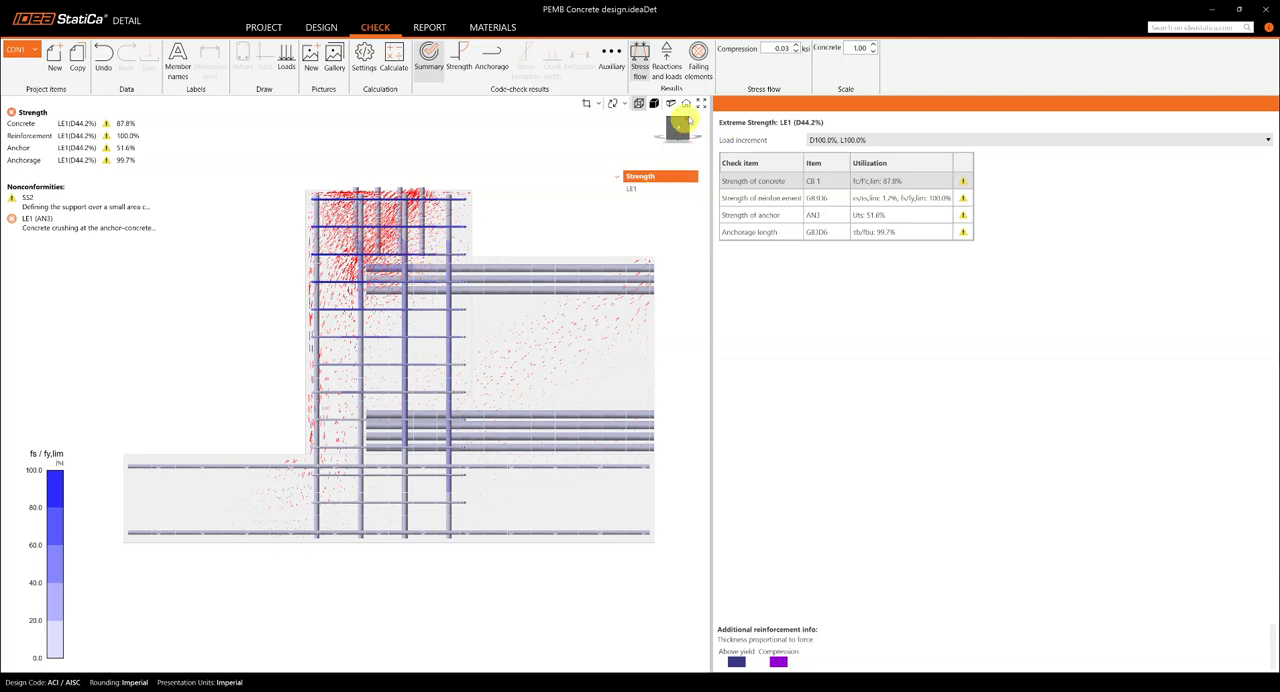
Step: Show the failing elements of the foundation and inspect them in an isometric view
click(698, 58)
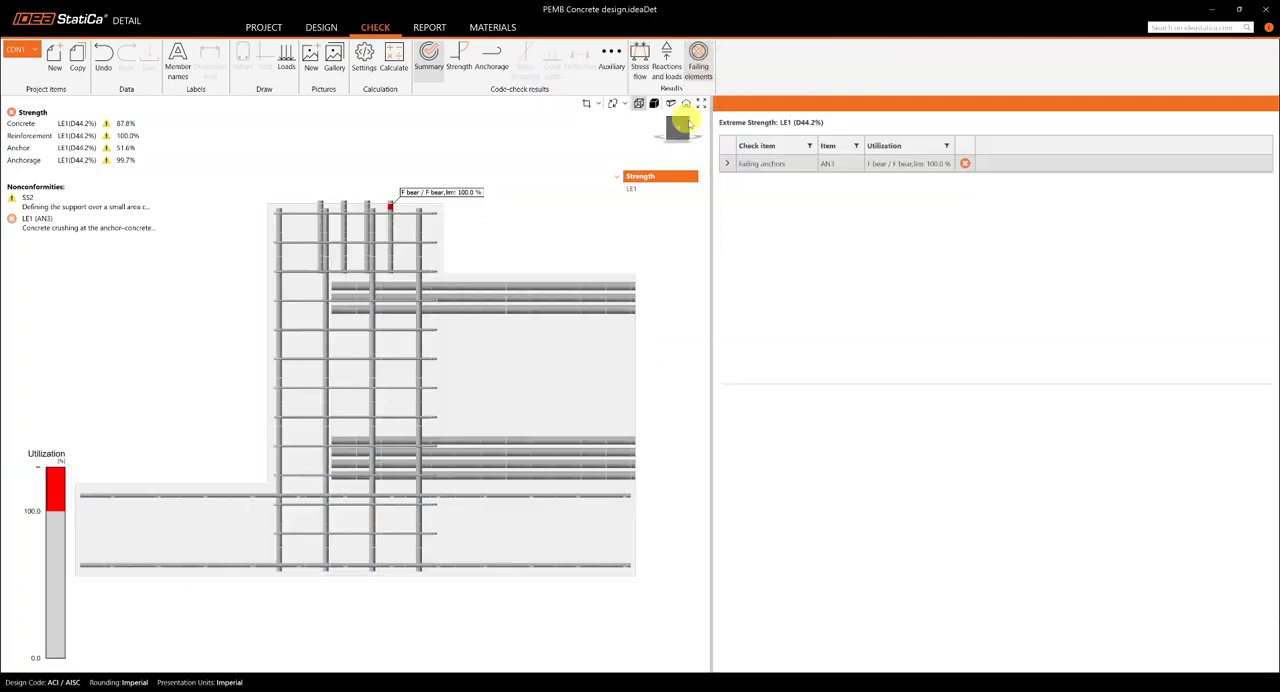
click(684, 122)
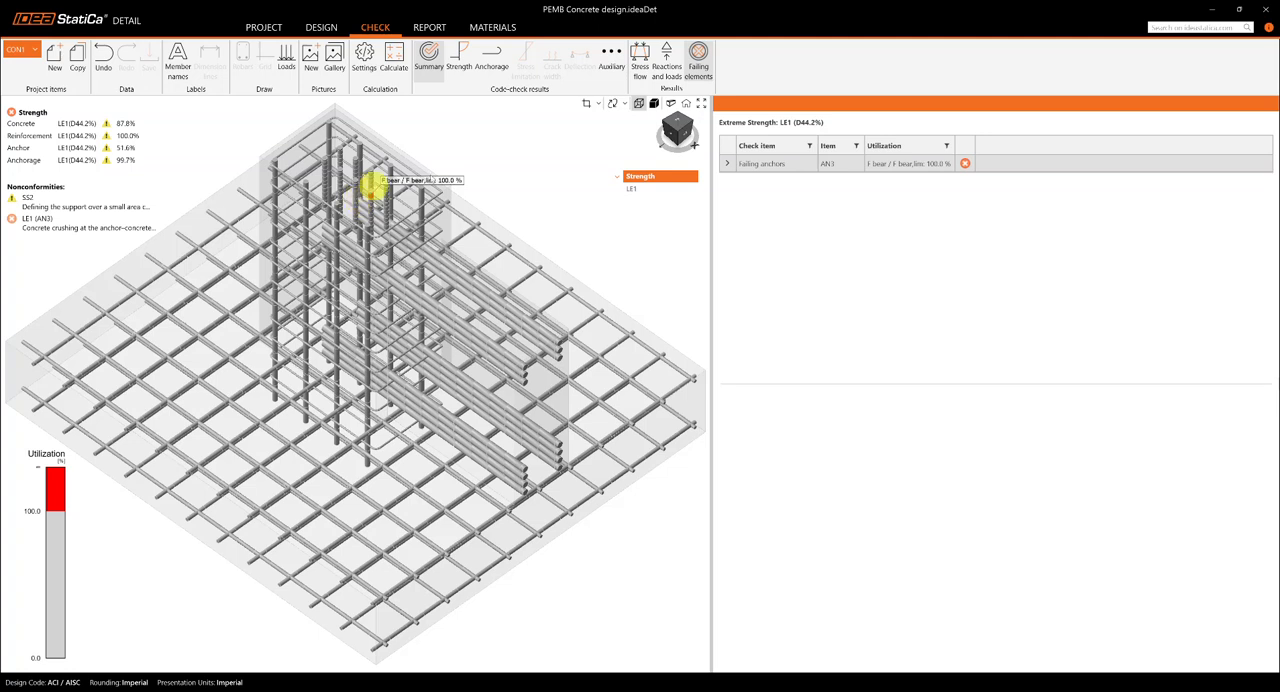
drag(530, 150, 531, 190)
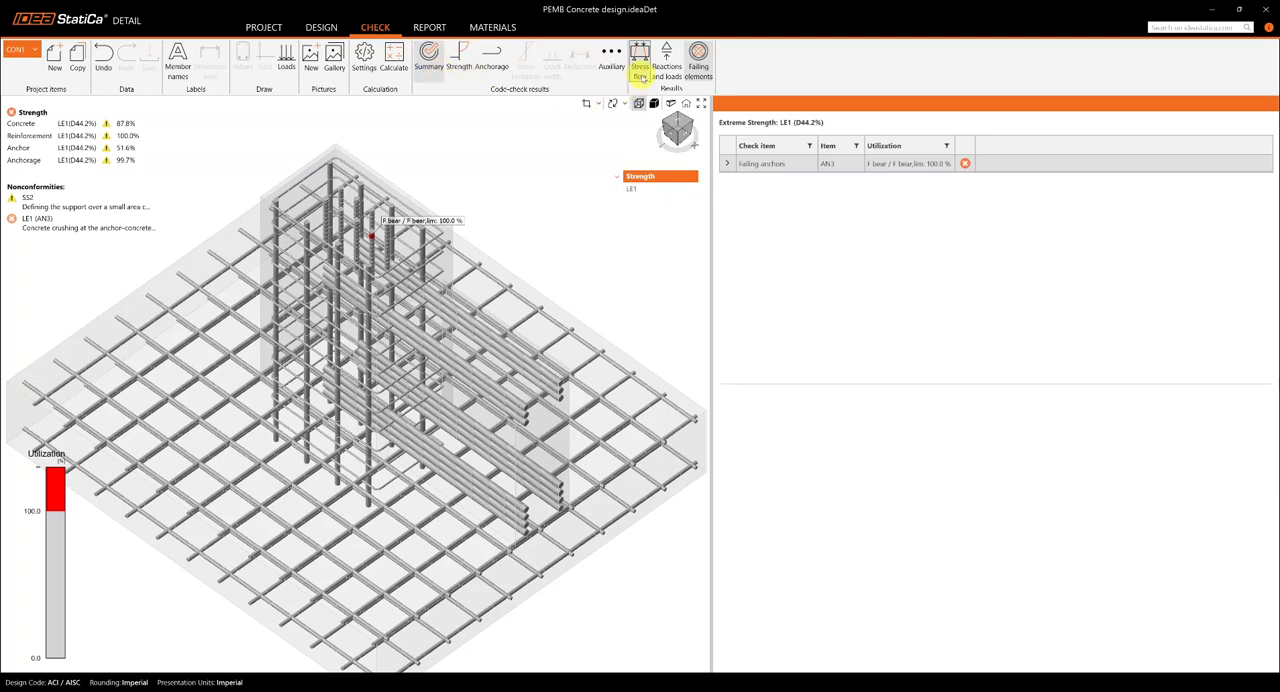
Step: Display the concrete strength check results and examine the fc,eq/f'c,lim utilization over the whole foundation
click(641, 64)
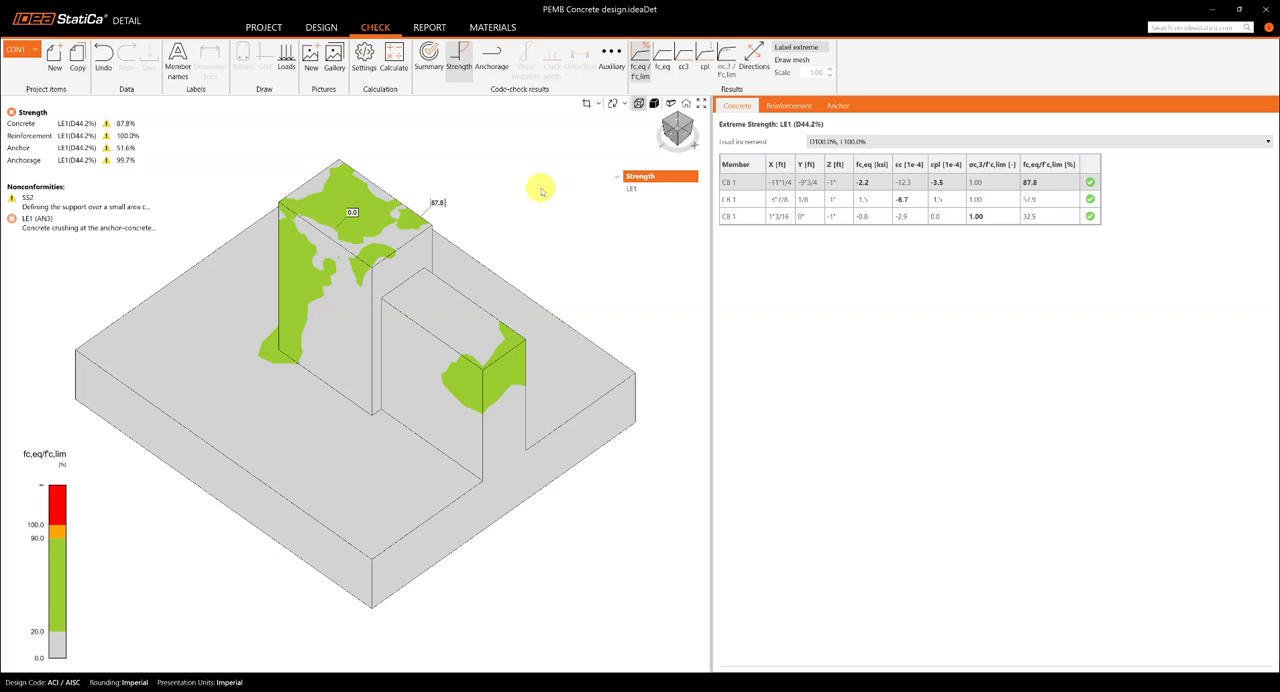
scroll(540, 190, down, 2)
scroll(543, 204, up, 2)
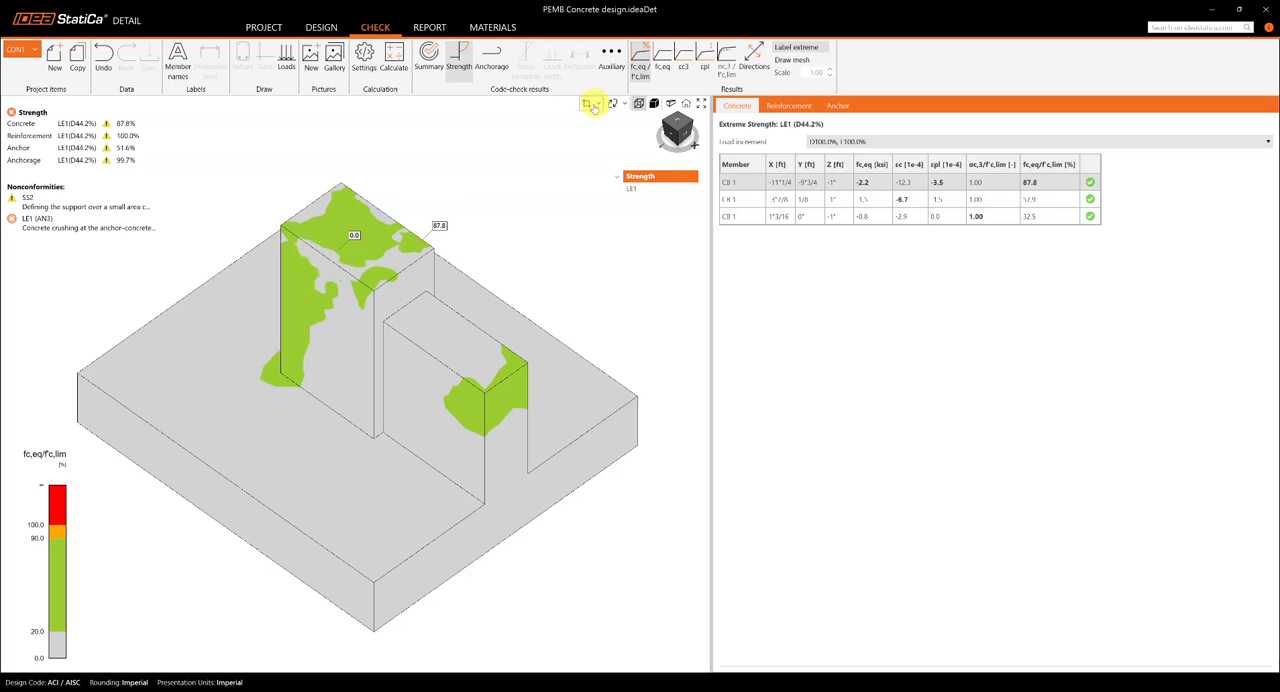
Step: Add a new results section and orient its plane vertically, perpendicular to the beam extending from the pedestal
click(588, 106)
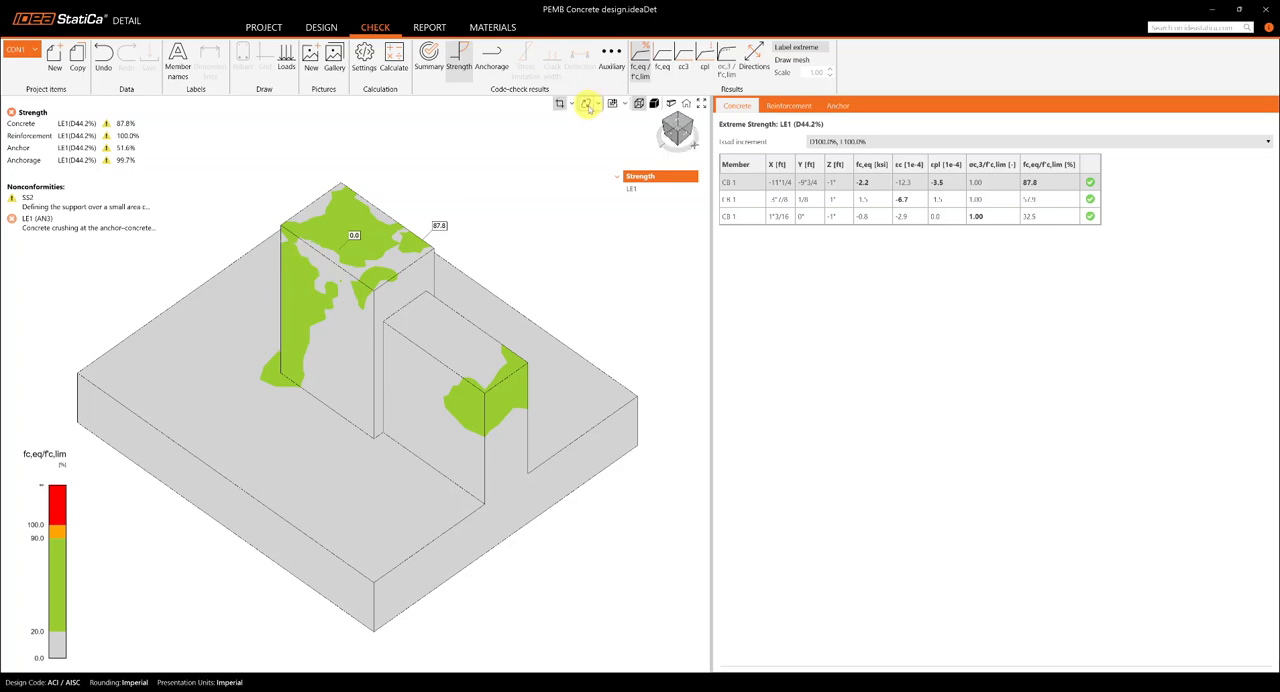
click(571, 104)
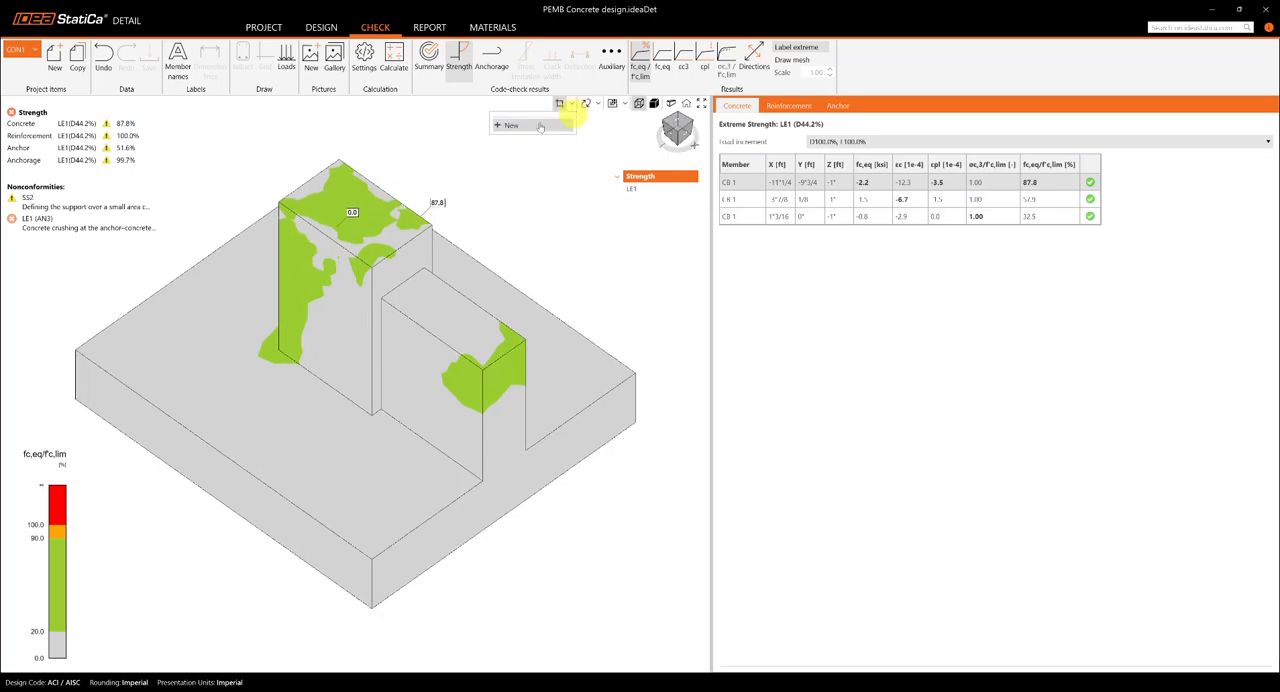
click(506, 127)
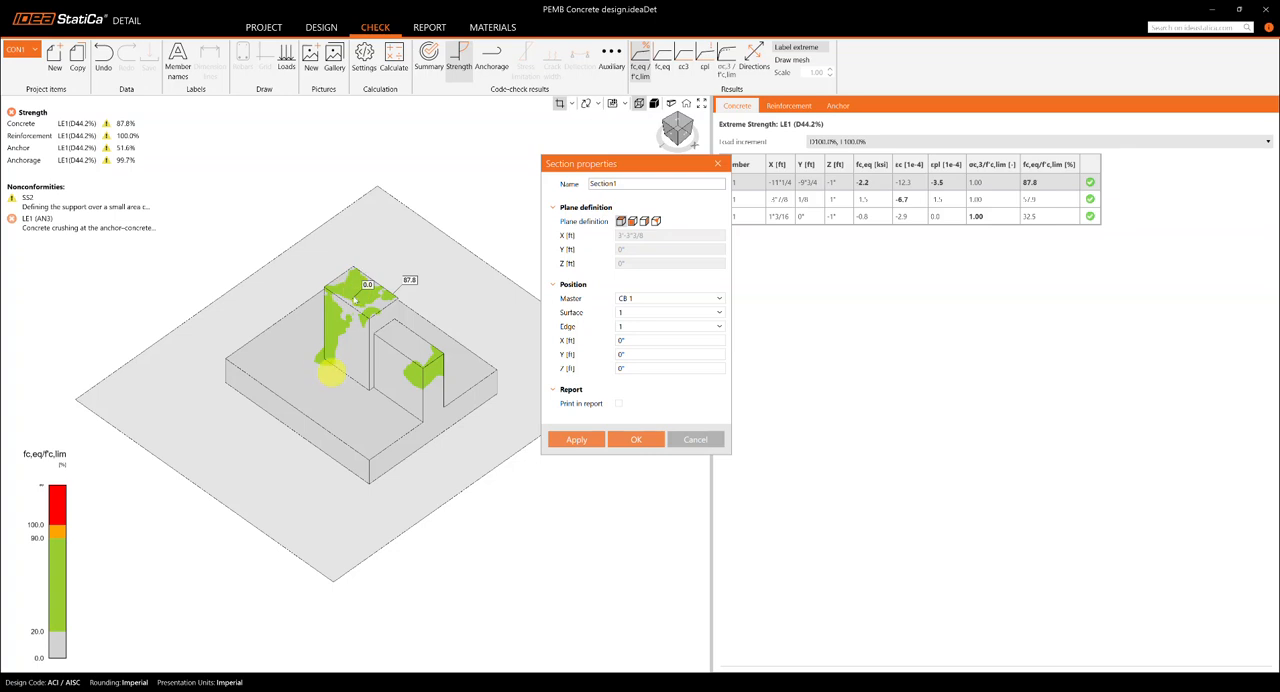
click(631, 222)
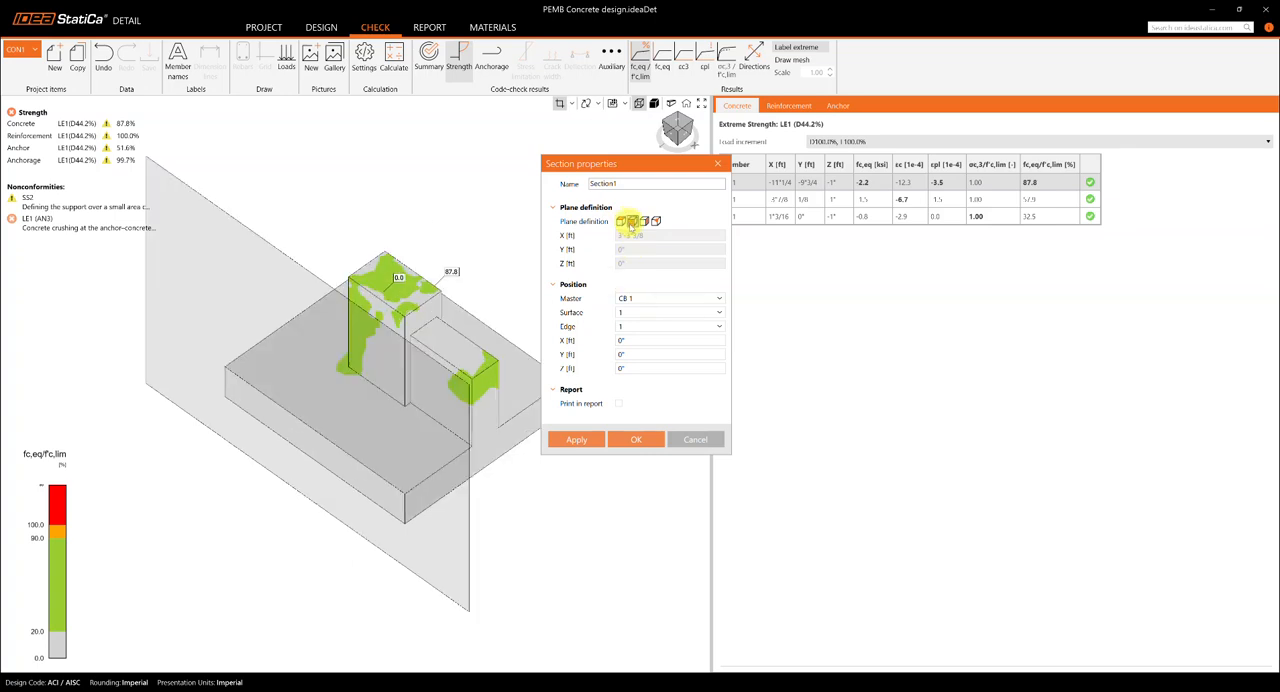
click(650, 223)
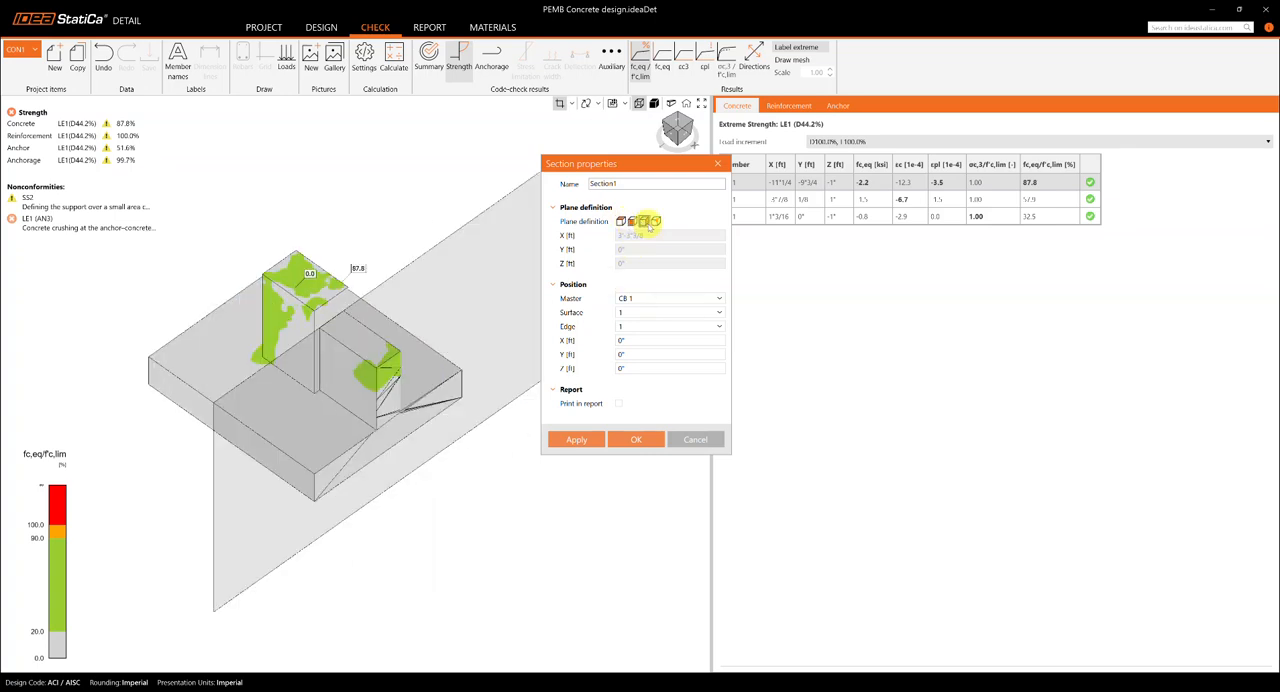
Step: Offset the section plane to cut through the pedestal by setting its Z position to -4'-0"
click(647, 369)
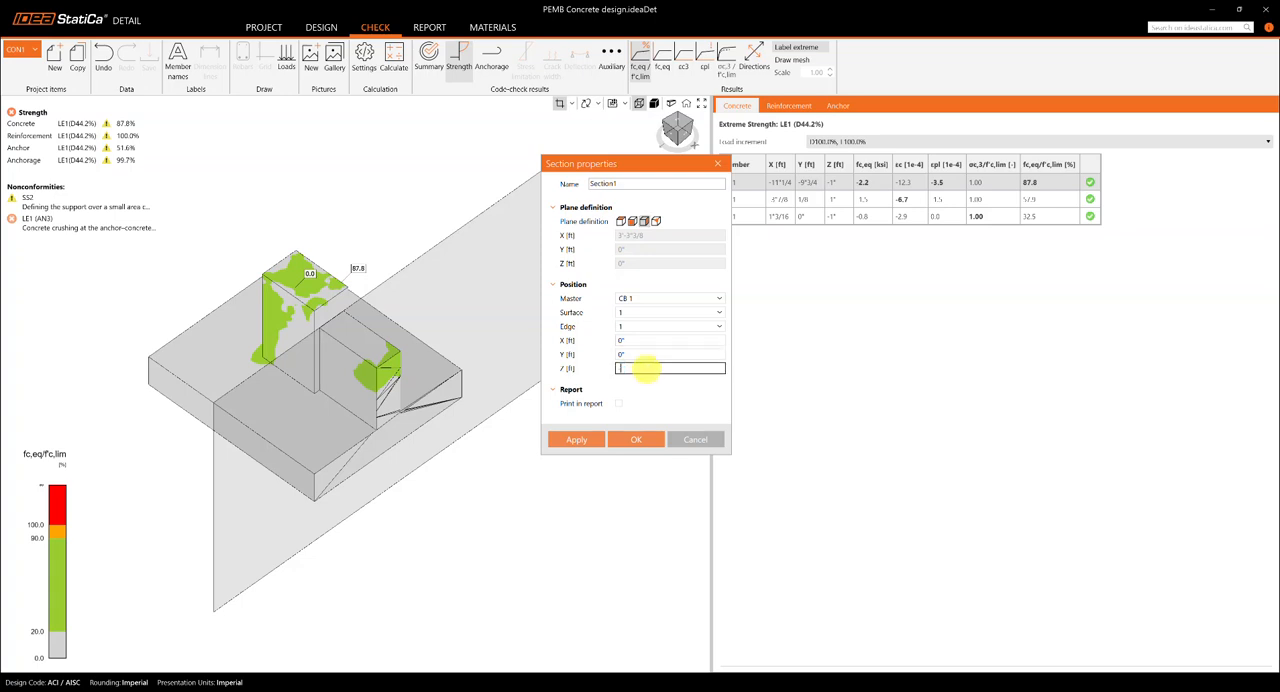
text(-12)
drag(630, 368, 595, 372)
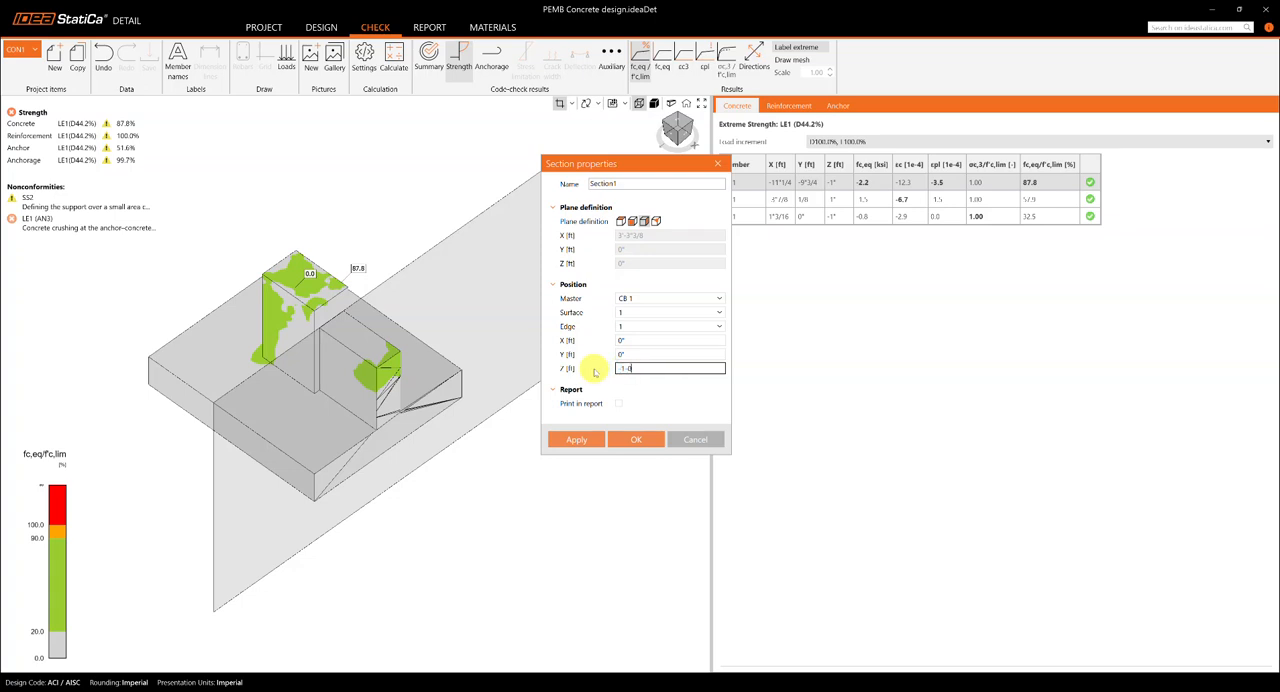
key(Tab)
click(654, 368)
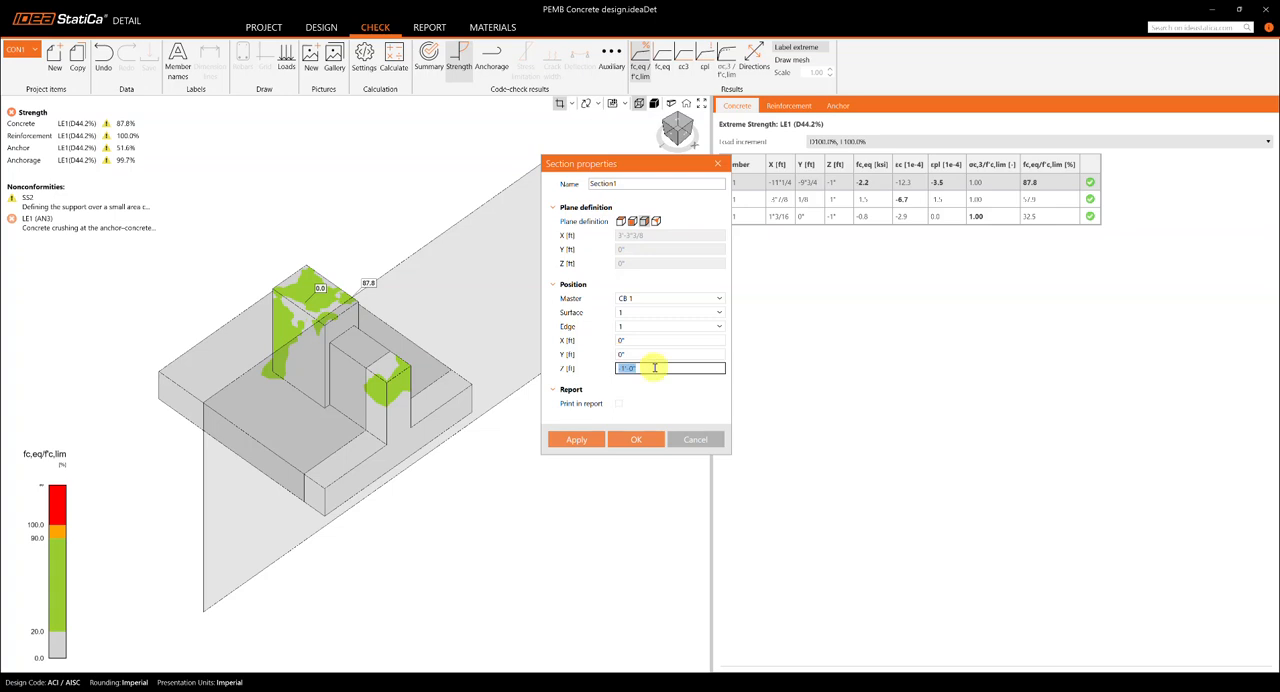
key(BackSpace)
click(652, 368)
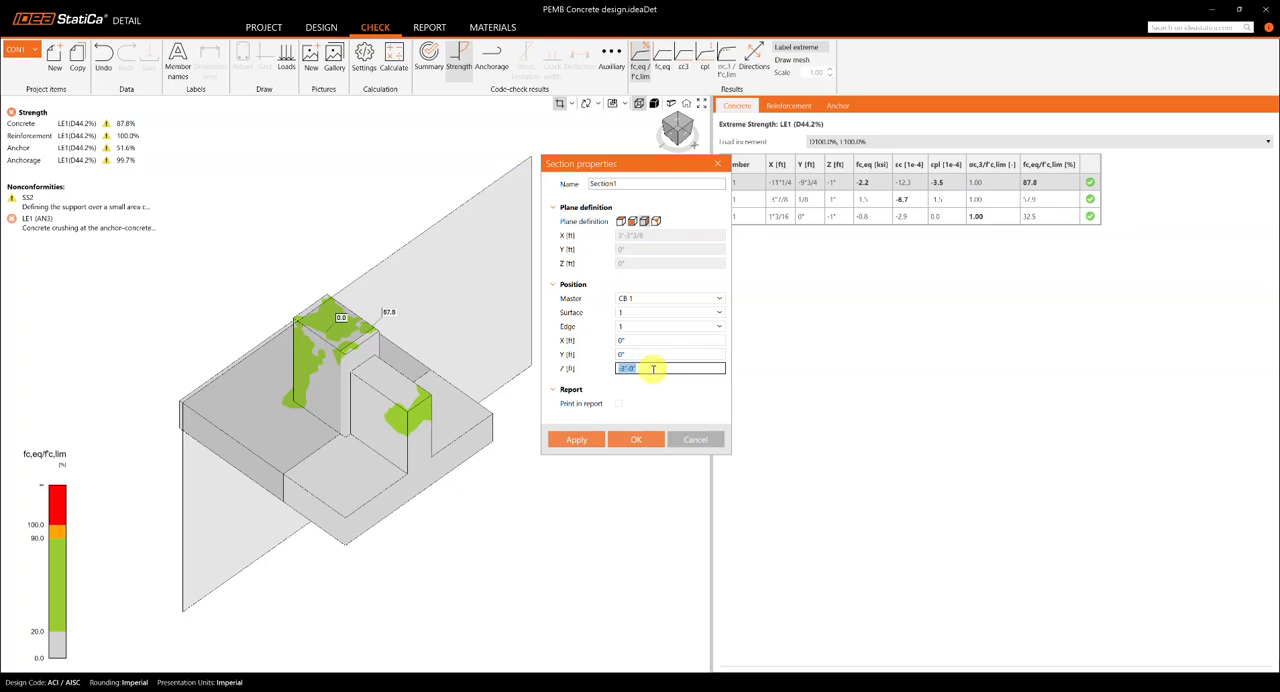
key(BackSpace)
key(Return)
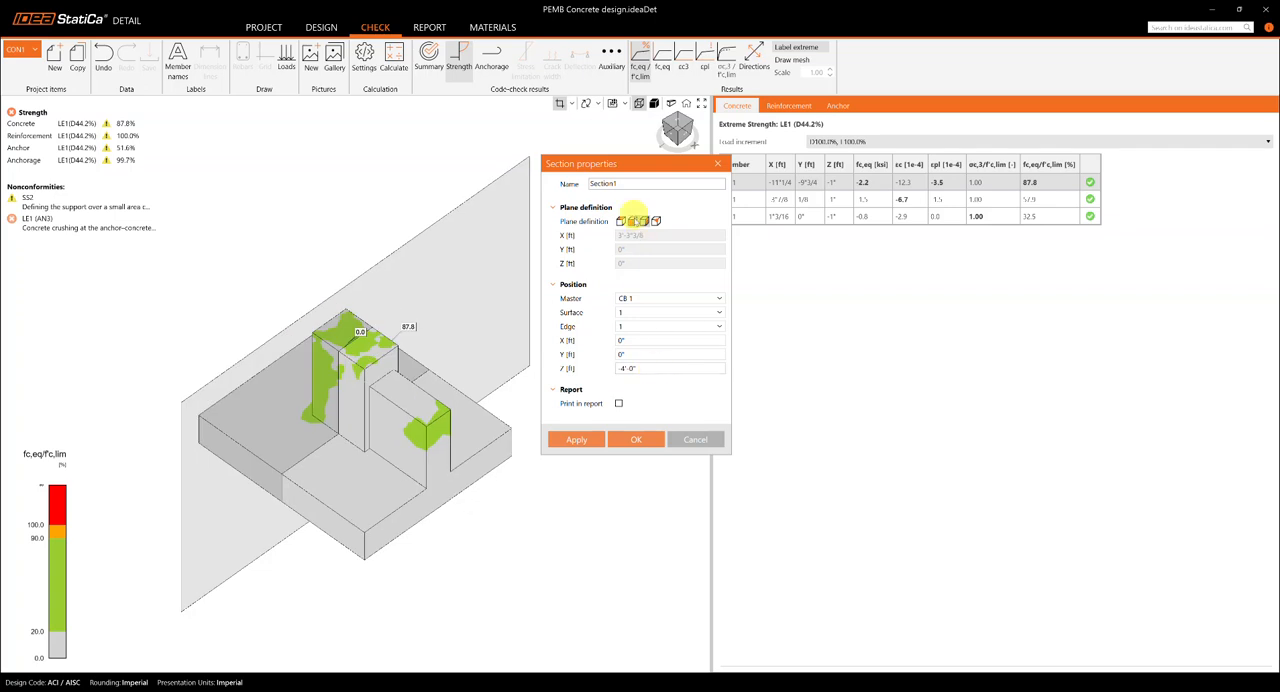
Step: Apply the section, close its properties and display the equivalent principal stress fc,eq on the cut
click(591, 443)
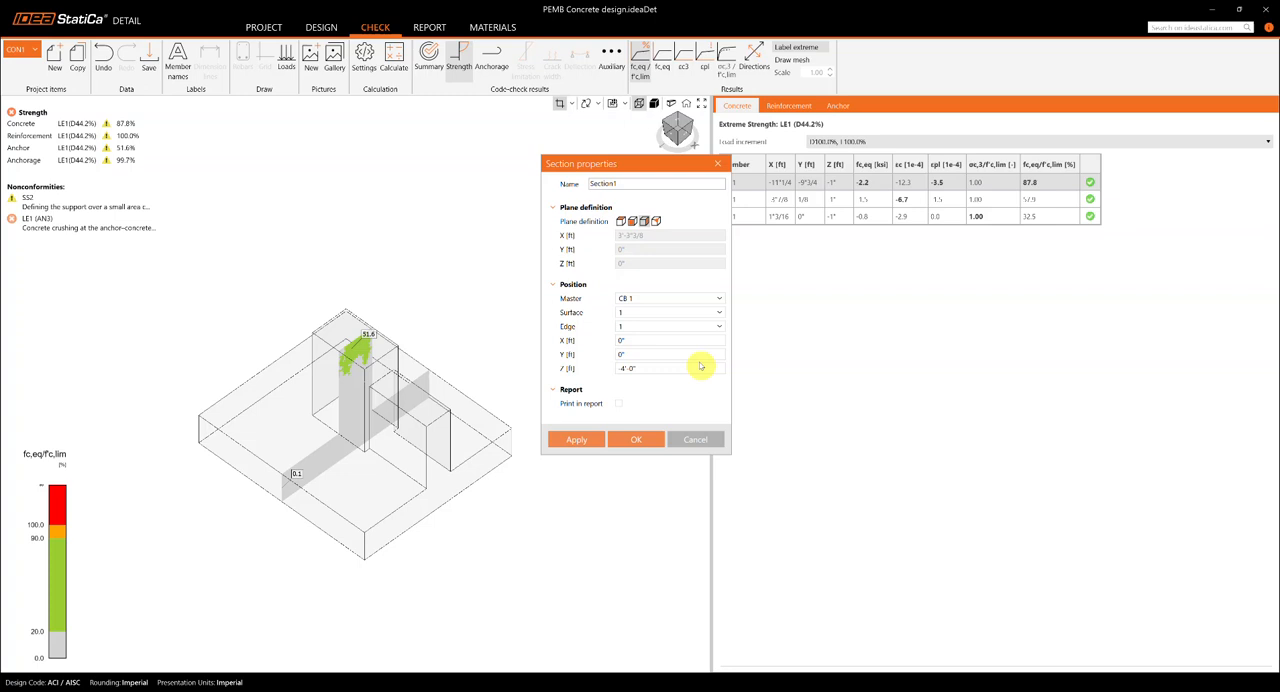
click(642, 368)
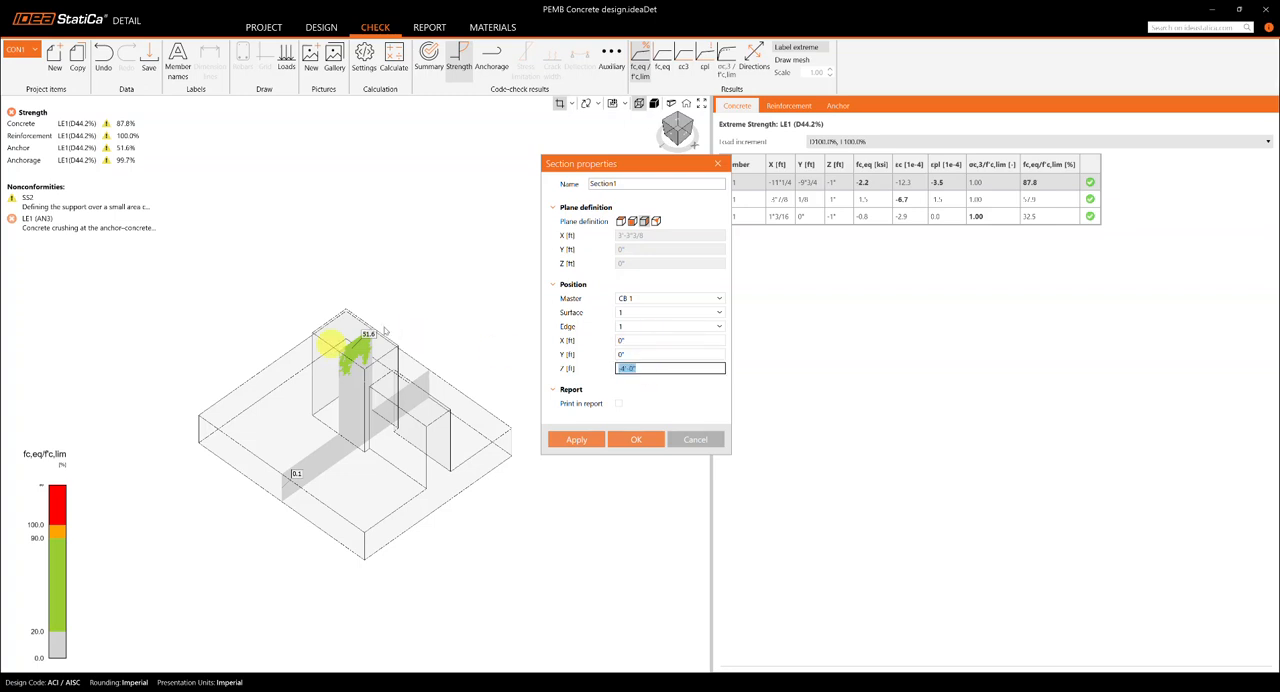
click(576, 442)
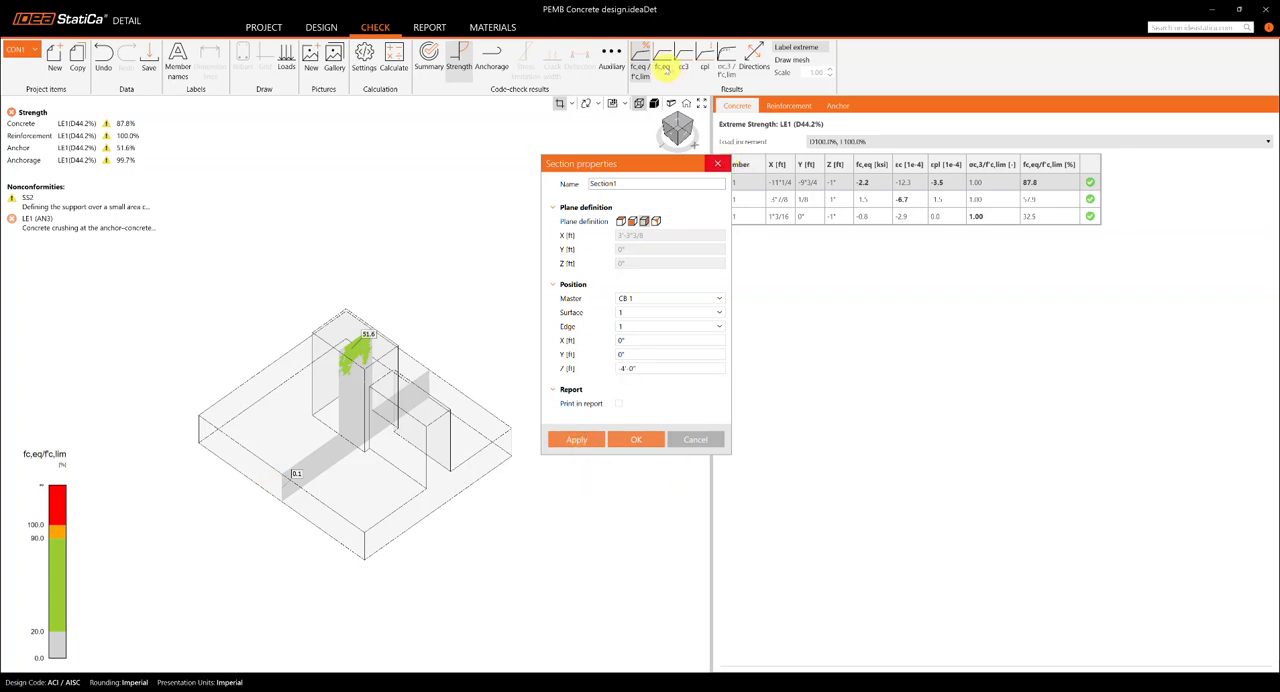
click(722, 168)
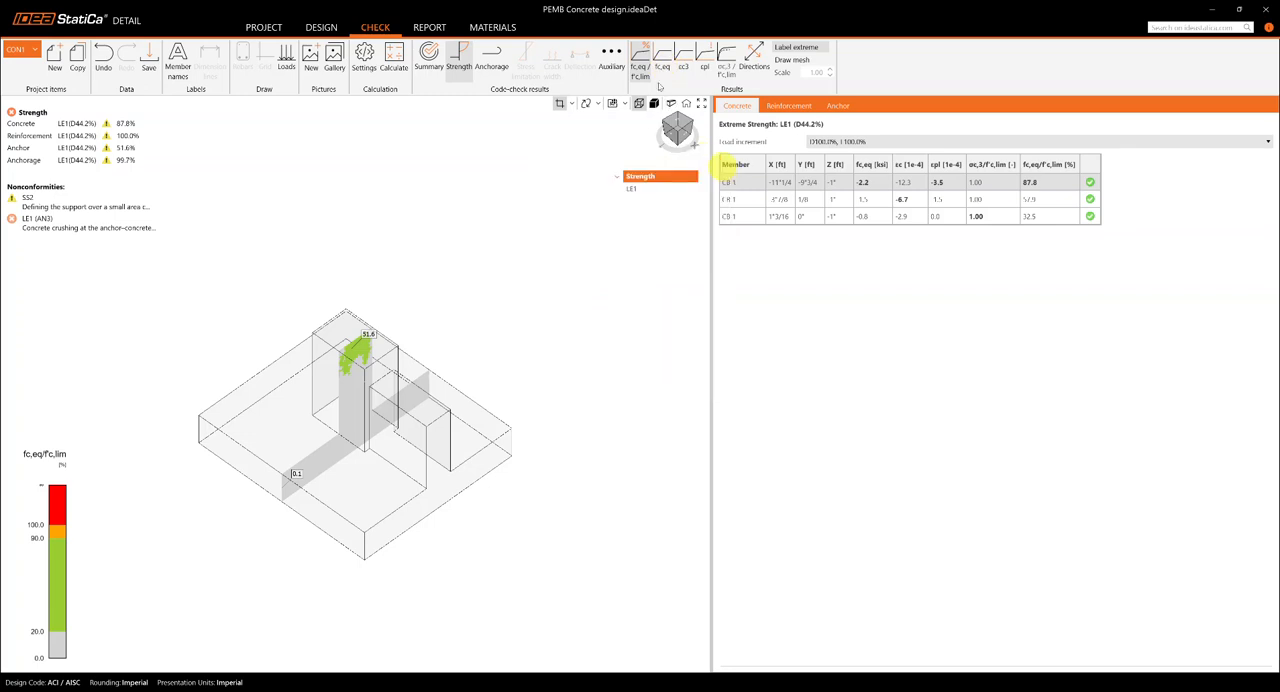
click(663, 80)
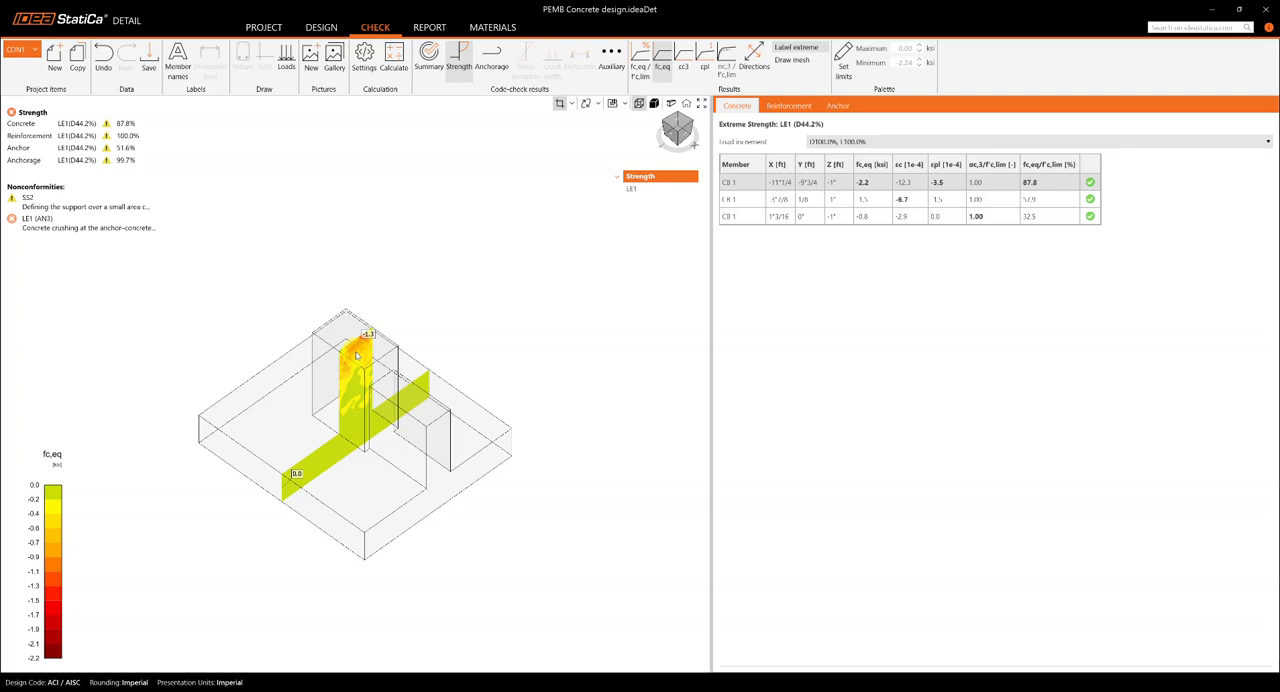
scroll(357, 354, up, 3)
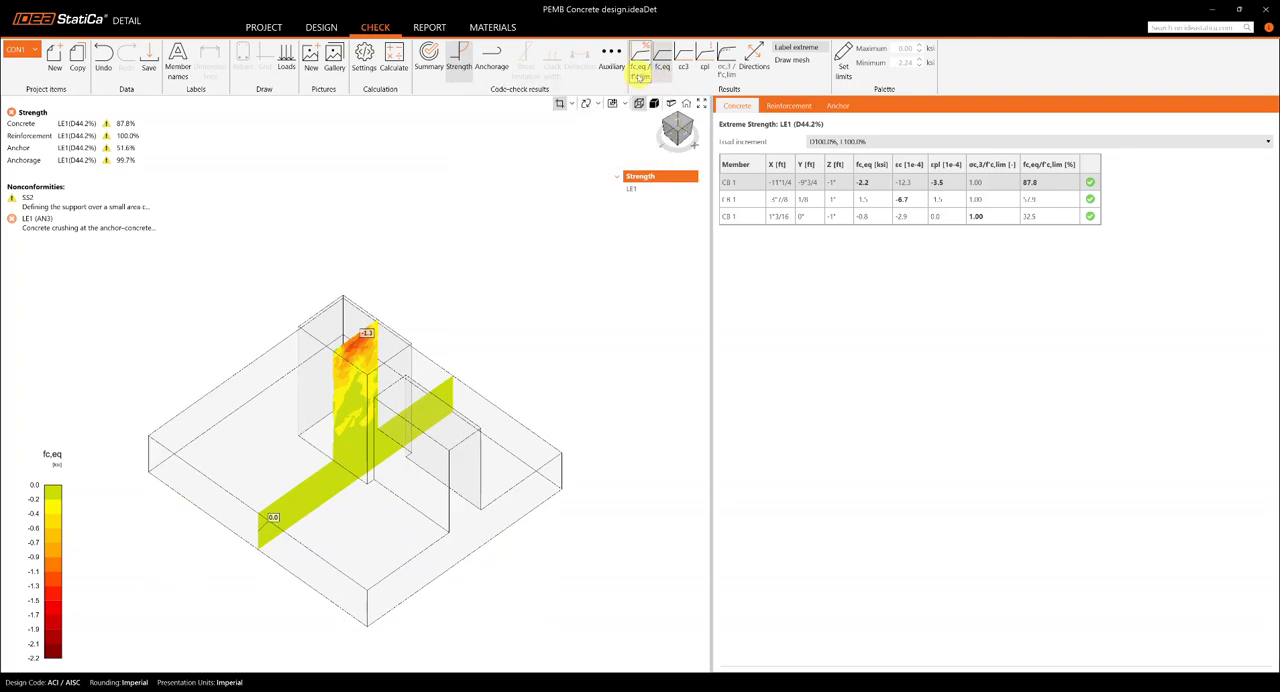
Step: Review the properties of Section1, then switch sectioning off to show fc,eq over the whole foundation
click(567, 104)
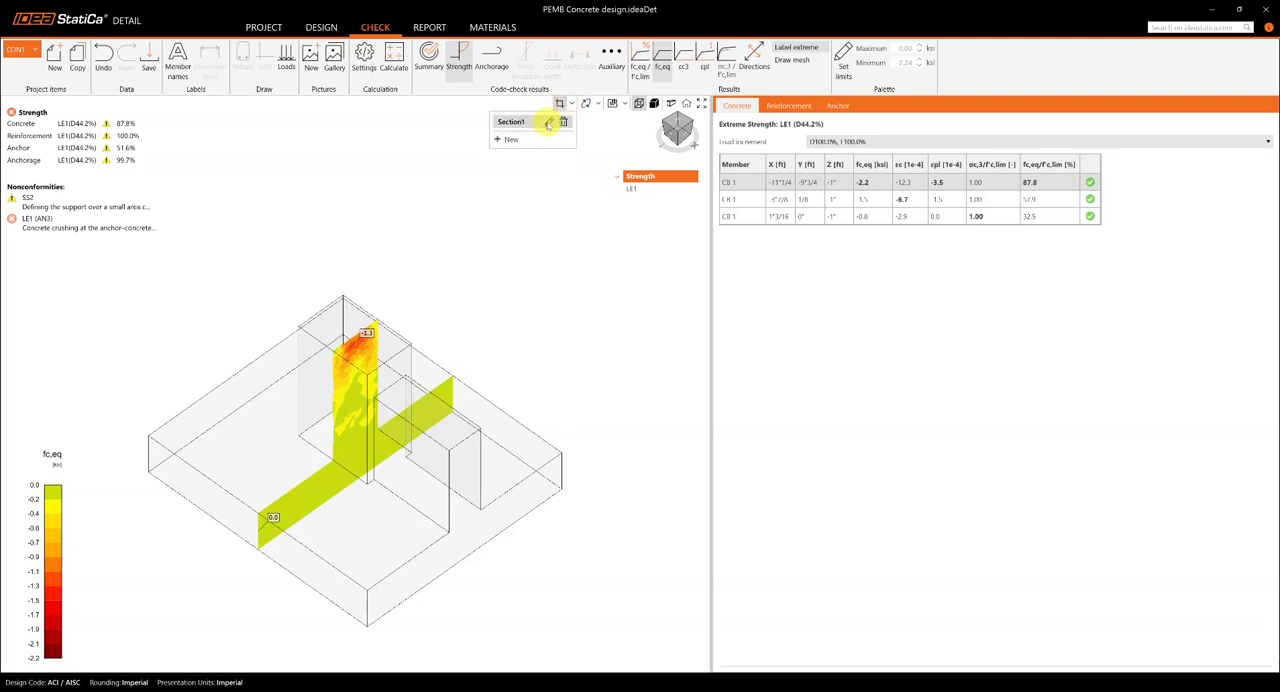
click(548, 121)
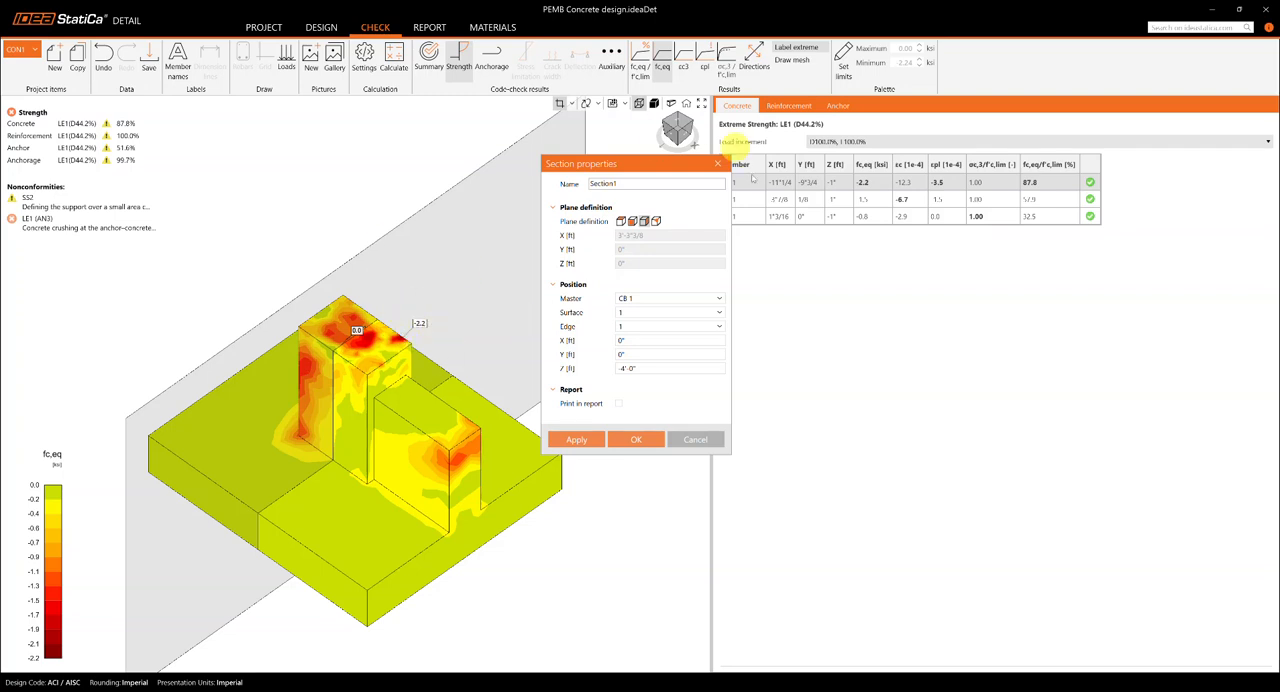
click(565, 439)
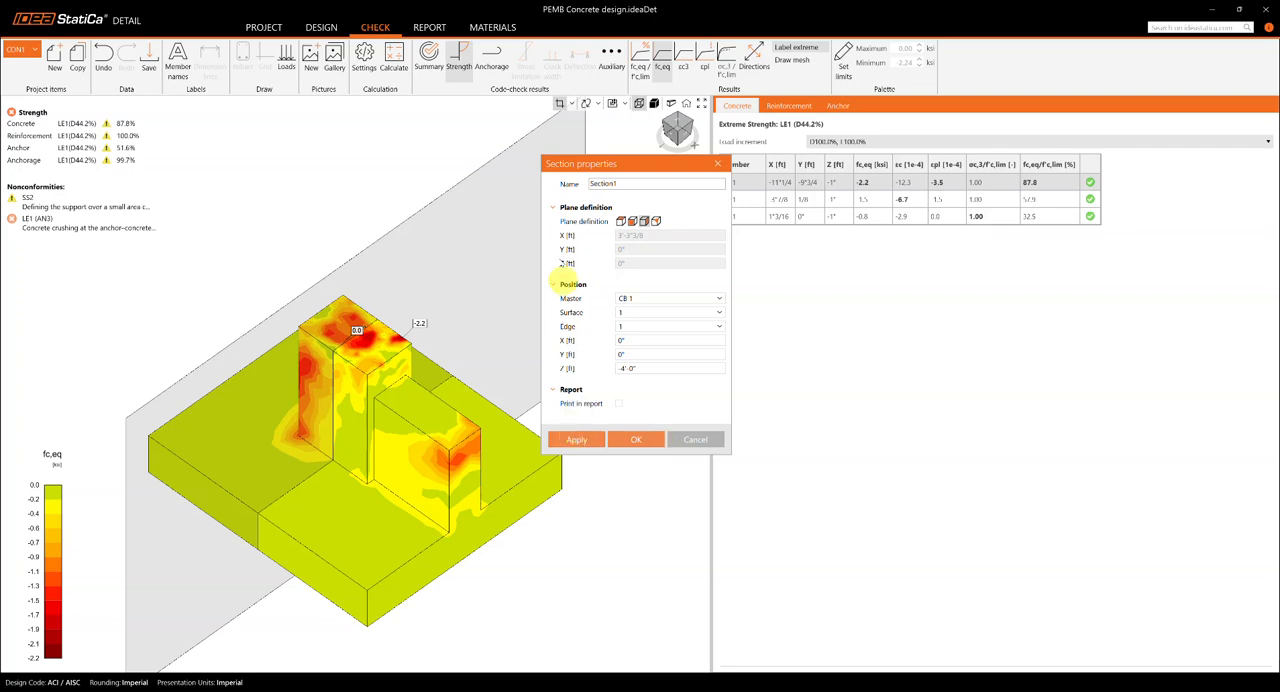
click(718, 164)
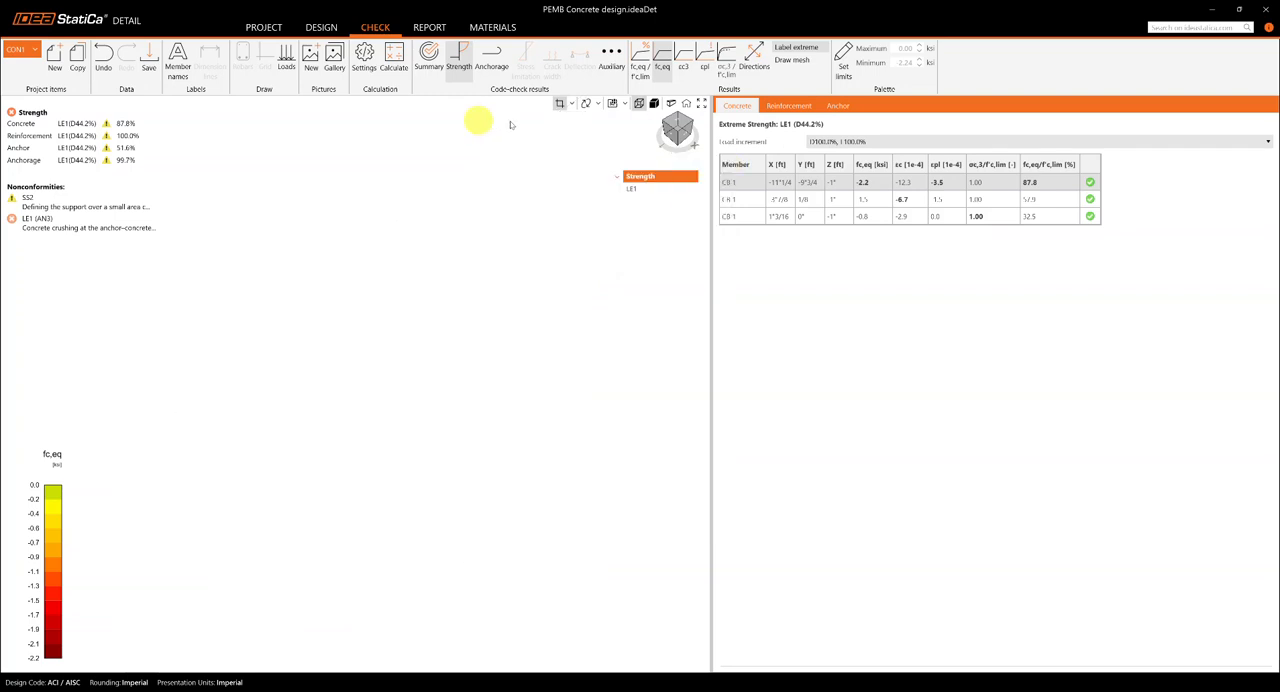
click(587, 104)
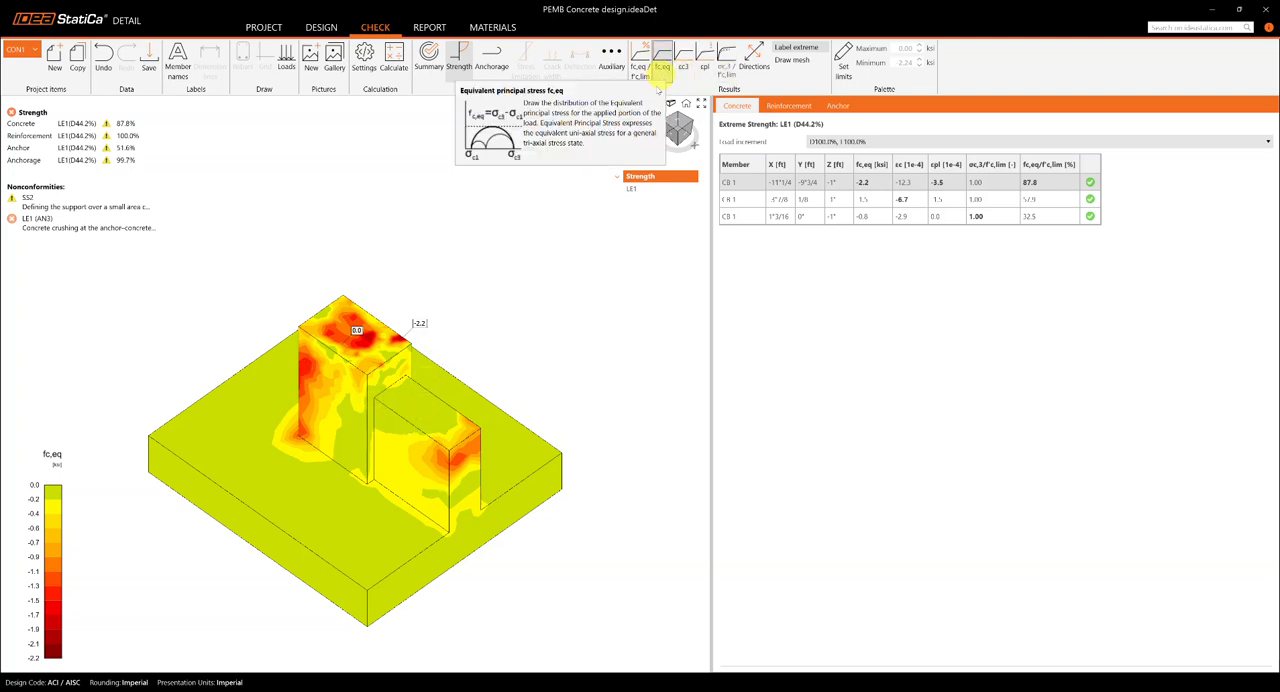
Step: Display the reinforcement strength utilization fs/fy,lim and examine the rebar cage in isometric and side views
click(811, 106)
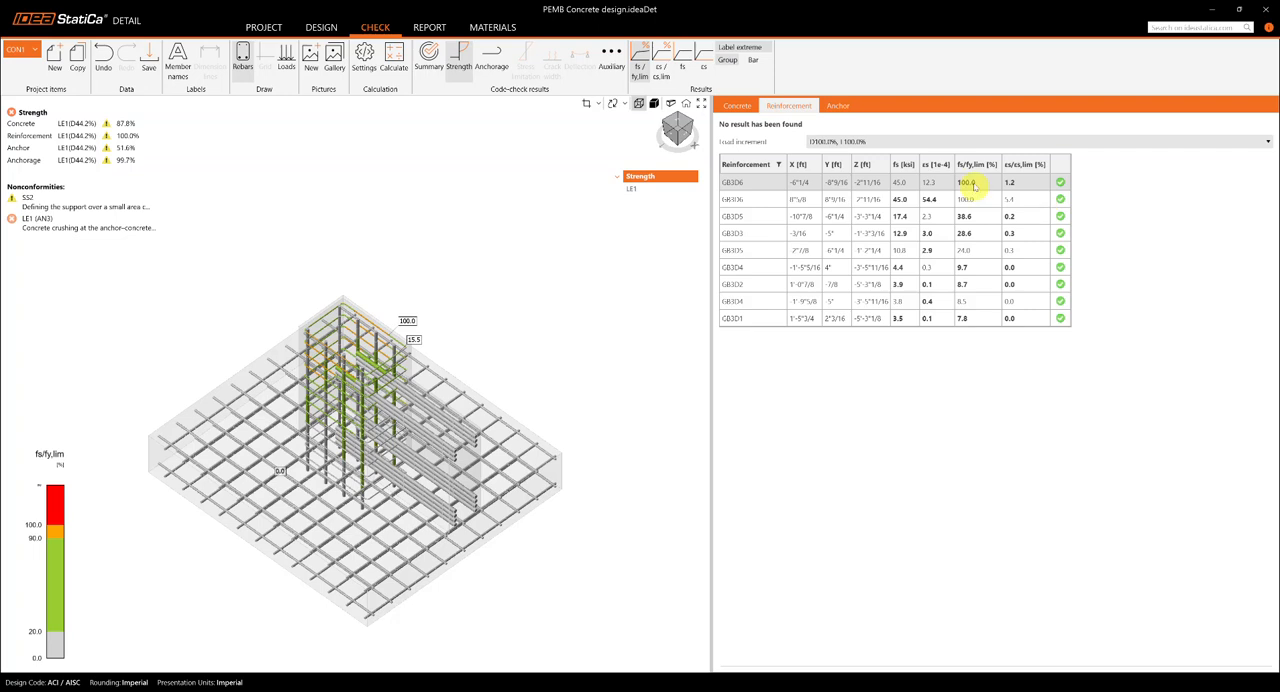
click(638, 72)
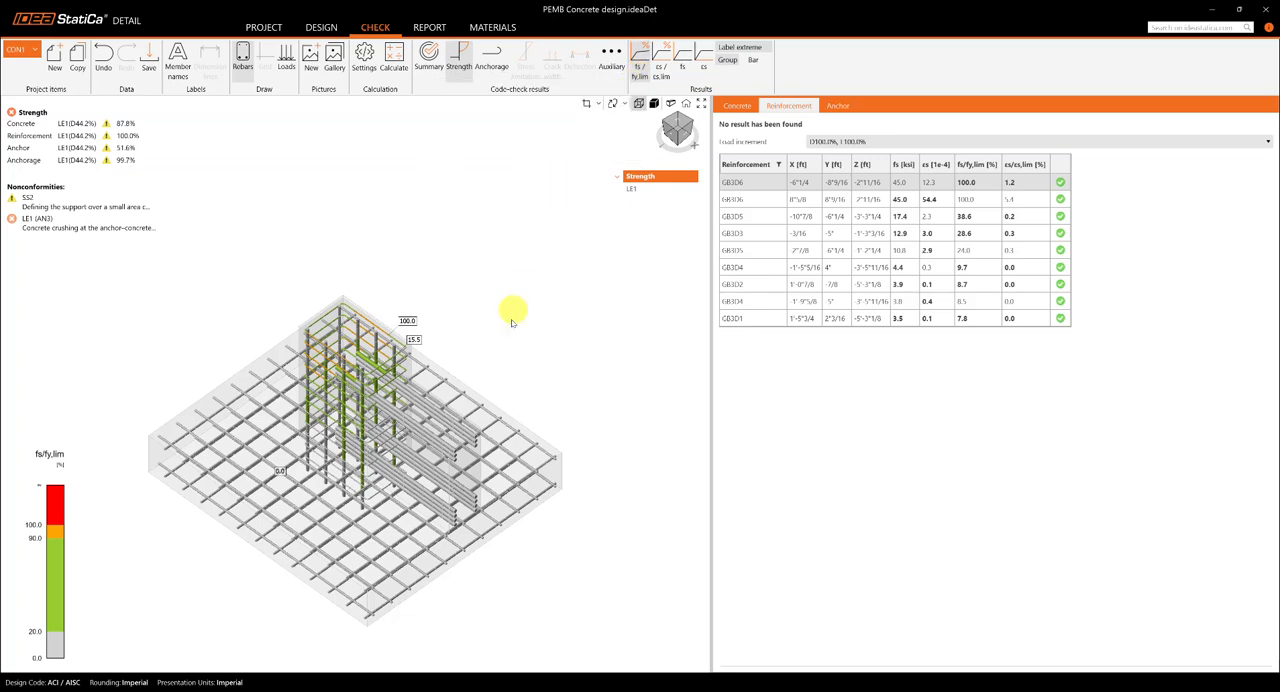
drag(588, 280, 594, 268)
scroll(594, 269, up, 2)
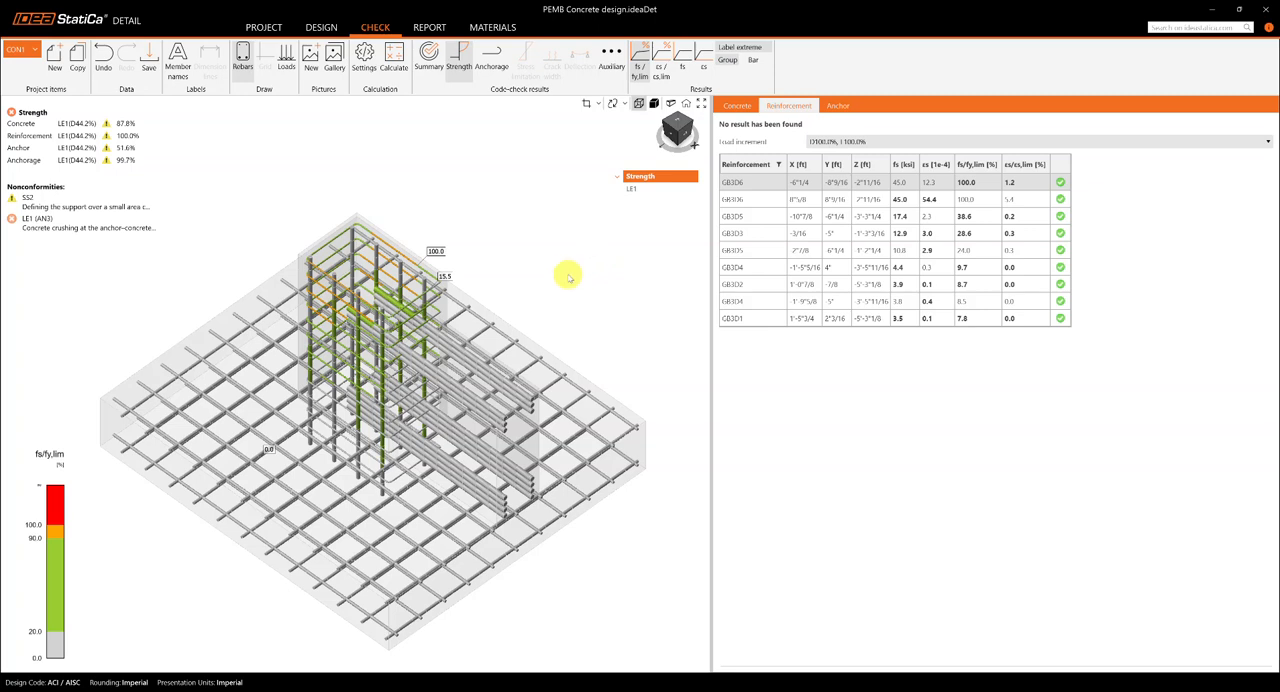
click(672, 135)
click(672, 135)
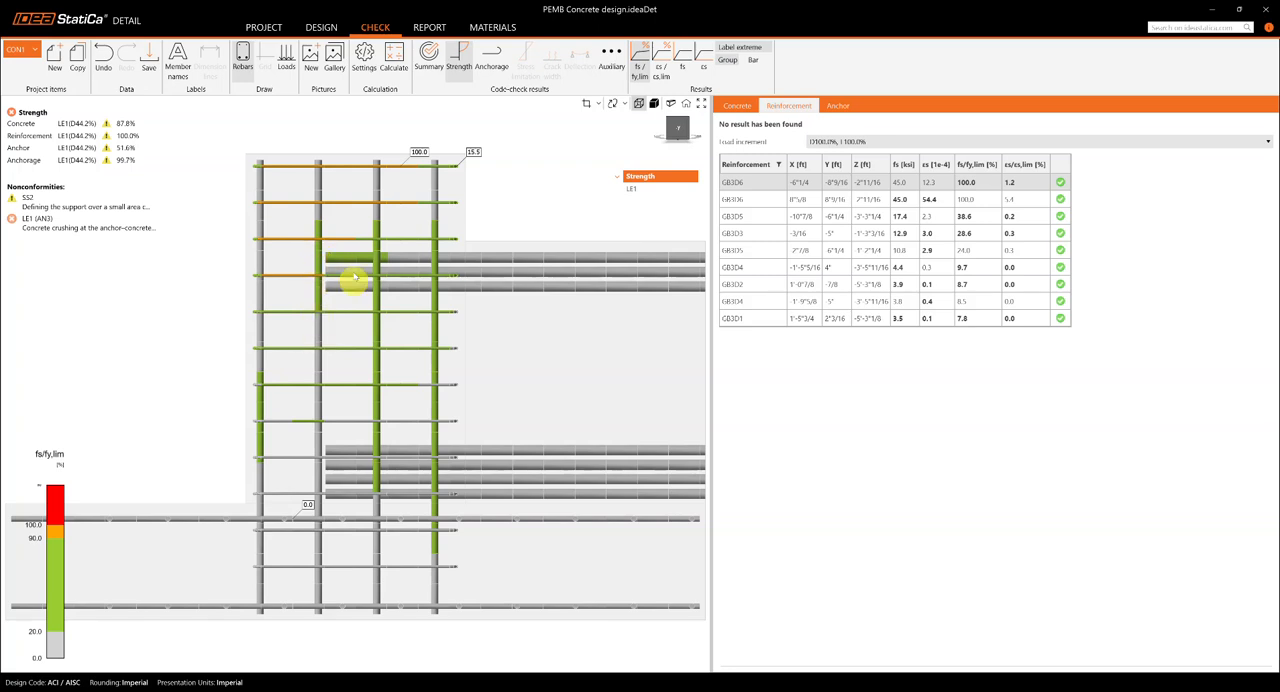
scroll(408, 314, down, 1)
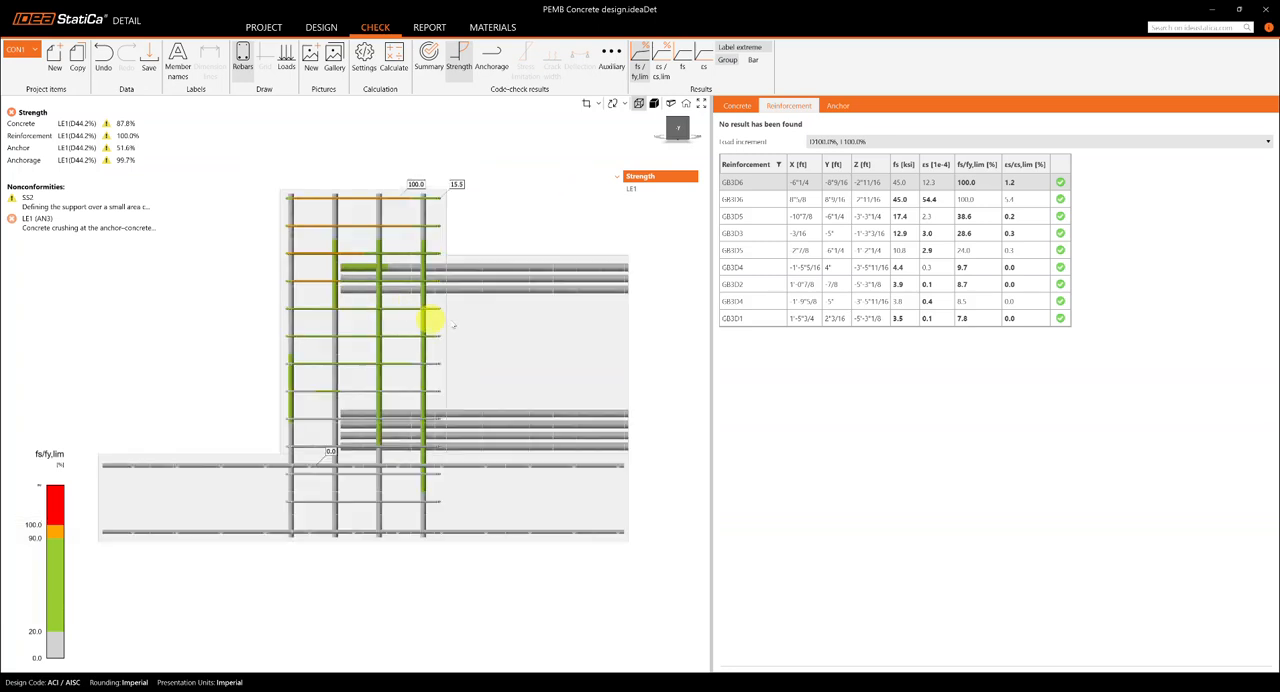
Step: Return the rebar cage to an isometric view and display the reinforcement stress fs
click(686, 121)
click(688, 122)
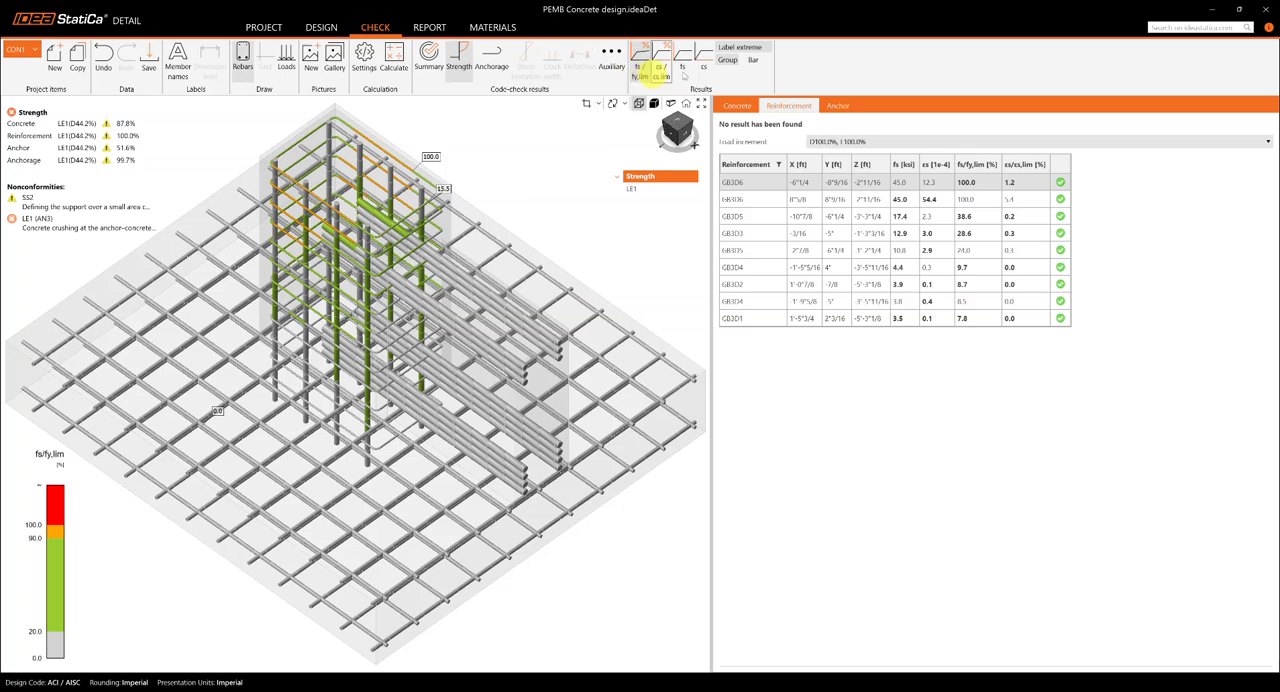
click(686, 68)
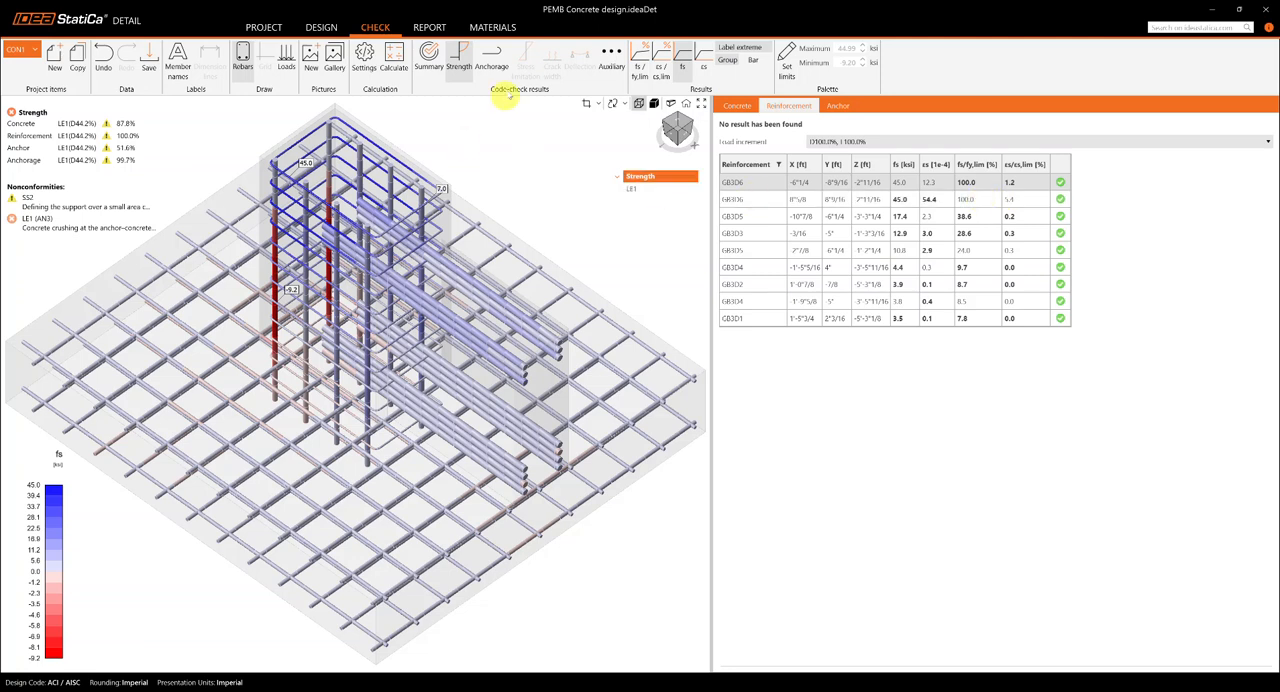
Step: Display the reinforcement anchorage check and compare the bars' total force Ftot with the limit force Flim
click(491, 58)
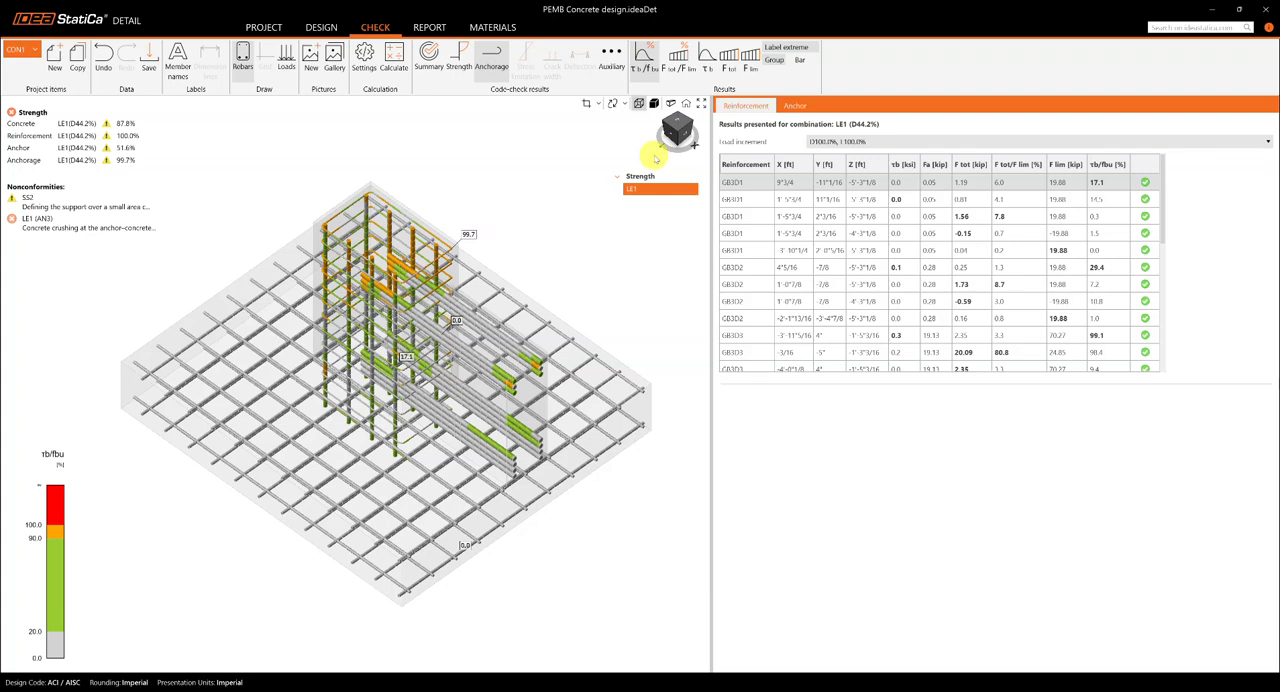
click(729, 68)
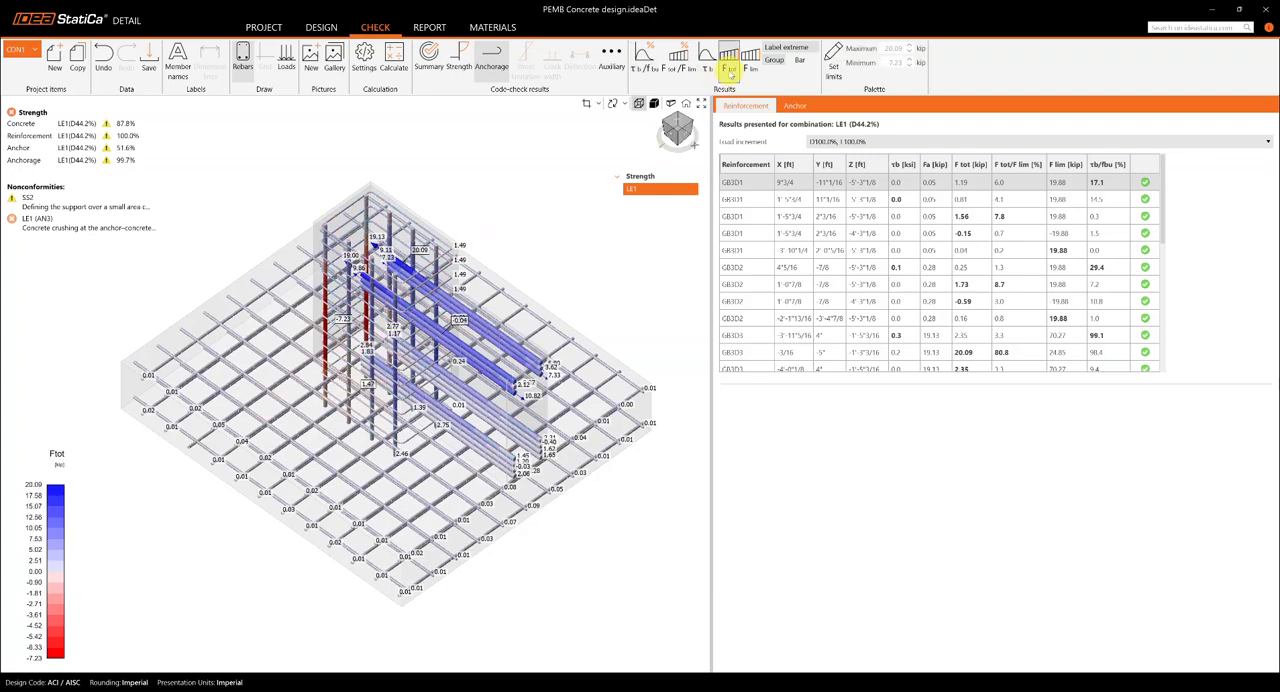
click(748, 68)
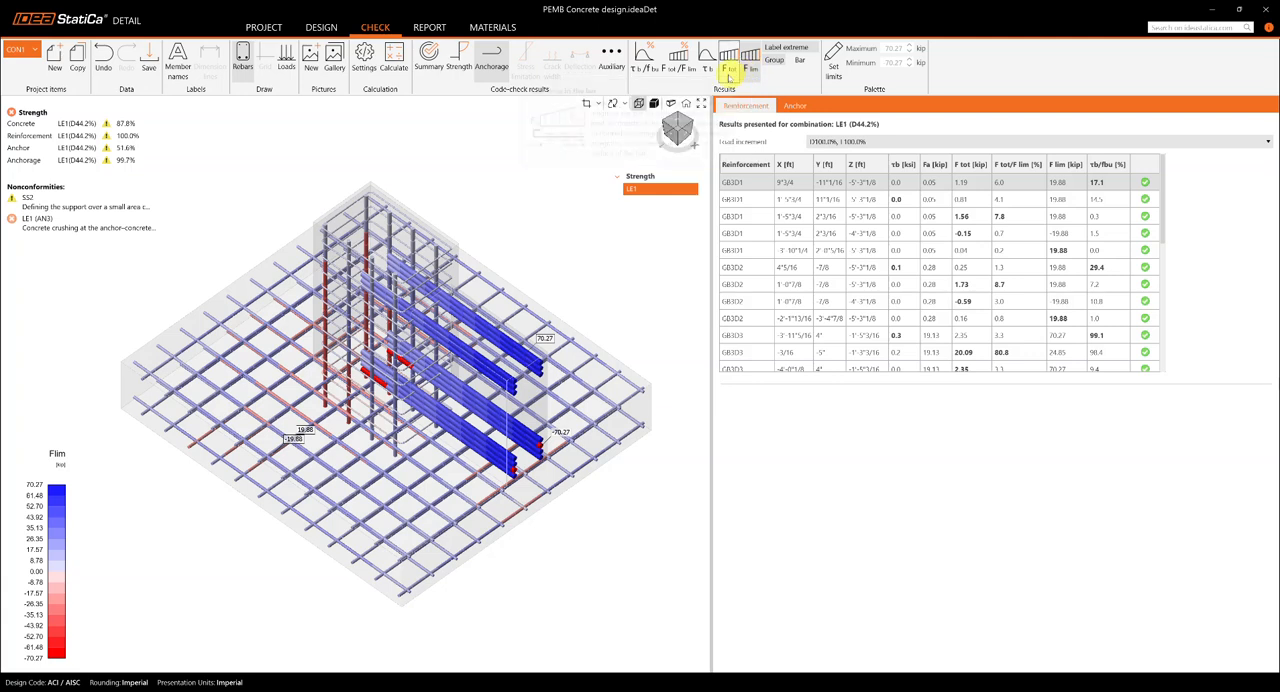
click(729, 72)
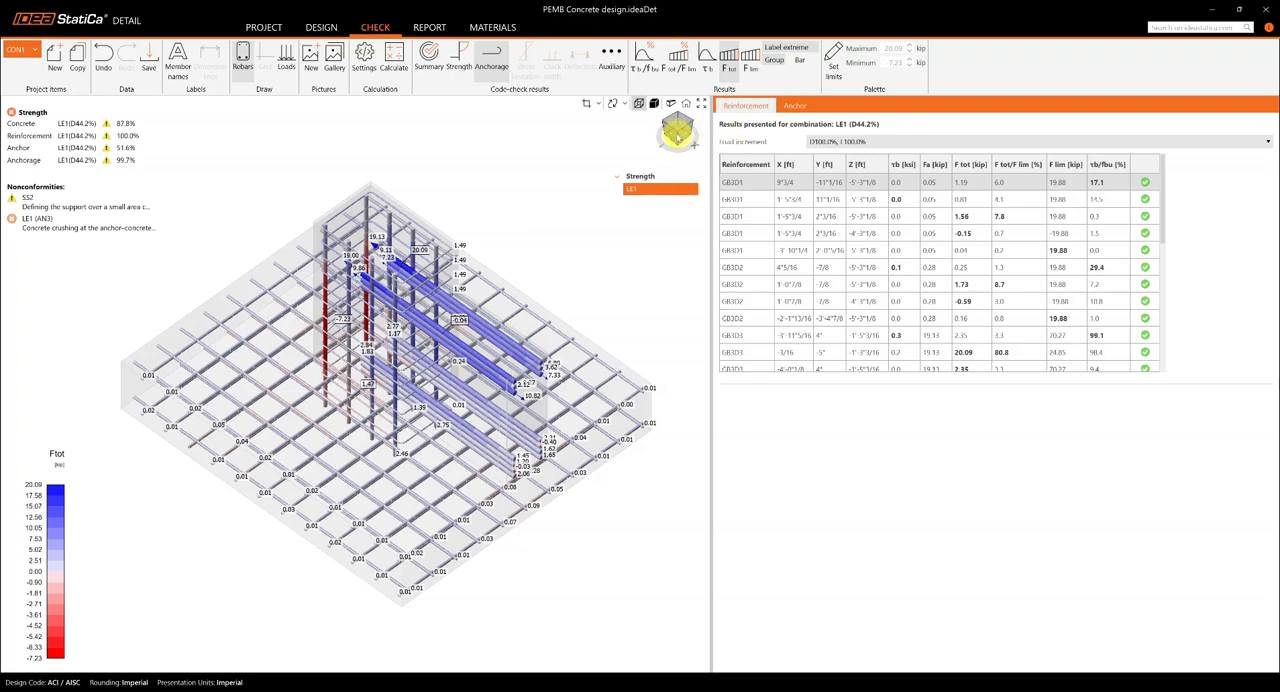
click(678, 132)
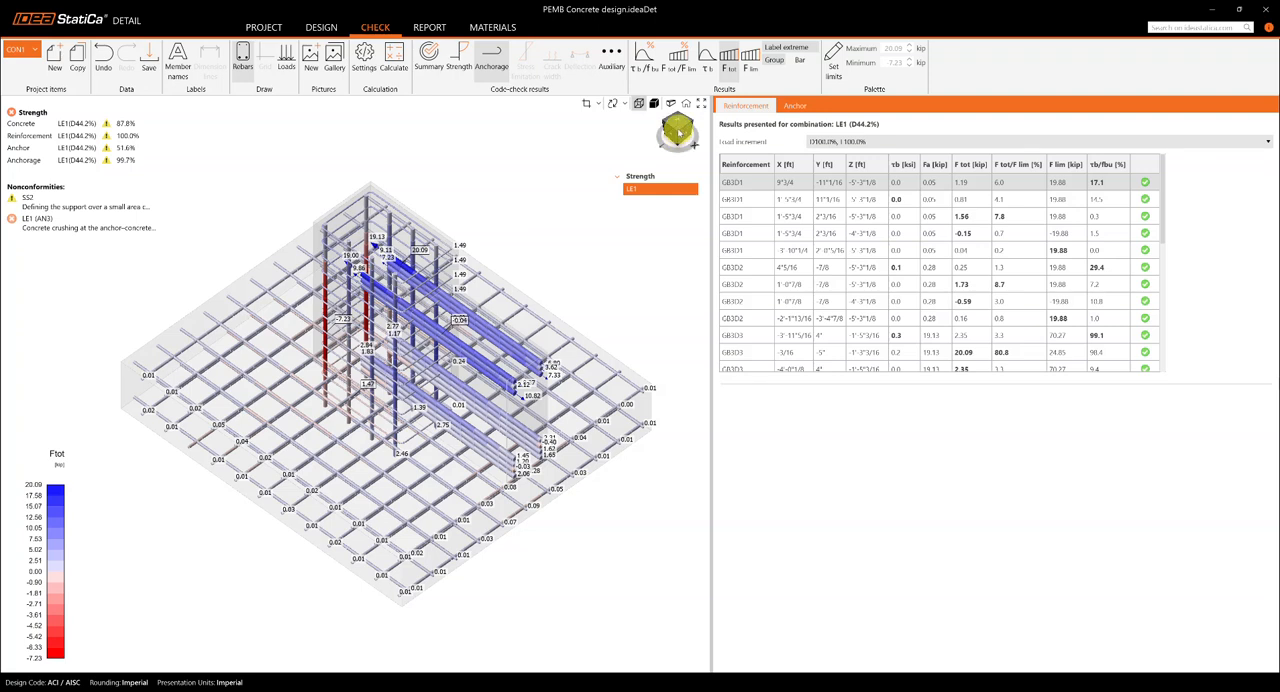